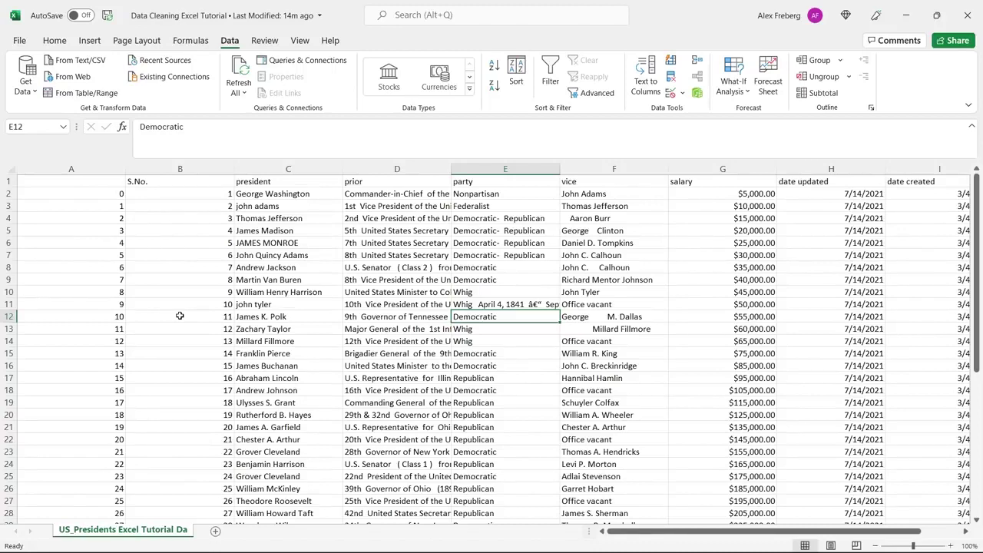
# Step: Examine the president, party and vice columns for inconsistent capitalization, stray text and irregular spacing
pyautogui.moveTo(294, 203); pyautogui.dragTo(292, 240)
pyautogui.click(292, 242)
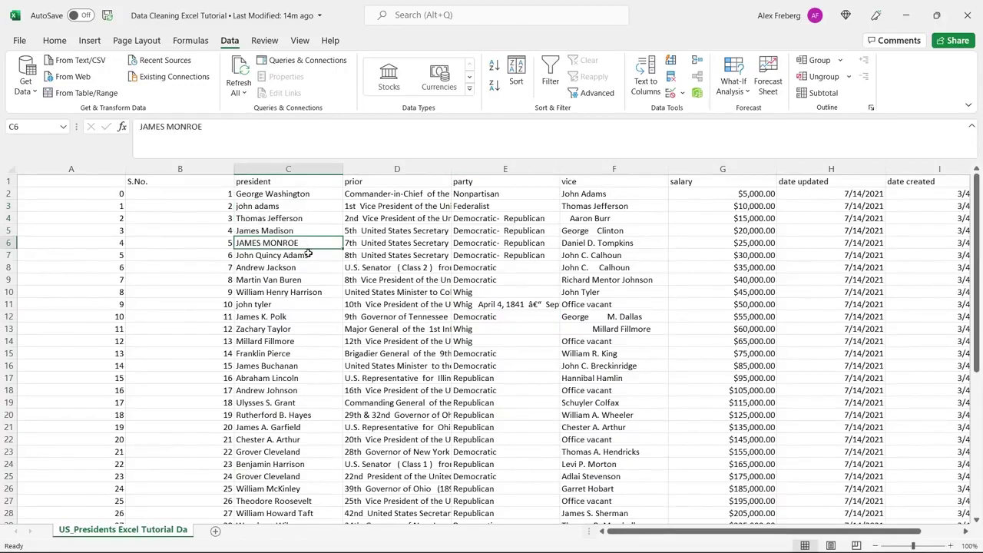
pyautogui.click(308, 255)
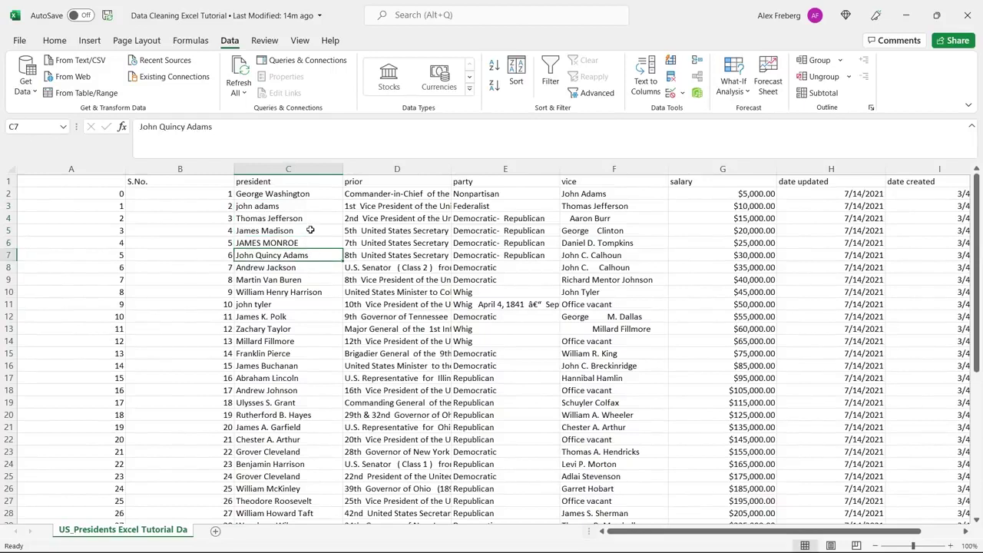
pyautogui.click(288, 210)
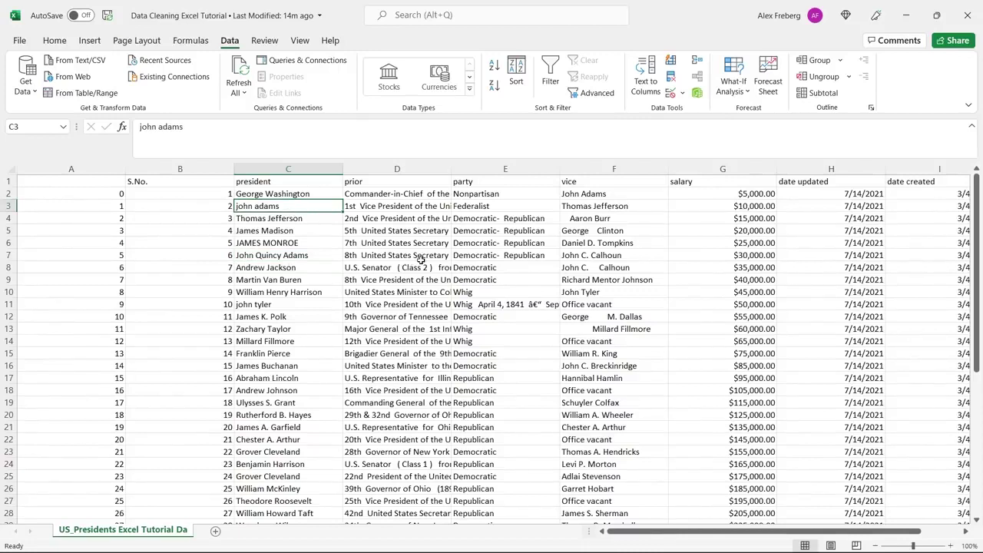
pyautogui.click(483, 266)
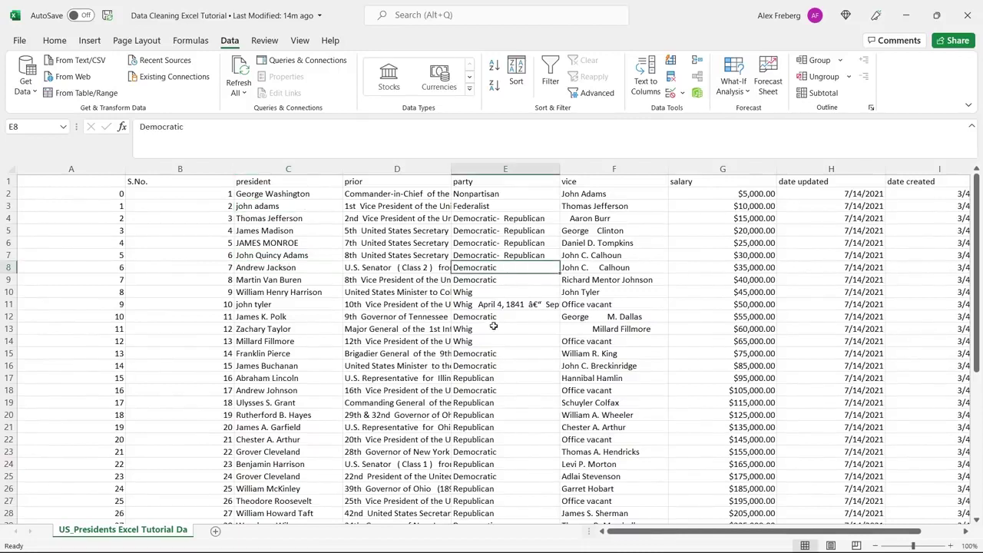
pyautogui.click(503, 292)
pyautogui.click(503, 303)
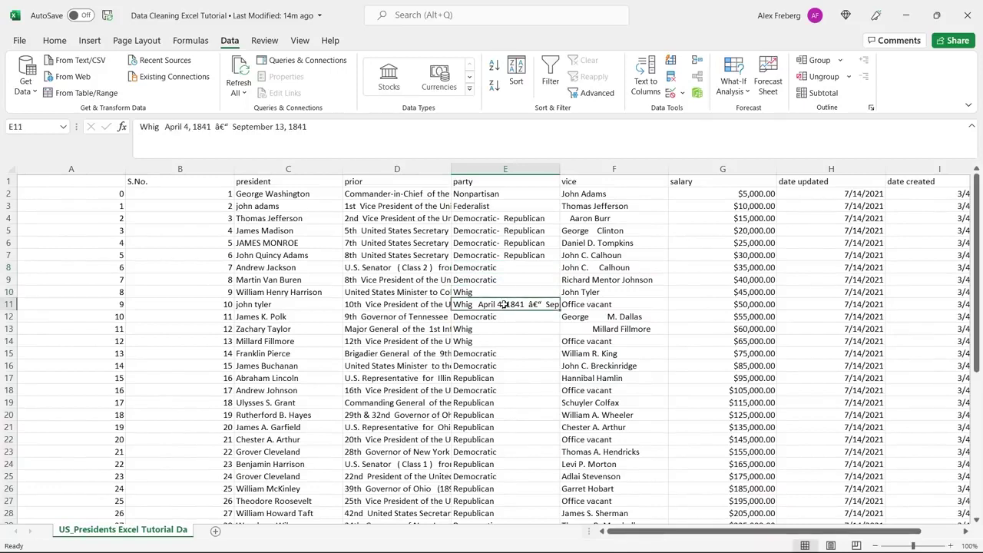
pyautogui.click(508, 289)
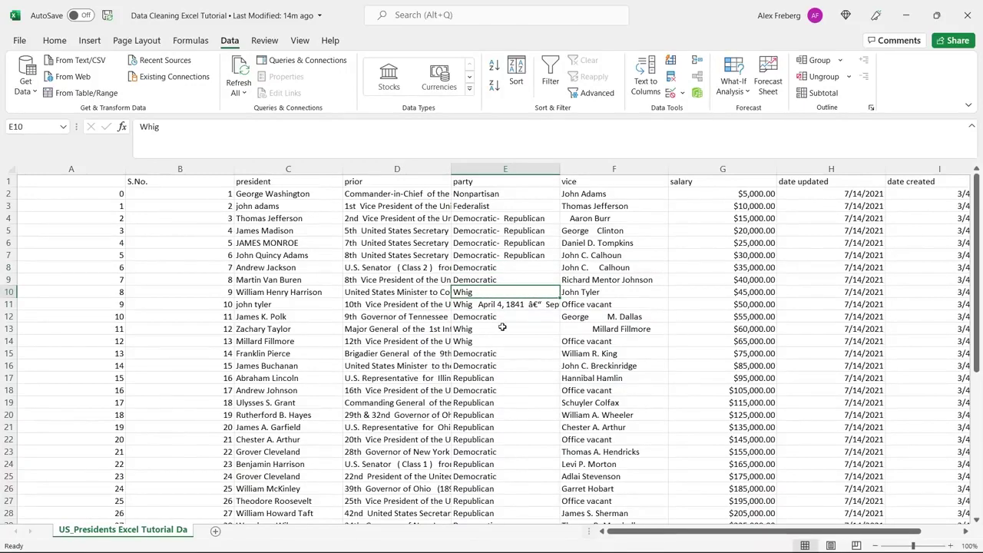
pyautogui.scroll(-4, 504, 369)
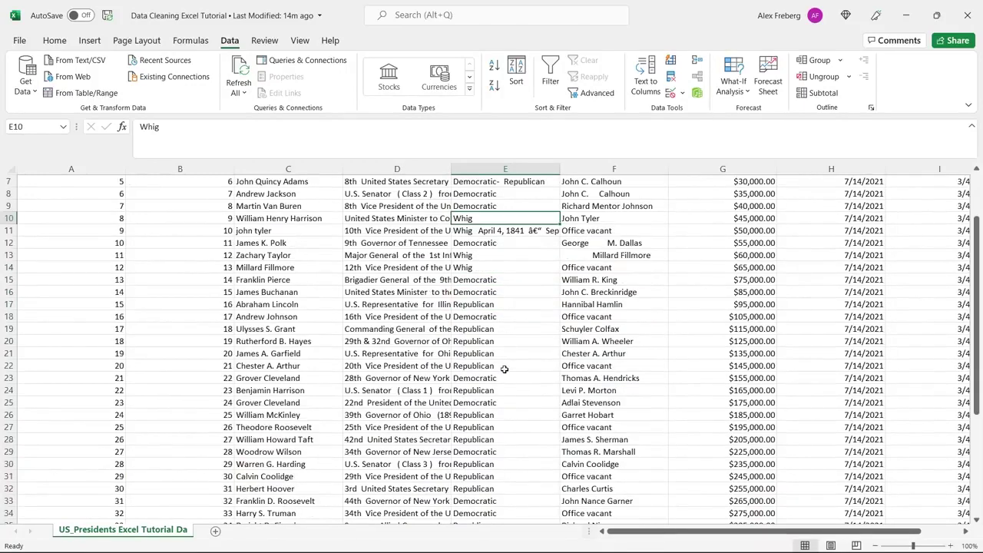
pyautogui.scroll(-1, 504, 369)
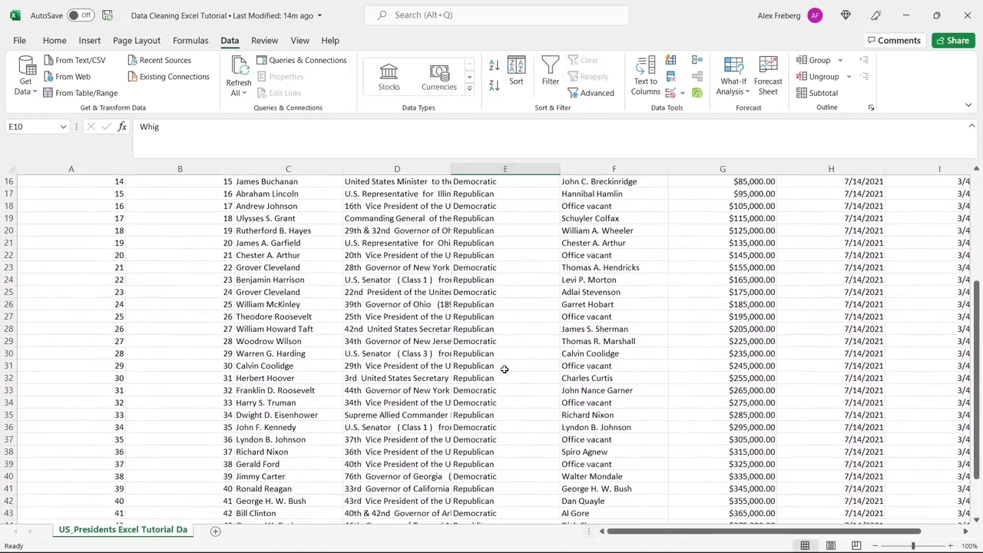
pyautogui.scroll(-1, 504, 389)
pyautogui.scroll(6, 504, 389)
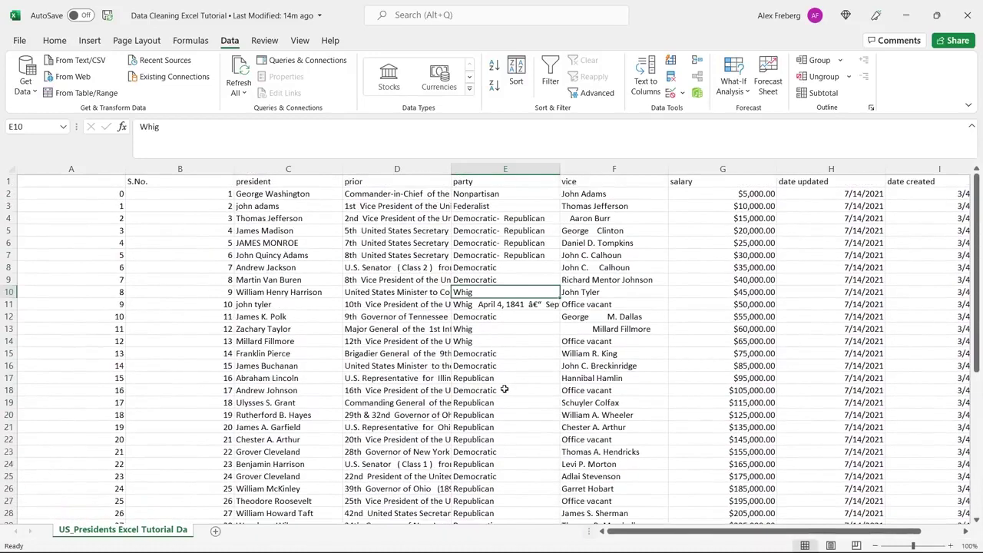
pyautogui.doubleClick(620, 218)
pyautogui.moveTo(570, 219); pyautogui.dragTo(561, 220)
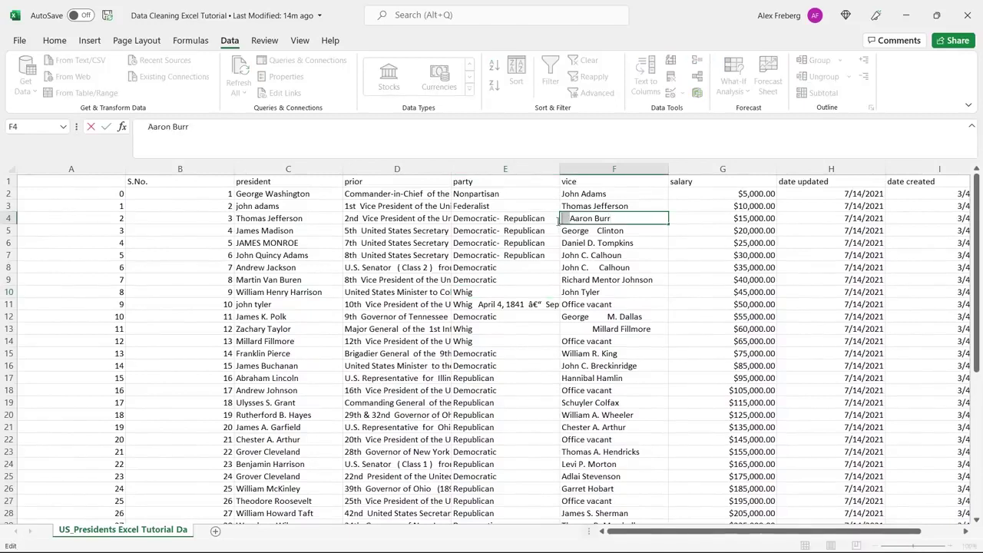
pyautogui.click(607, 243)
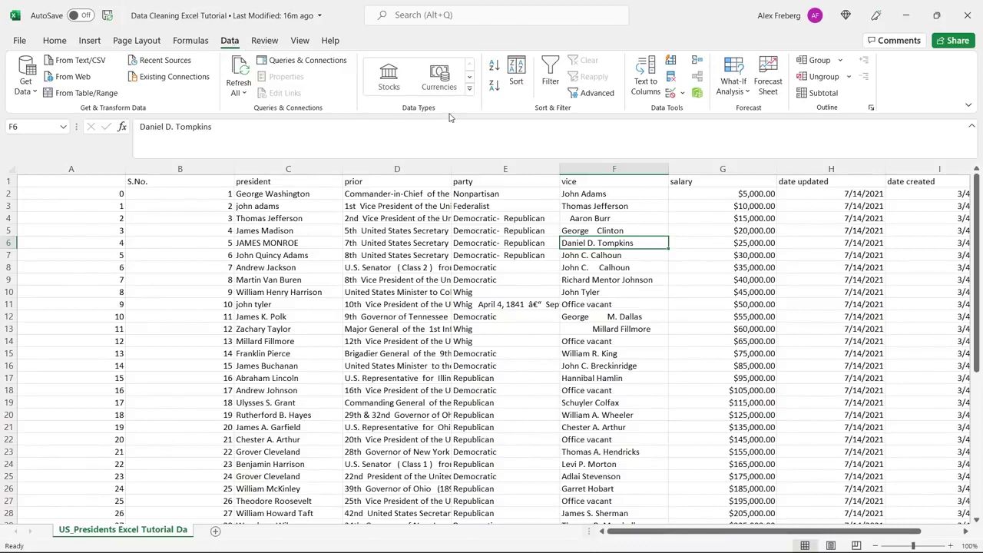
# Step: Remove duplicate rows from the data, comparing all columns and treating the first row as headers
pyautogui.click(670, 77)
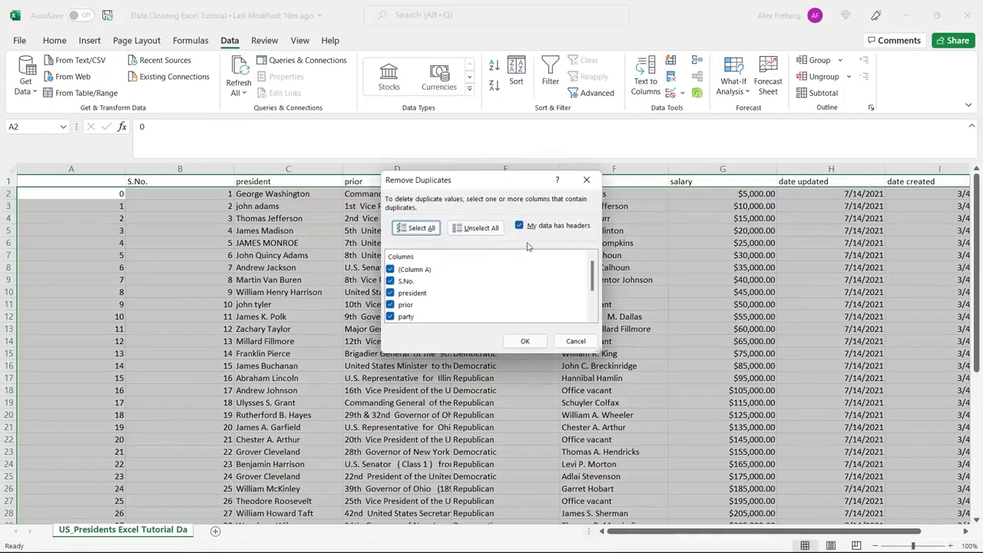
pyautogui.scroll(-3, 495, 281)
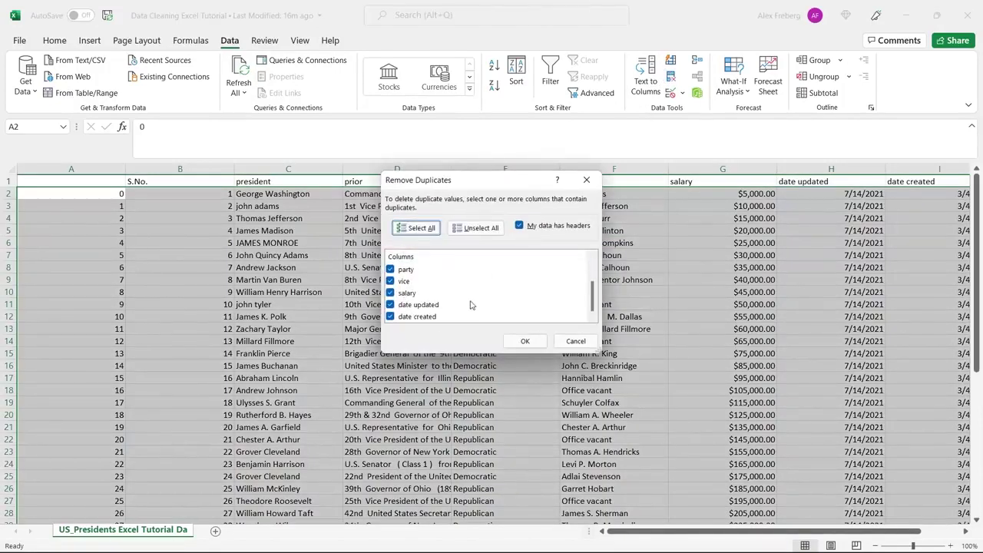
pyautogui.scroll(2, 473, 302)
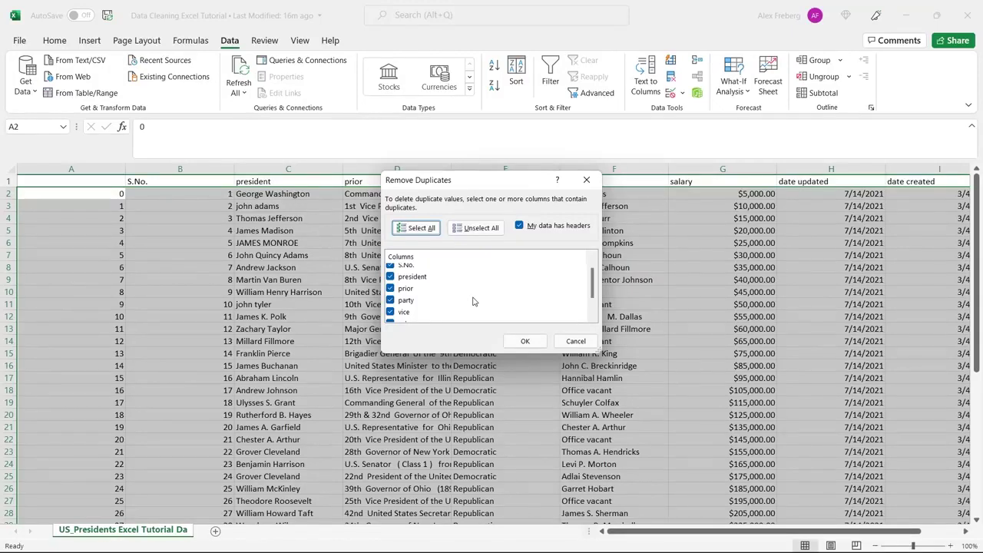
pyautogui.click(526, 341)
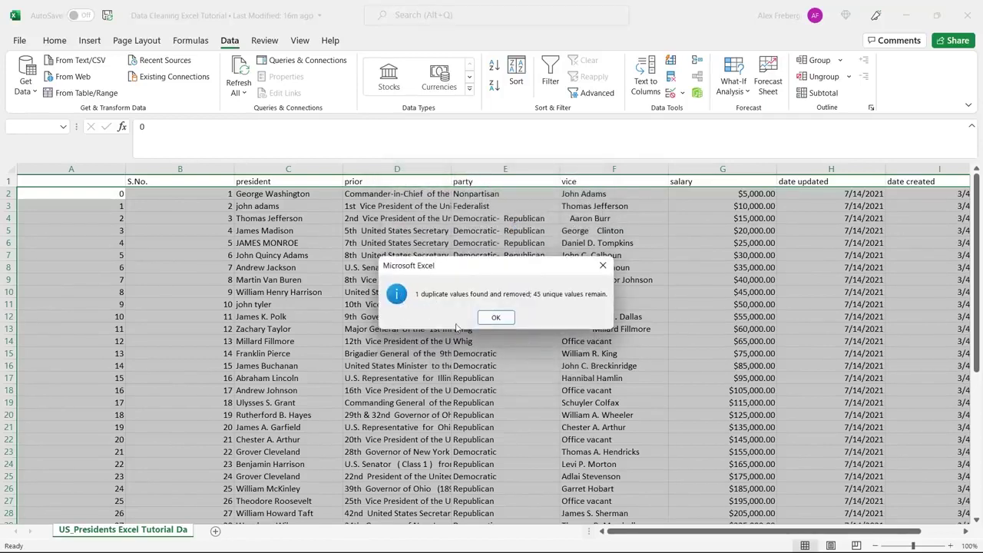
pyautogui.click(495, 317)
pyautogui.click(338, 317)
pyautogui.scroll(-3, 341, 323)
pyautogui.scroll(-6, 341, 322)
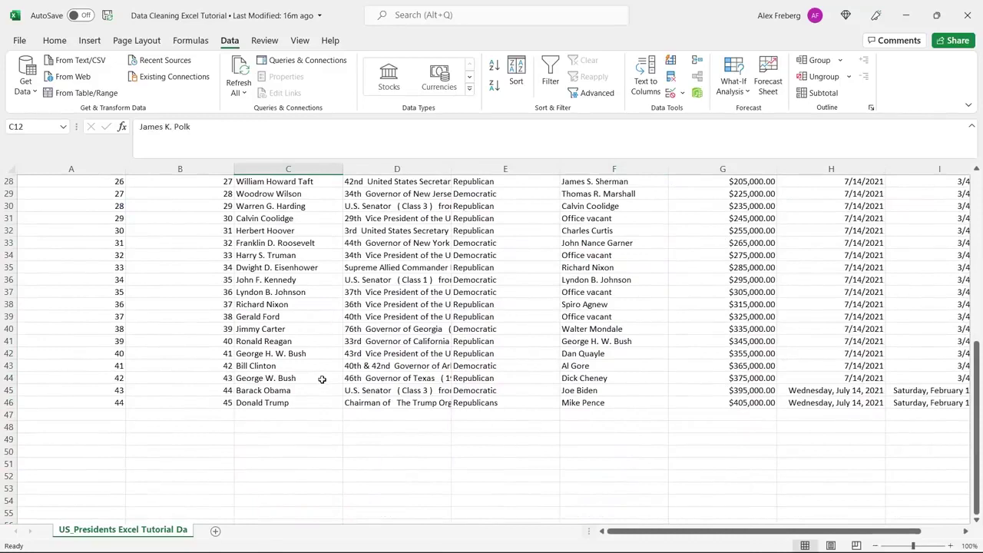
# Step: Undo the duplicate removal to inspect the repeated row near the end of the list, and redo it
pyautogui.hotkey('ctrl', 'z')
pyautogui.scroll(-10, 322, 379)
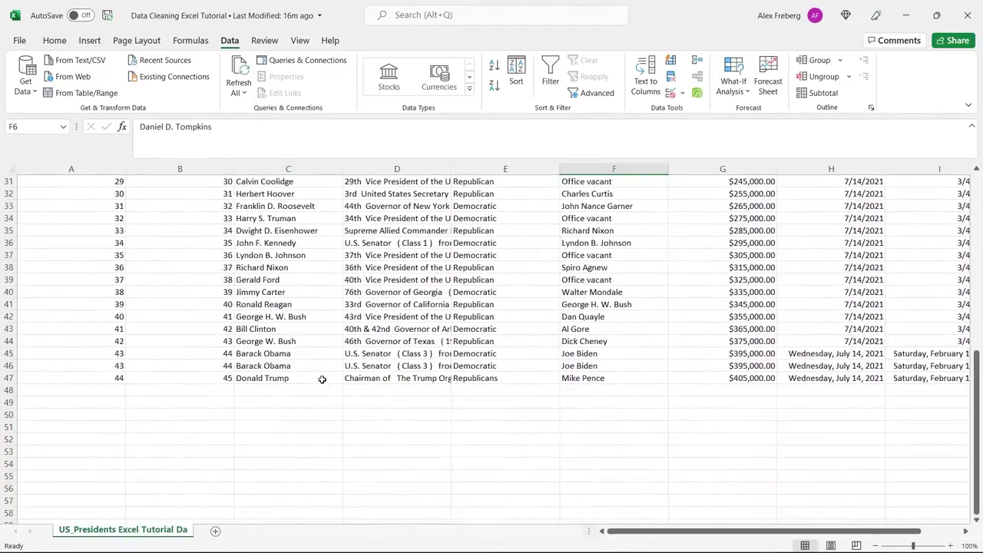
pyautogui.click(278, 365)
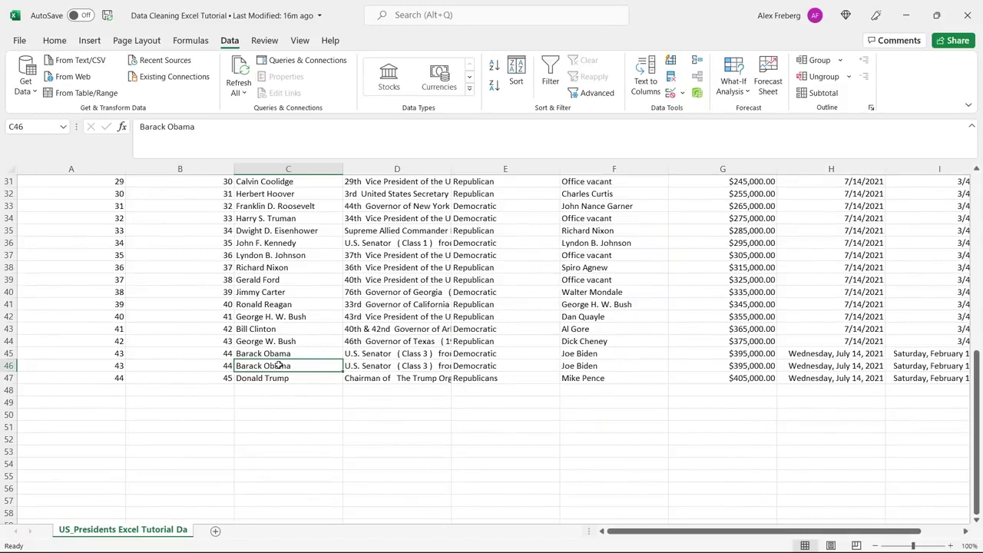
pyautogui.hotkey('ctrl', 'y')
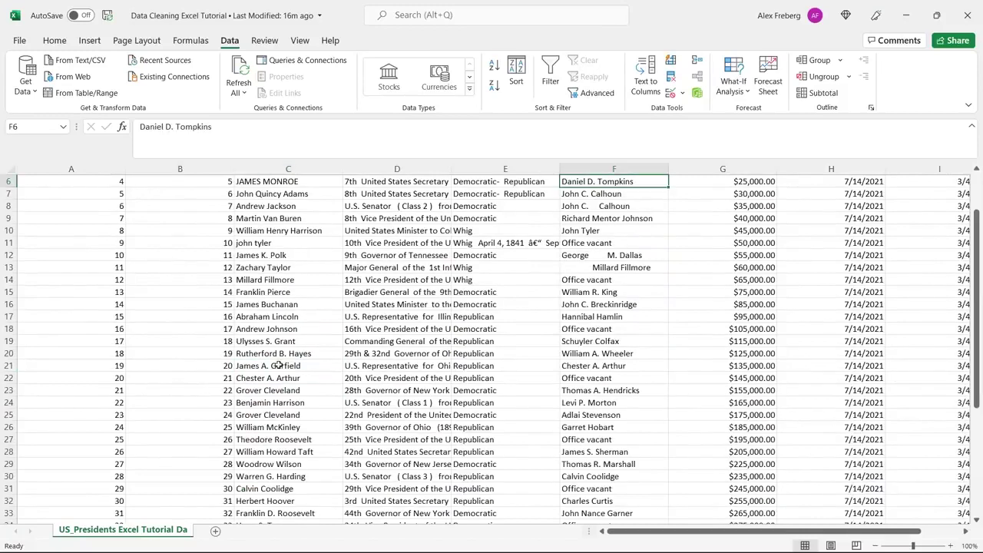
pyautogui.scroll(-9, 275, 367)
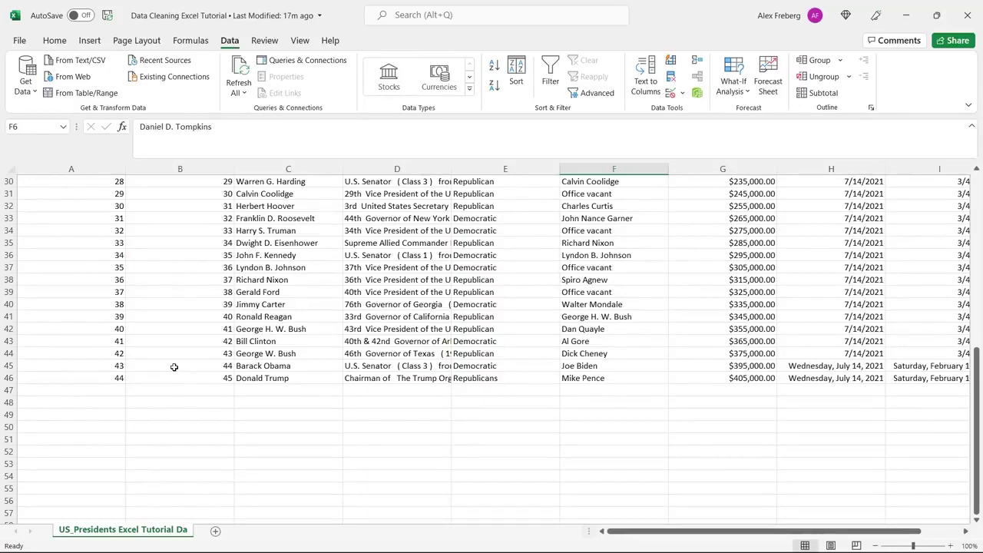
pyautogui.scroll(10, 174, 367)
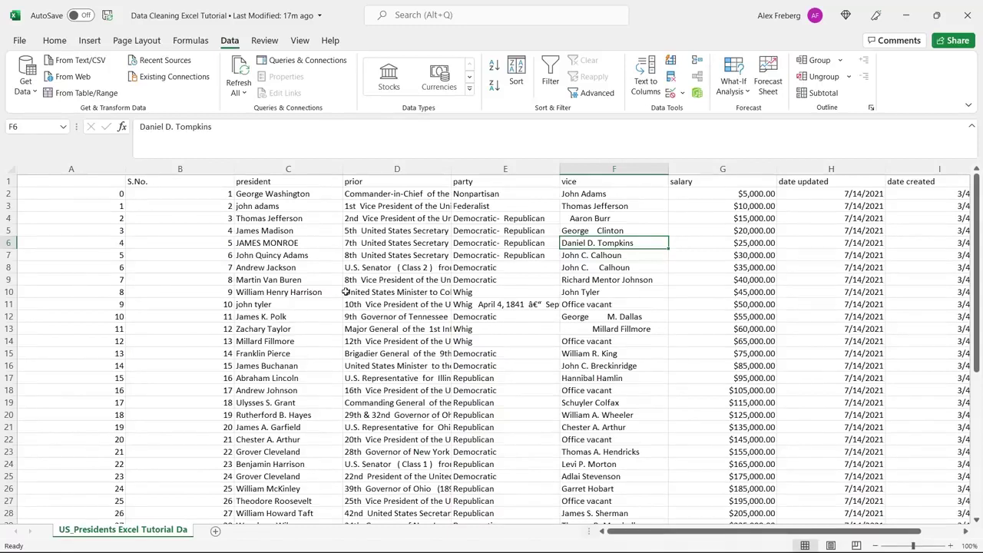
# Step: Insert a blank column between the president and prior columns
pyautogui.click(377, 168)
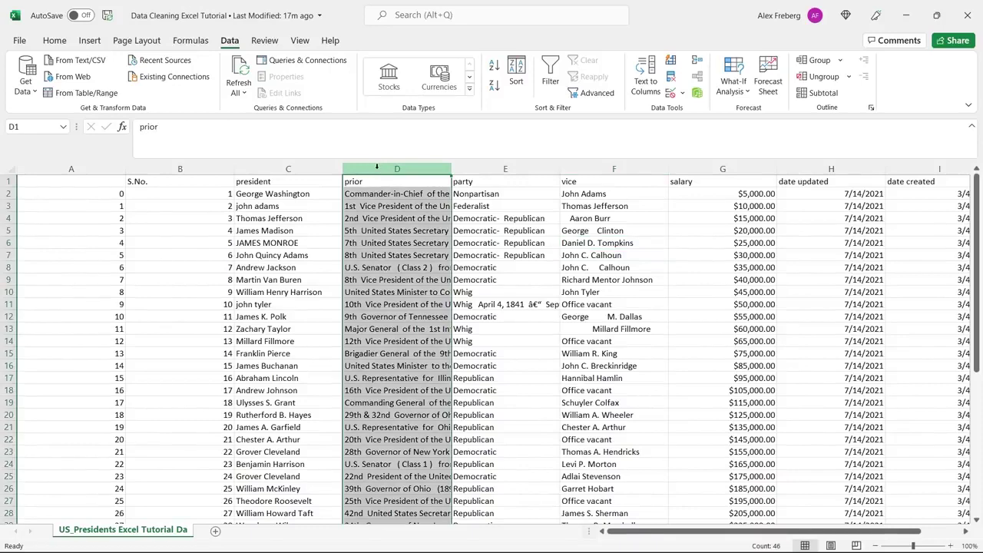
pyautogui.rightClick(378, 170)
pyautogui.click(410, 276)
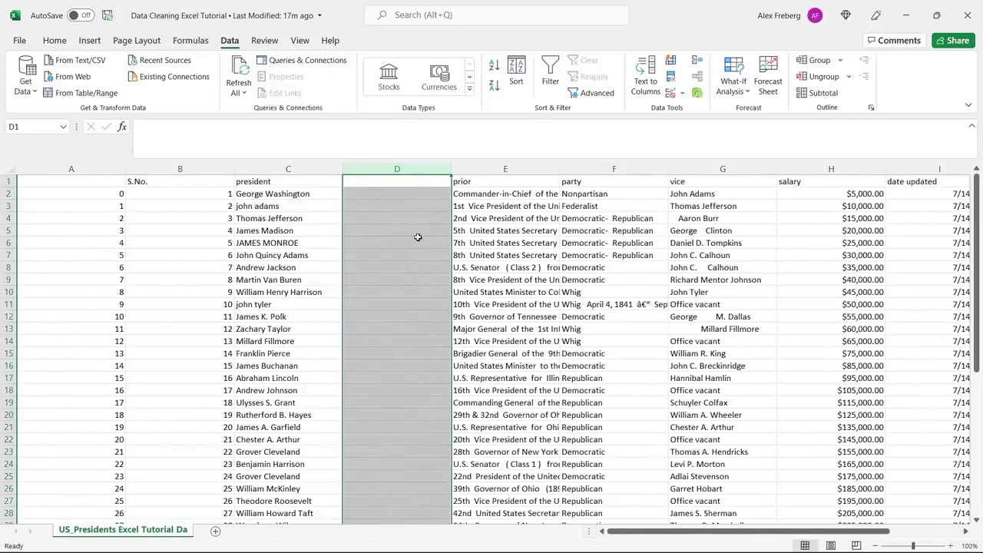
pyautogui.click(403, 197)
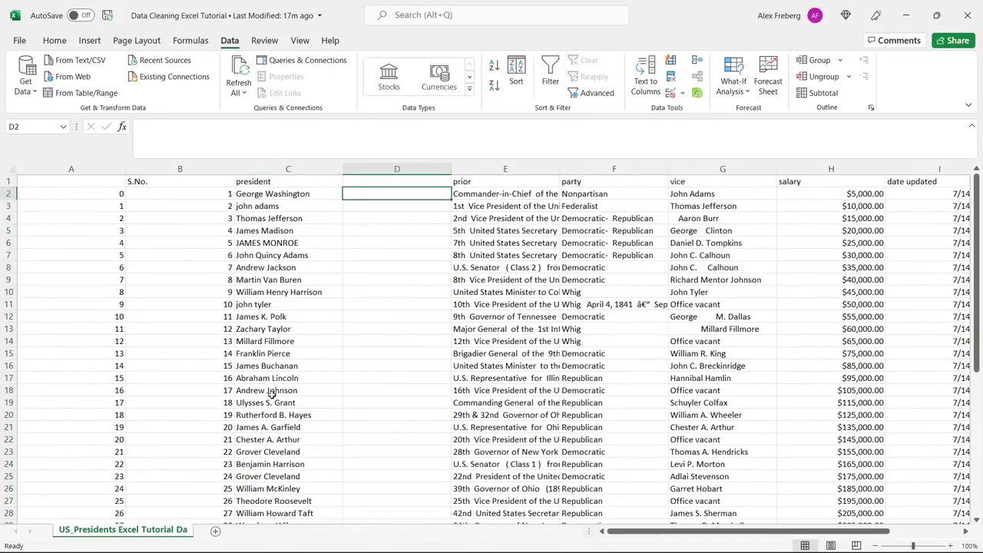
# Step: Enter the formula =UPPER(C2) in cell D2 to convert the first president's name to uppercase
pyautogui.click(286, 204)
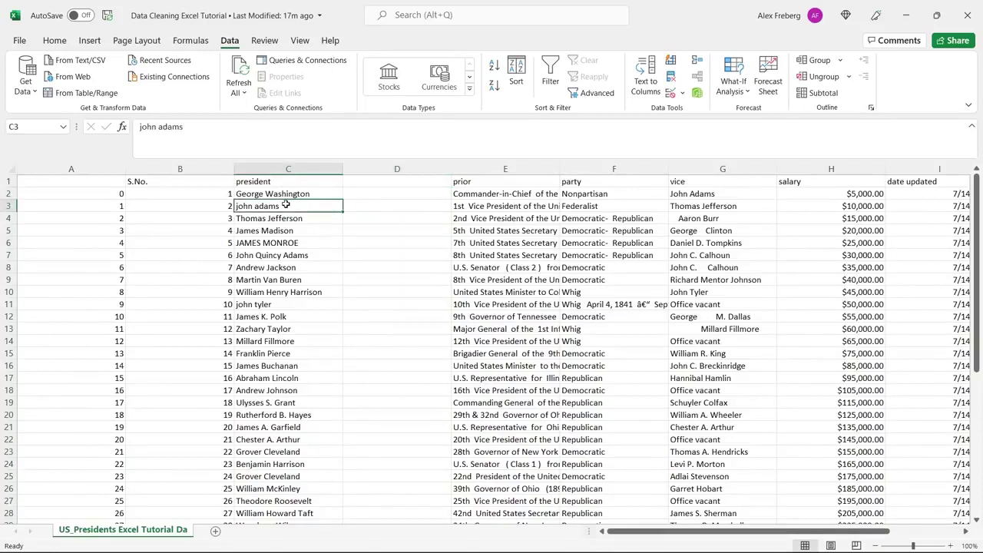
pyautogui.click(378, 192)
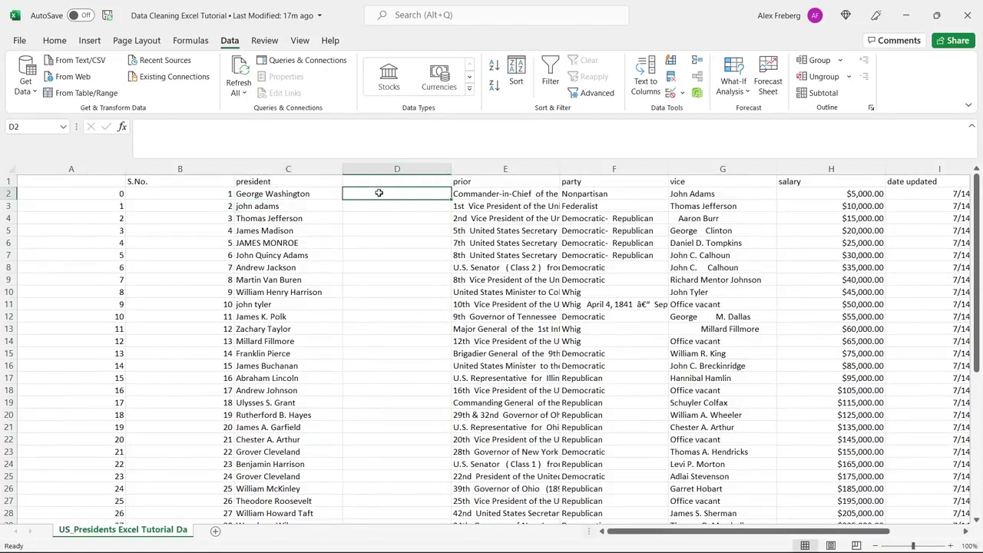
pyautogui.moveTo(304, 192); pyautogui.dragTo(305, 318)
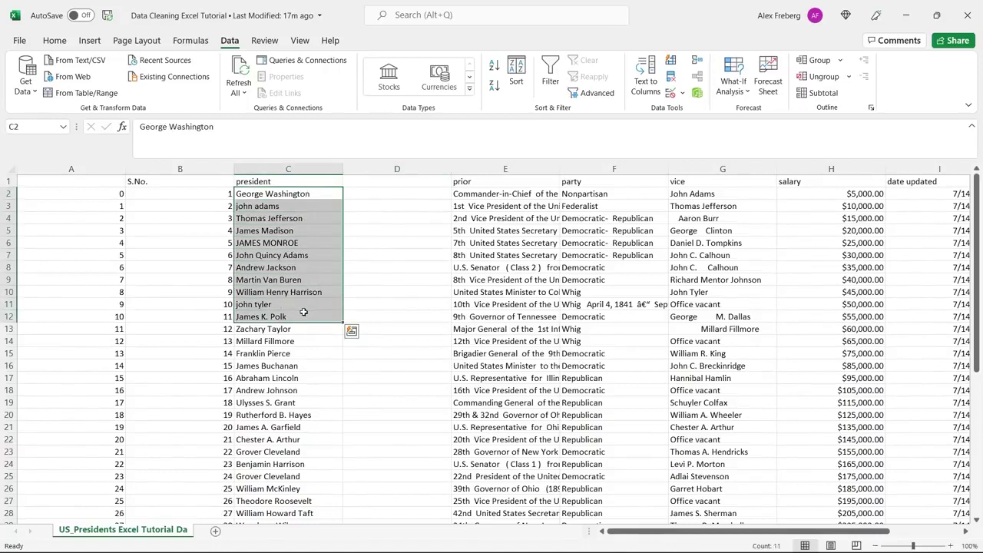
pyautogui.click(397, 193)
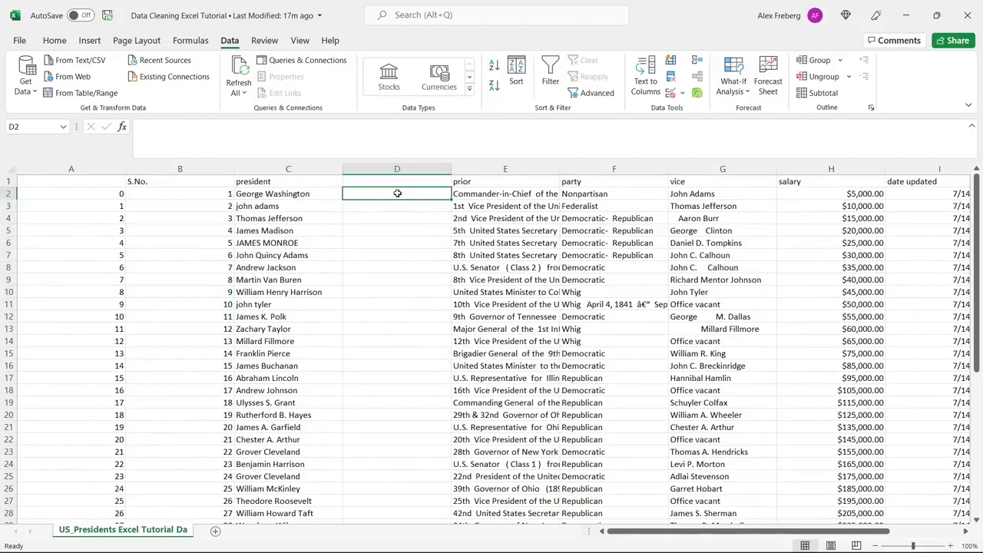
pyautogui.write('=UPPO')
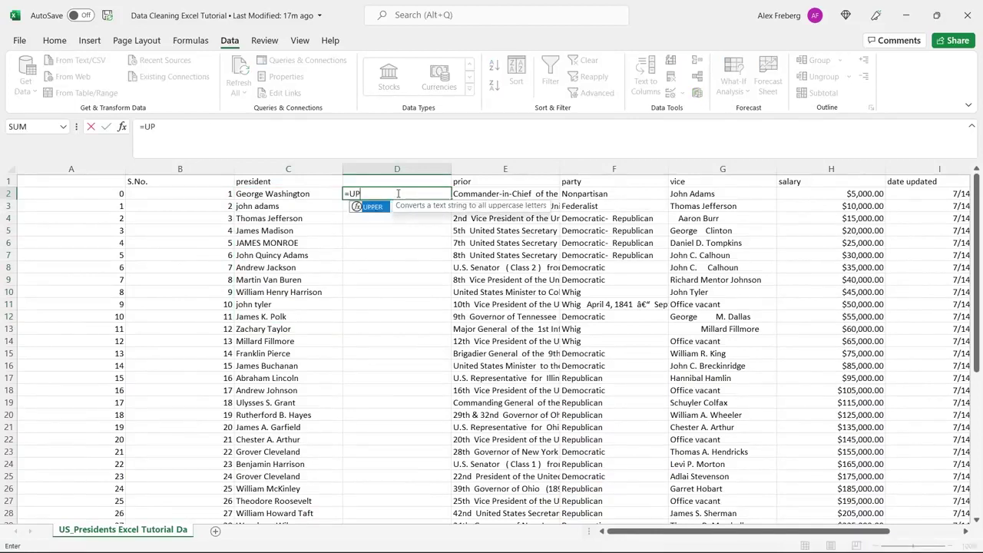
pyautogui.press('BackSpace')
pyautogui.write('ER(')
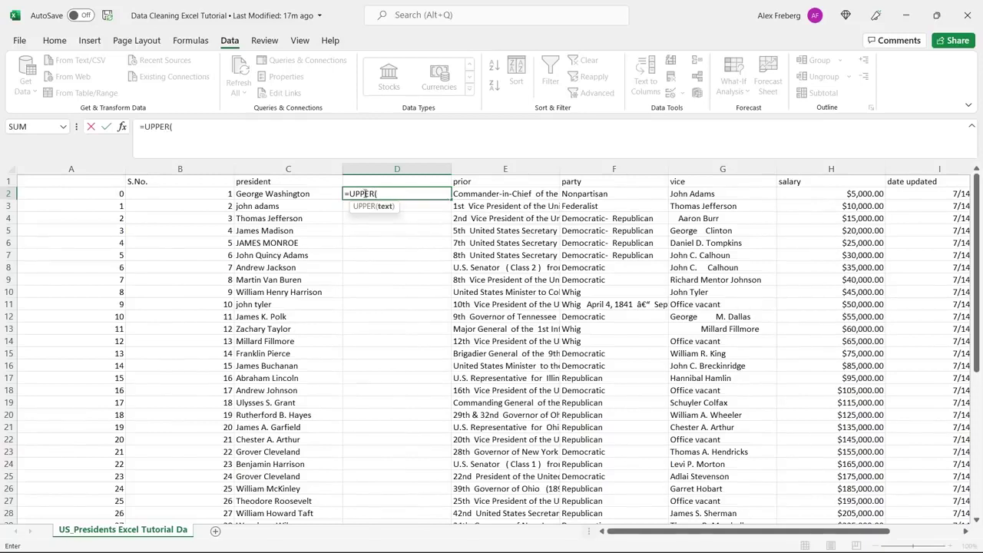
pyautogui.click(331, 193)
pyautogui.write(')')
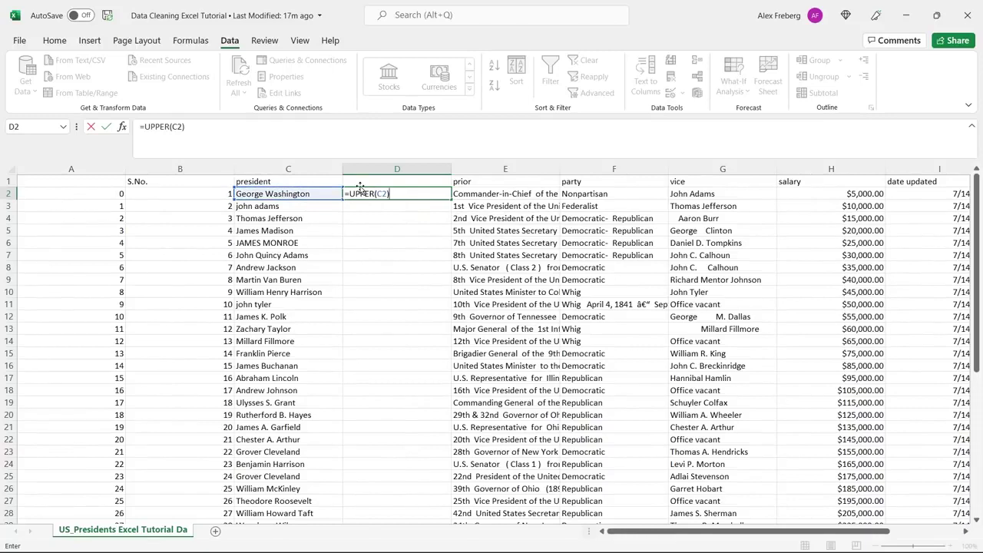
pyautogui.press('Return')
# Step: Fill the uppercase formula from D2 down column D for all the presidents
pyautogui.click(415, 195)
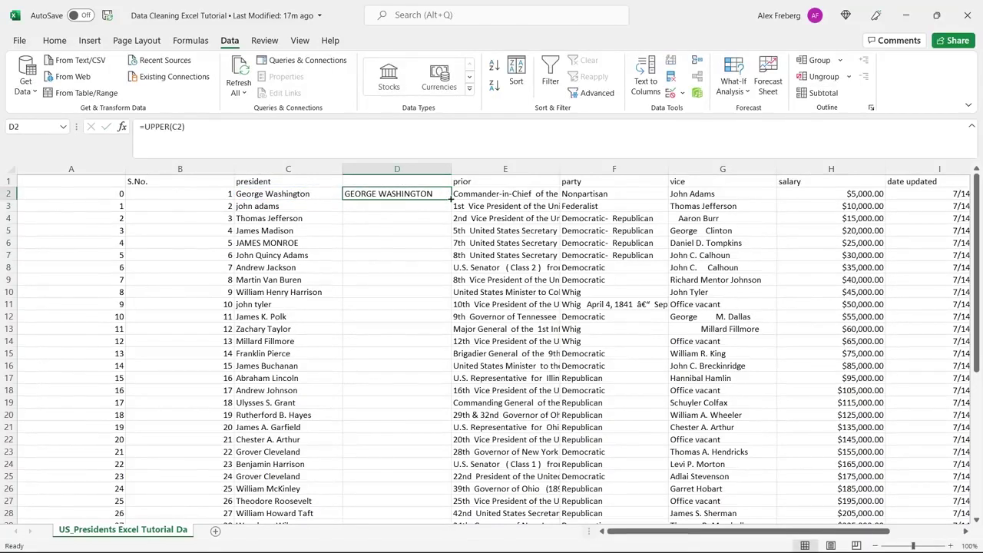
pyautogui.doubleClick(452, 199)
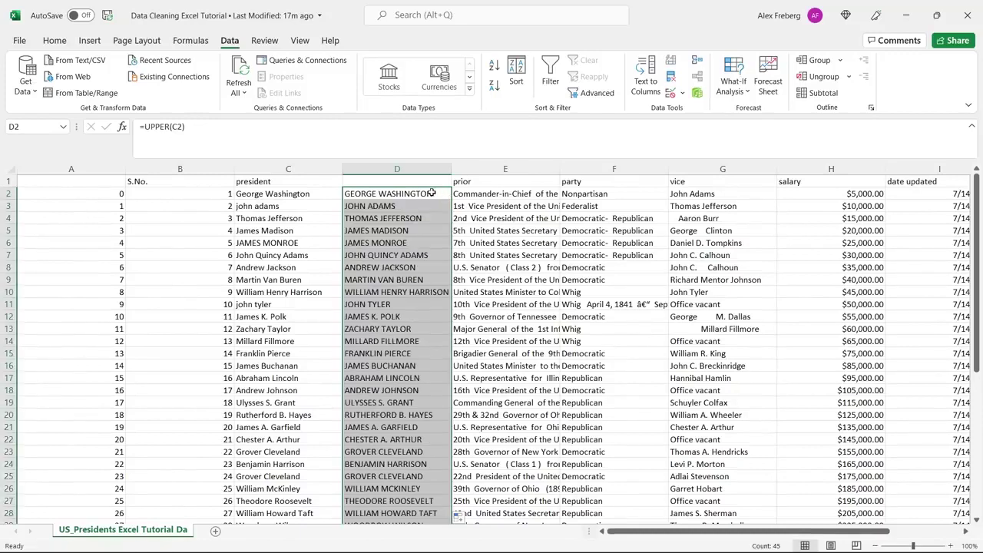
pyautogui.click(426, 222)
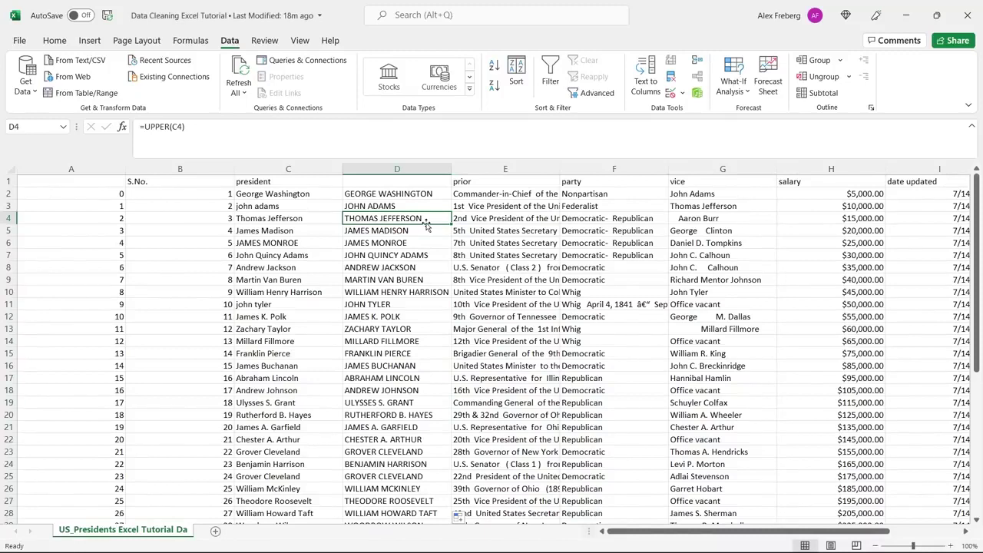
pyautogui.click(407, 193)
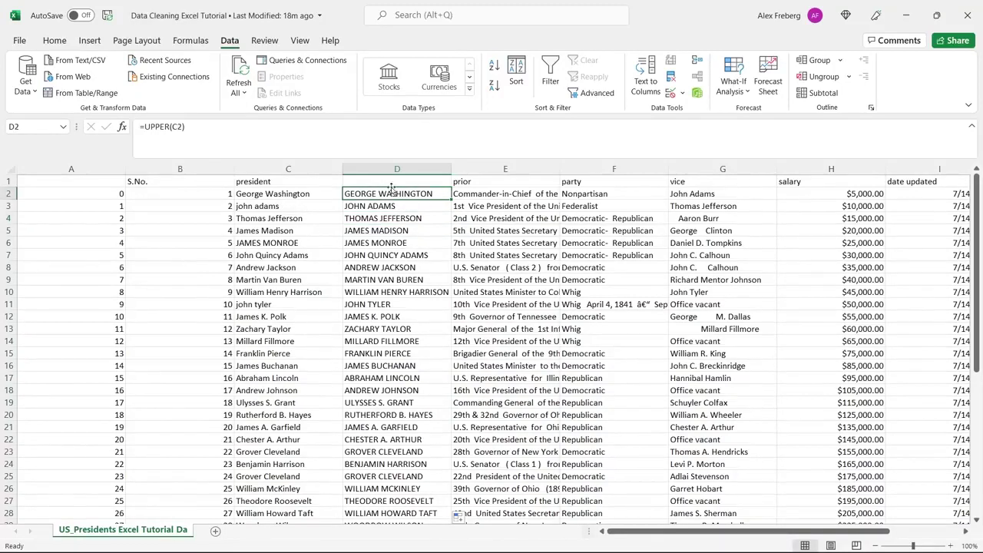
# Step: Change the formula in D2 to =PROPER(C2) and fill it down column D for all the presidents
pyautogui.doubleClick(154, 126)
pyautogui.write('p')
pyautogui.press('BackSpace')
pyautogui.write('PROPER')
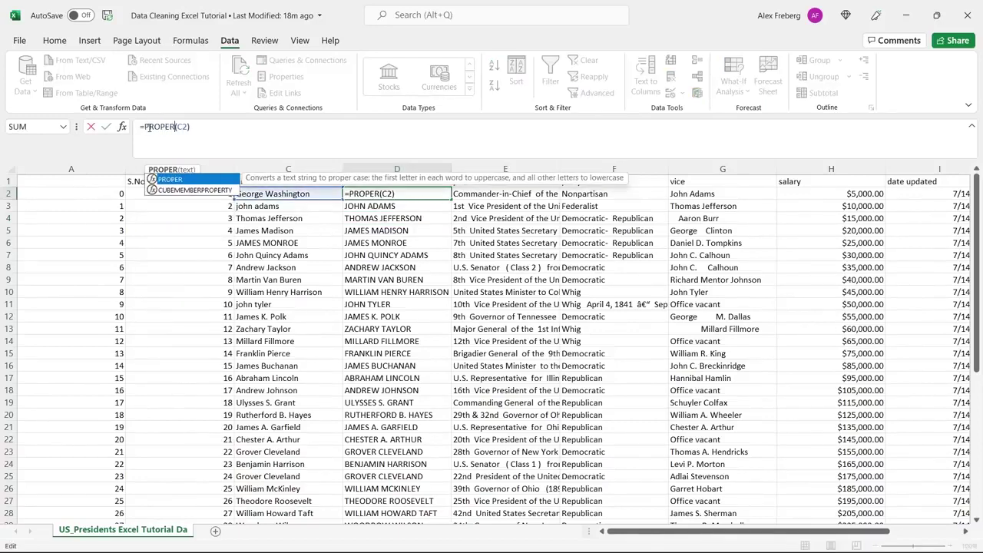
pyautogui.press('Return')
pyautogui.click(376, 193)
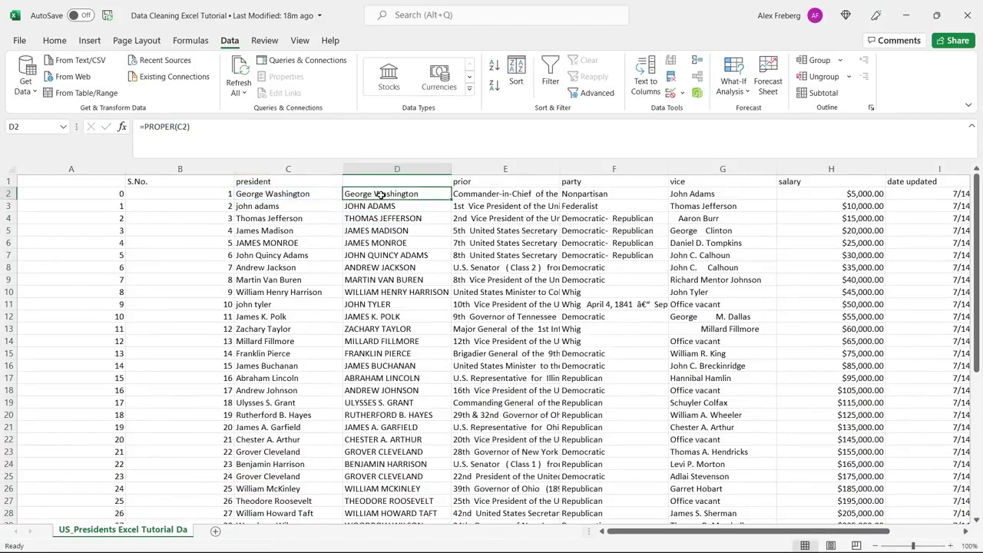
pyautogui.doubleClick(452, 199)
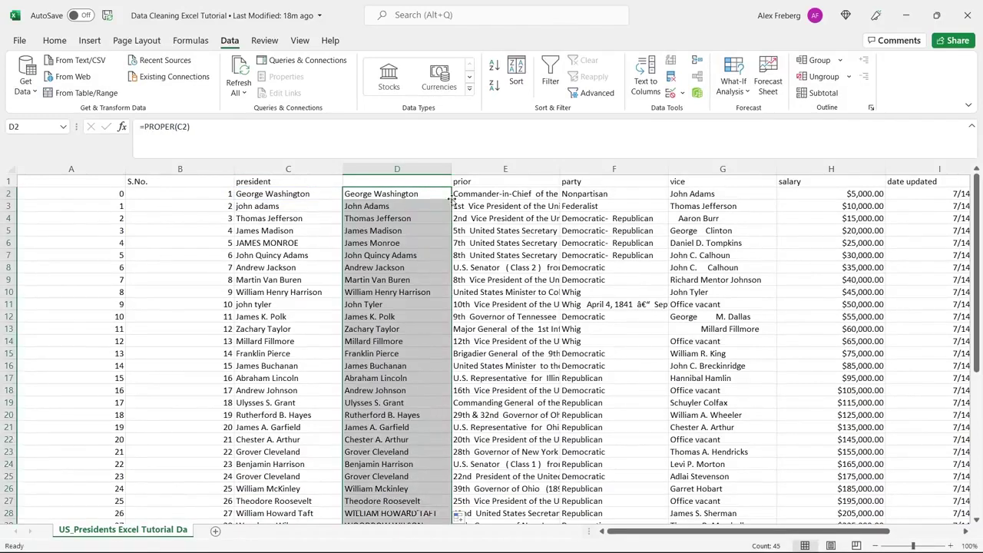
pyautogui.click(399, 206)
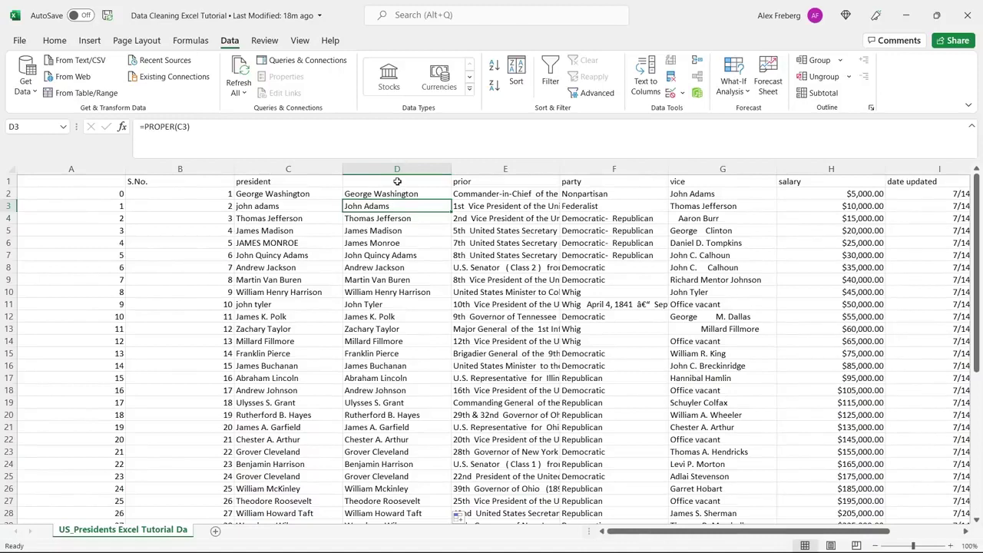
pyautogui.click(275, 240)
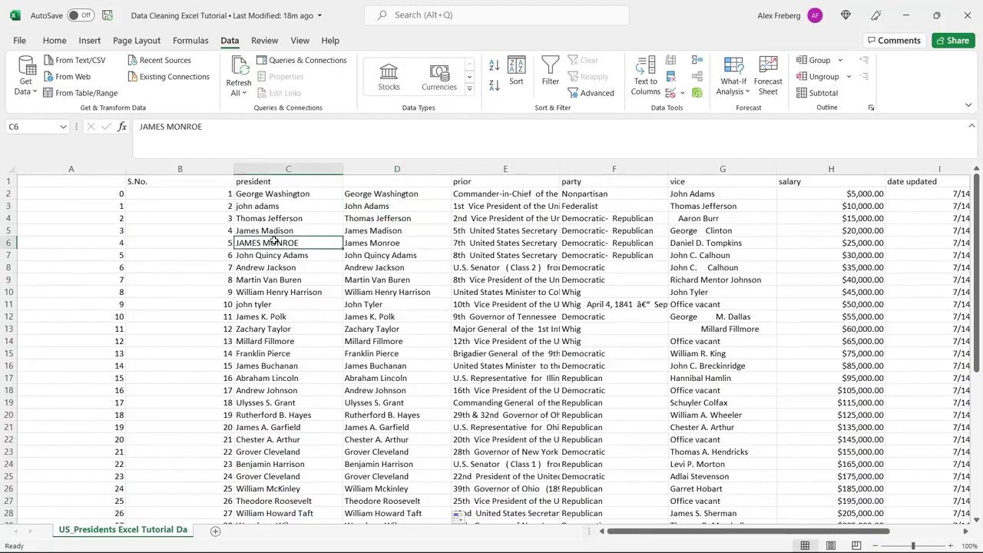
pyautogui.click(281, 207)
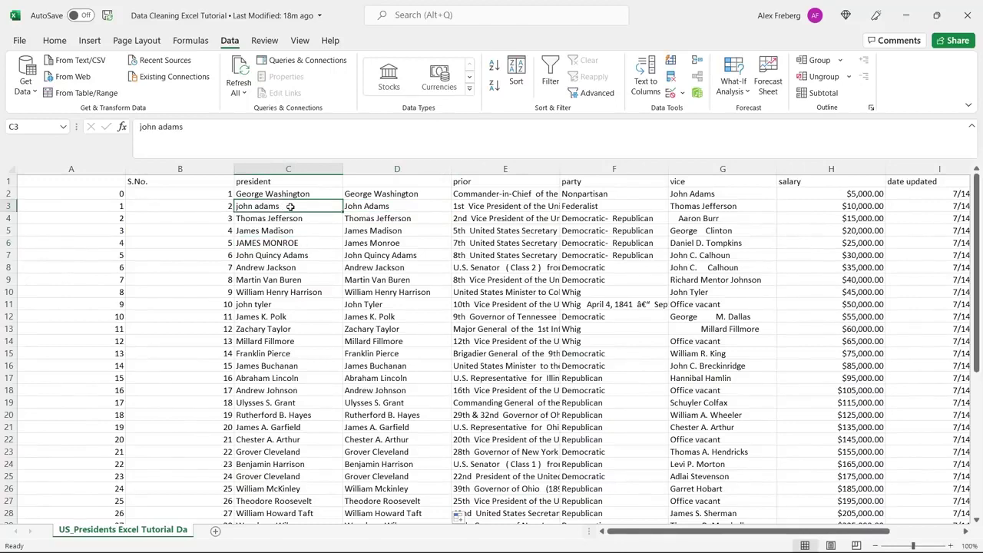
# Step: Try the formula =LOWER(C2) in cell D2 and undo the change
pyautogui.click(364, 195)
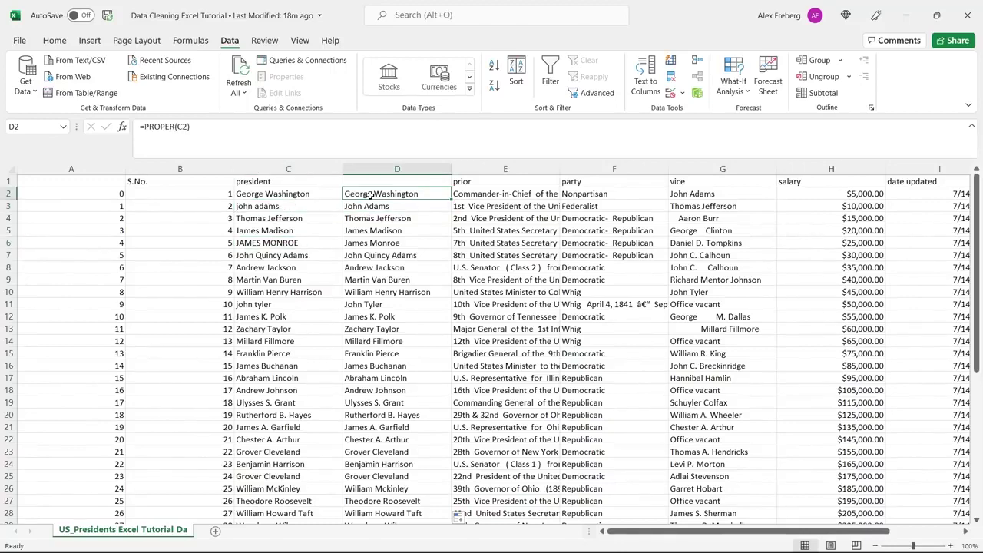
pyautogui.doubleClick(164, 129)
pyautogui.write('LOWER')
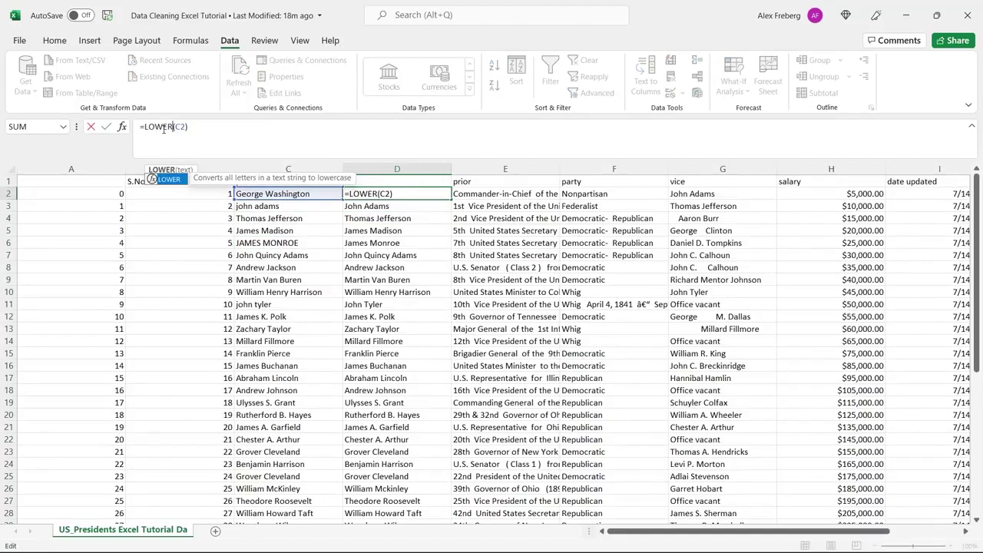
pyautogui.press('Return')
pyautogui.hotkey('ctrl', 'z')
# Step: Enter the header president-fixed in cell D1 above the formula column
pyautogui.click(400, 231)
pyautogui.doubleClick(397, 180)
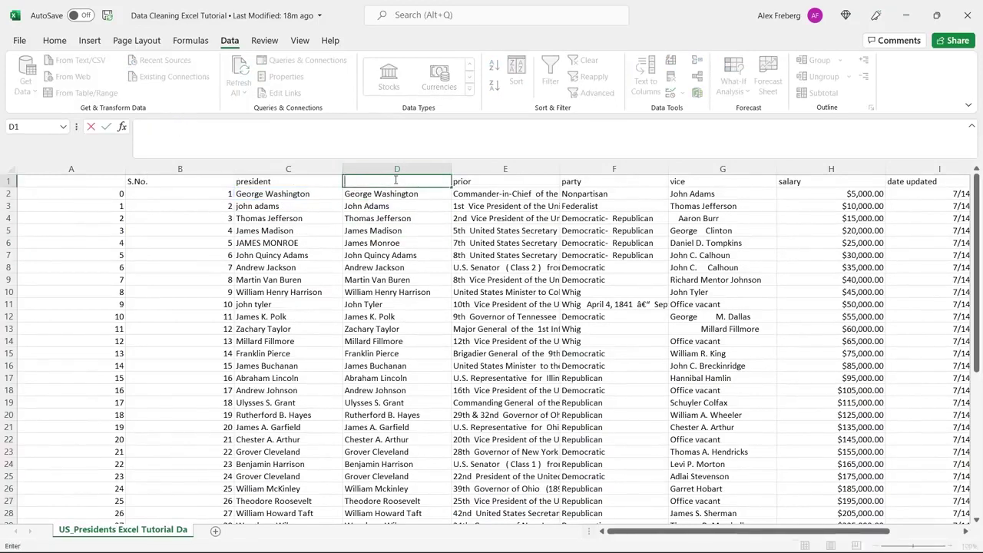
pyautogui.write('president')
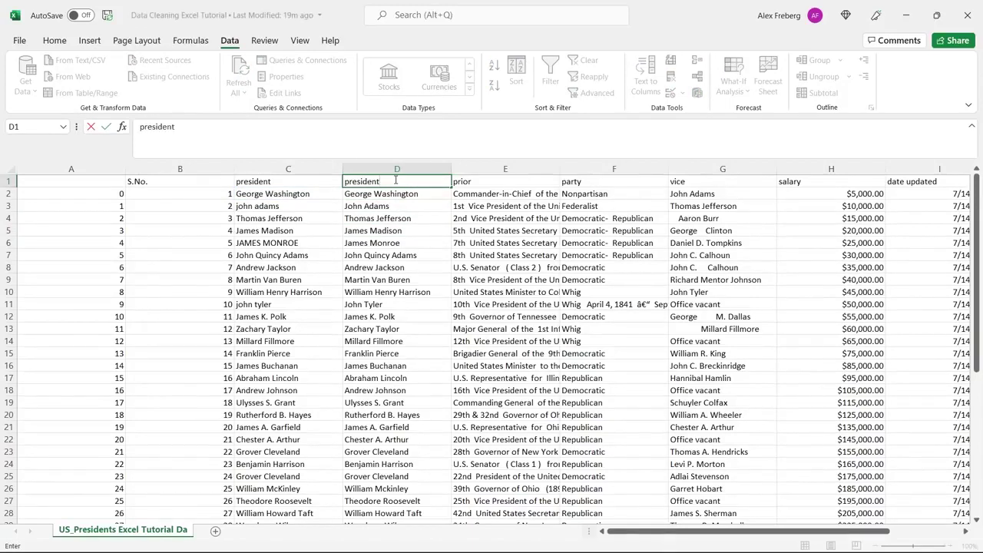
pyautogui.write('-fixed')
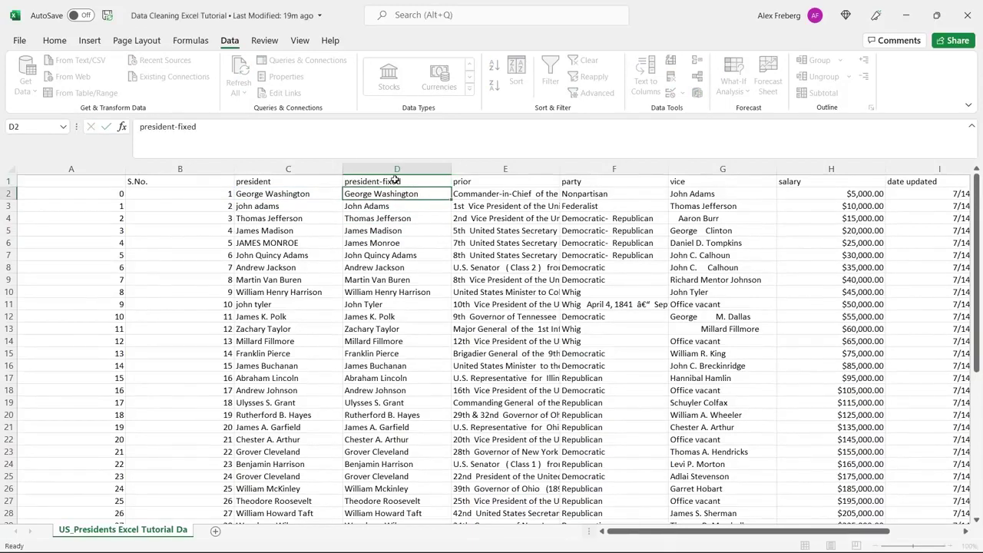
pyautogui.press('Return')
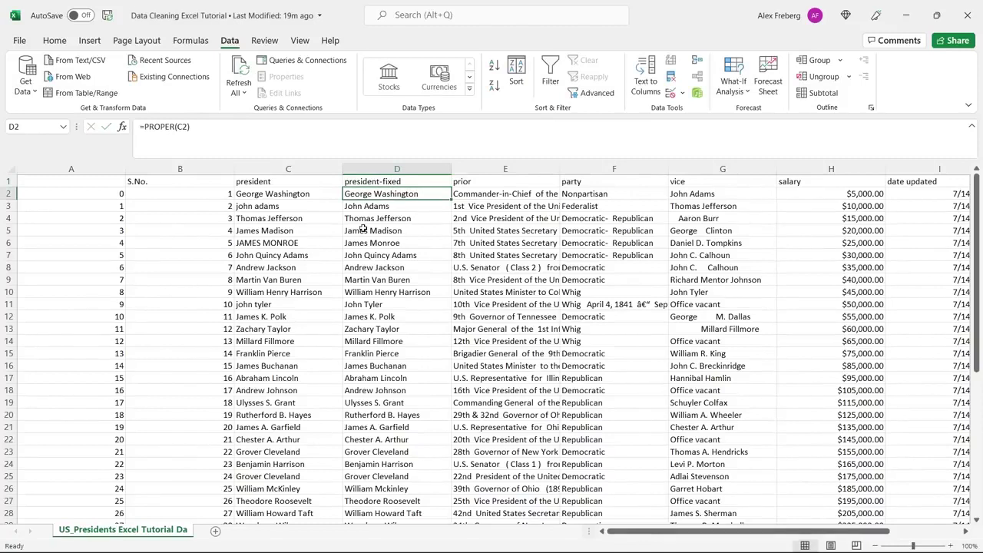
pyautogui.click(295, 243)
pyautogui.click(299, 206)
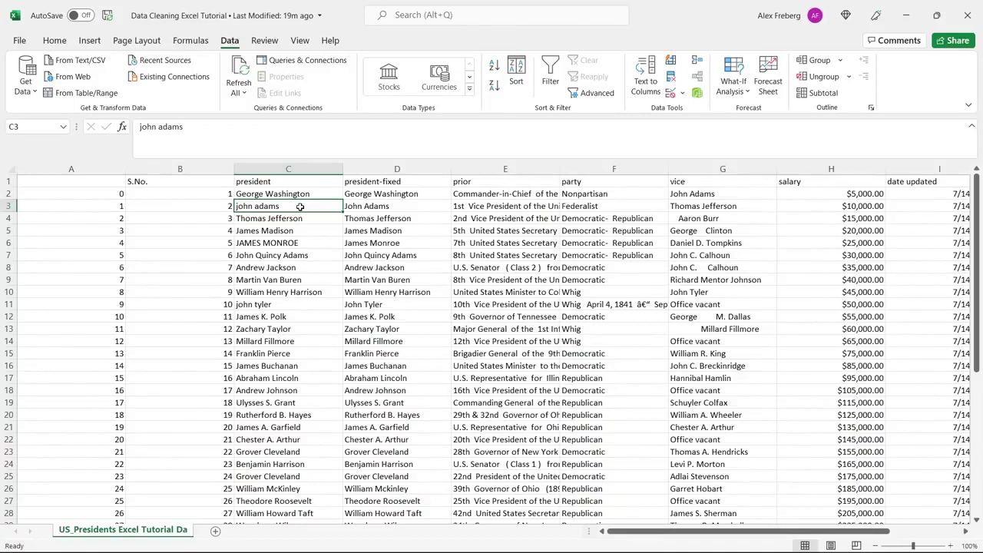
pyautogui.click(294, 242)
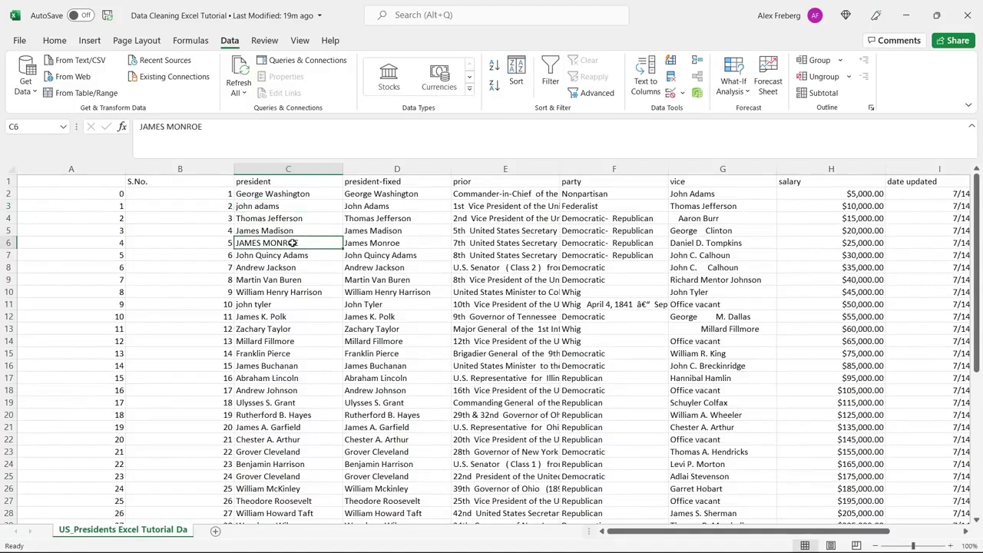
pyautogui.click(330, 203)
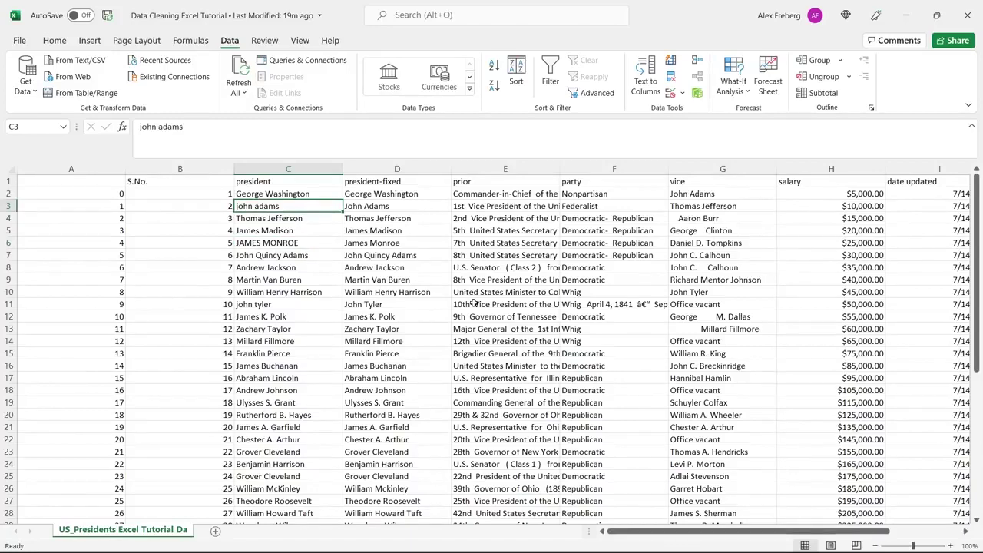
# Step: Widen the prior column to read its full entries and narrow it again to a moderate width
pyautogui.moveTo(690, 533); pyautogui.dragTo(760, 536)
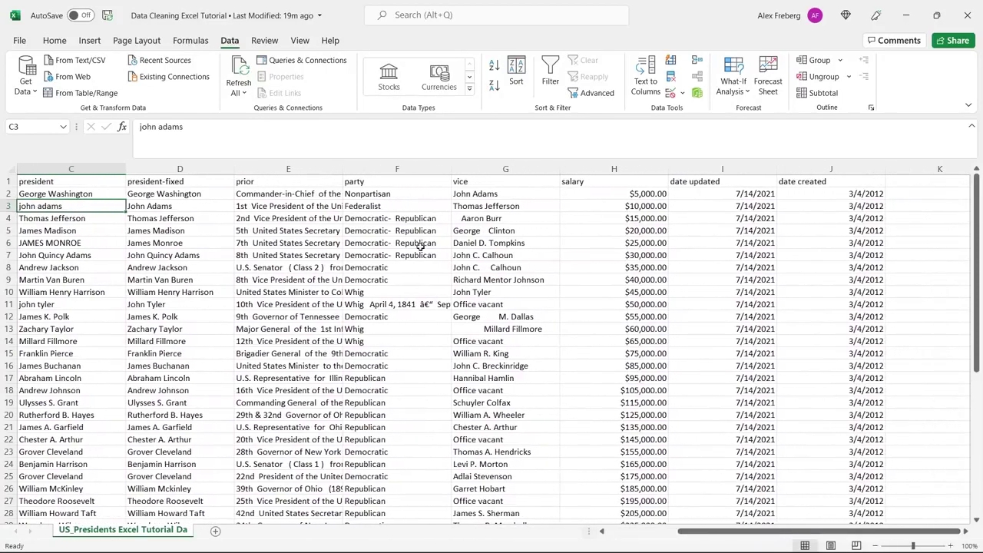
pyautogui.click(317, 181)
pyautogui.moveTo(343, 170); pyautogui.dragTo(512, 170)
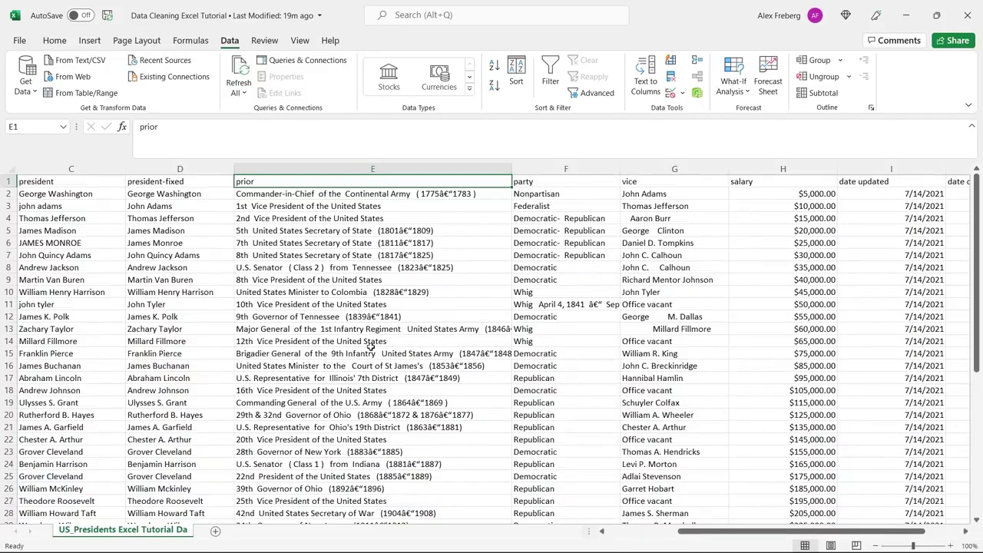
pyautogui.moveTo(510, 164); pyautogui.dragTo(382, 171)
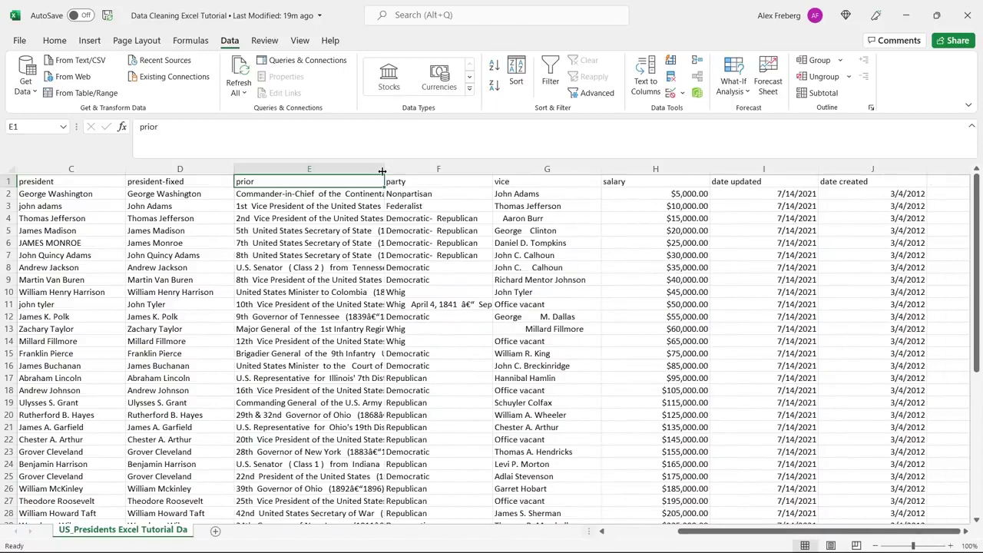
# Step: Add filters to the header row and examine the list of distinct values in the party column
pyautogui.click(433, 167)
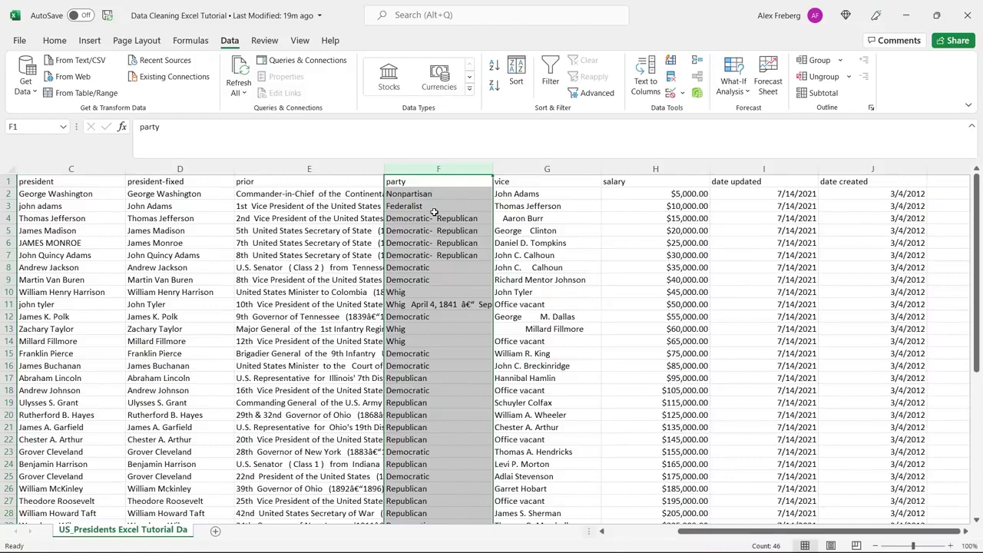
pyautogui.click(457, 288)
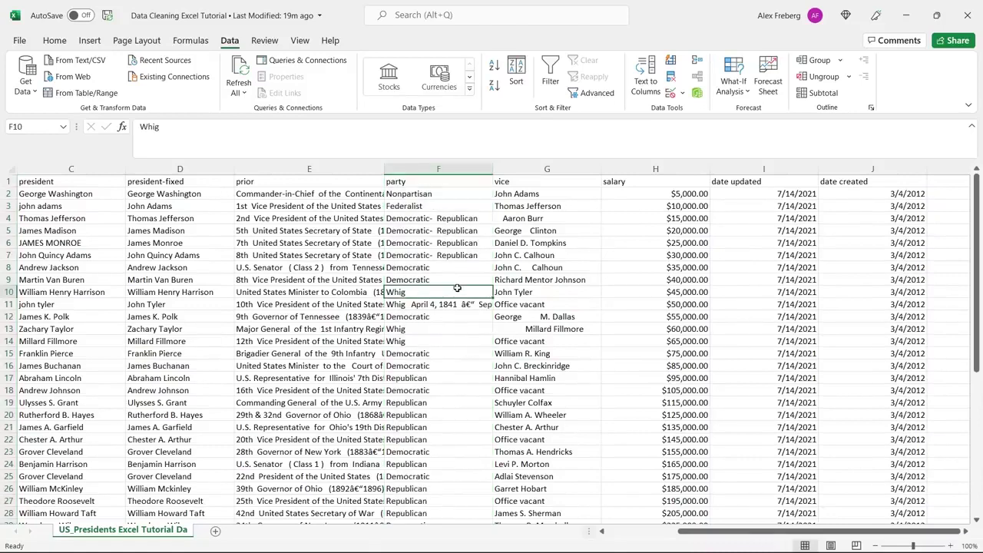
pyautogui.click(13, 171)
pyautogui.click(550, 77)
pyautogui.click(487, 184)
pyautogui.click(487, 182)
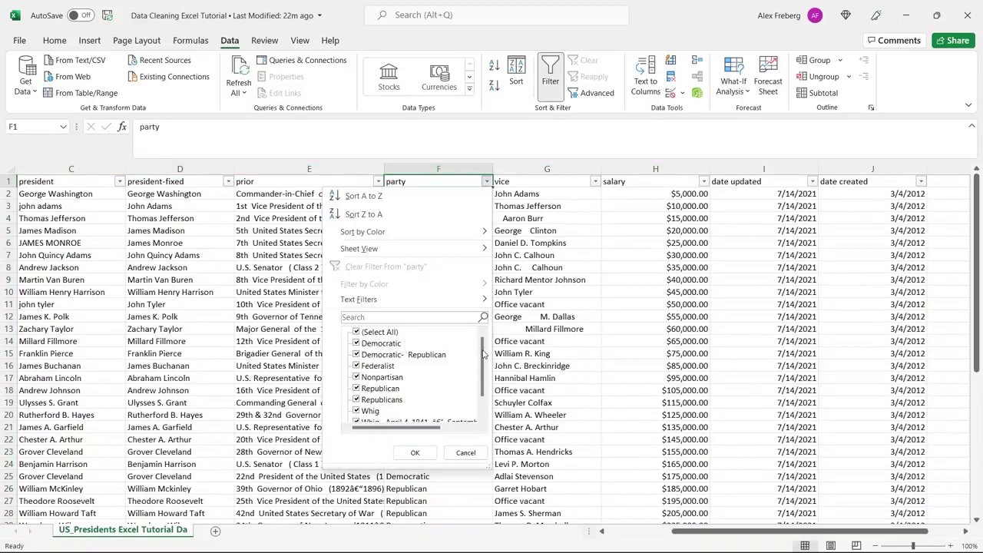
pyautogui.scroll(-1, 484, 357)
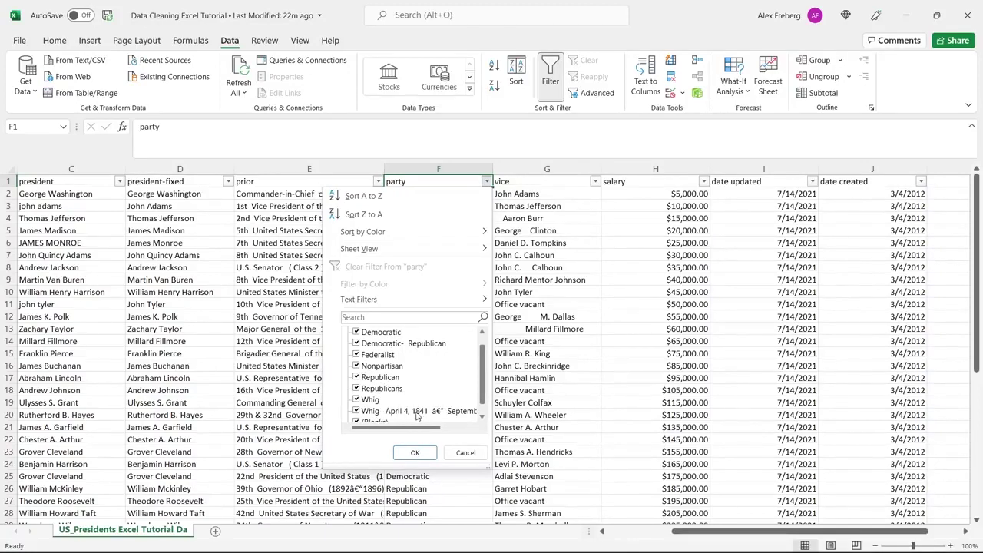
pyautogui.scroll(-1, 483, 382)
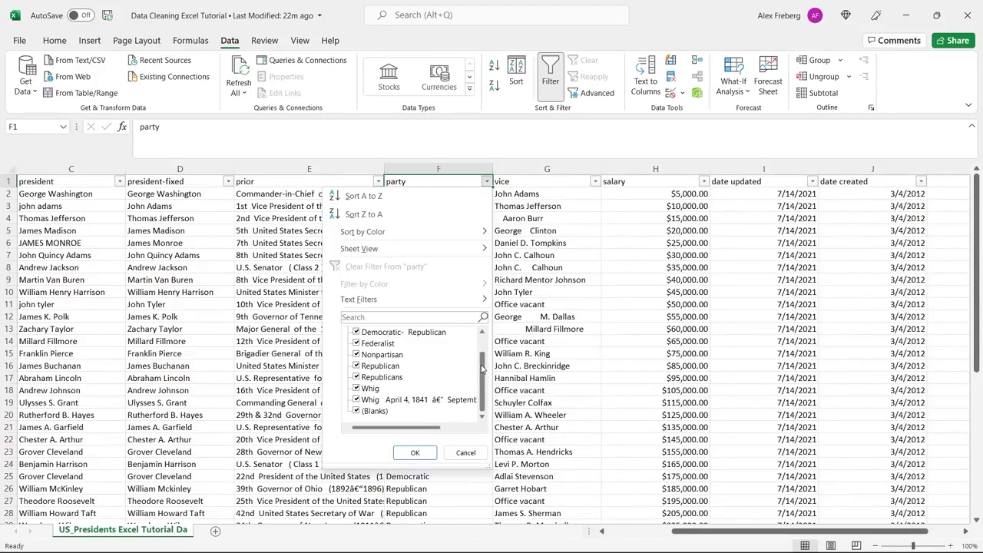
pyautogui.moveTo(481, 369)
pyautogui.mouseDown()
pyautogui.moveTo(484, 349)
pyautogui.moveTo(482, 370)
pyautogui.mouseUp()
# Step: Filter the party column to show only the values Republican and Republicans
pyautogui.click(382, 333)
pyautogui.click(356, 367)
pyautogui.click(356, 377)
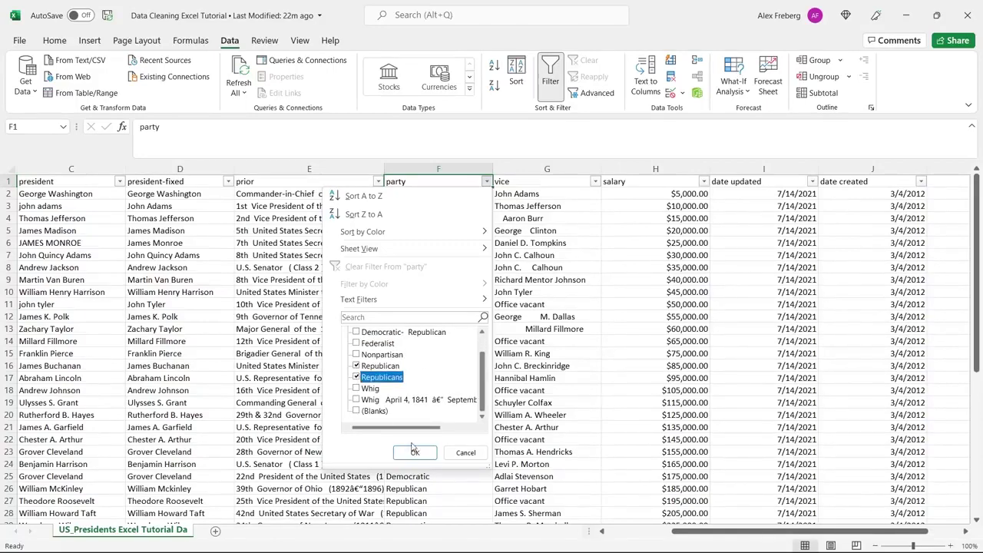
pyautogui.click(415, 453)
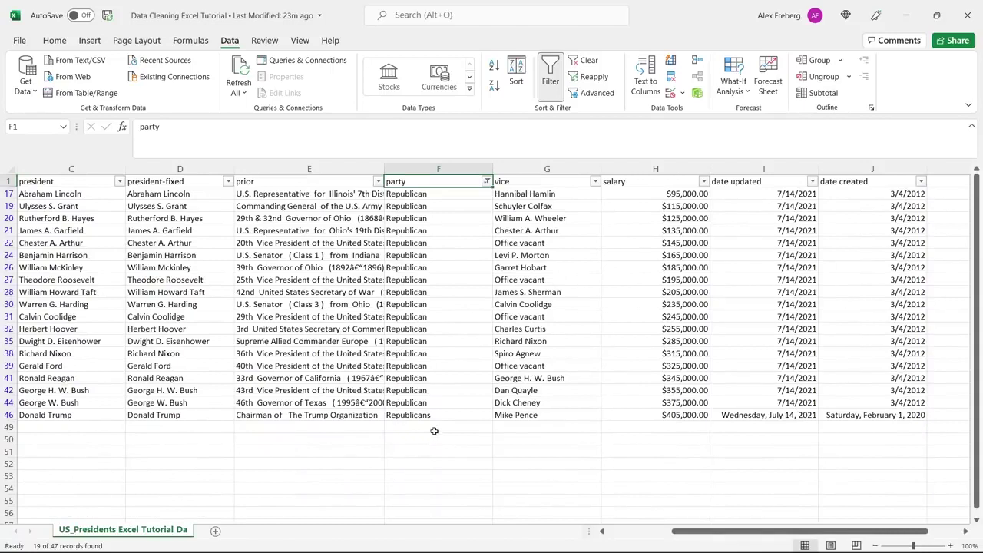
# Step: Replace Republicans in party cell F46 with the value Republican copied from the cell above it
pyautogui.moveTo(447, 194); pyautogui.dragTo(448, 428)
pyautogui.click(449, 419)
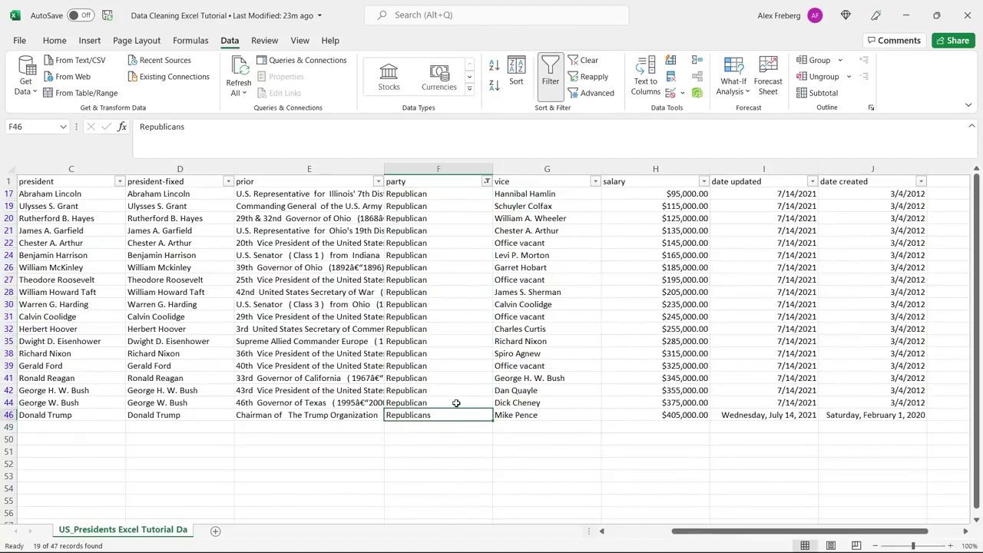
pyautogui.click(455, 403)
pyautogui.hotkey('ctrl', 'c')
pyautogui.click(449, 413)
pyautogui.hotkey('ctrl', 'v')
pyautogui.click(446, 432)
pyautogui.doubleClick(444, 429)
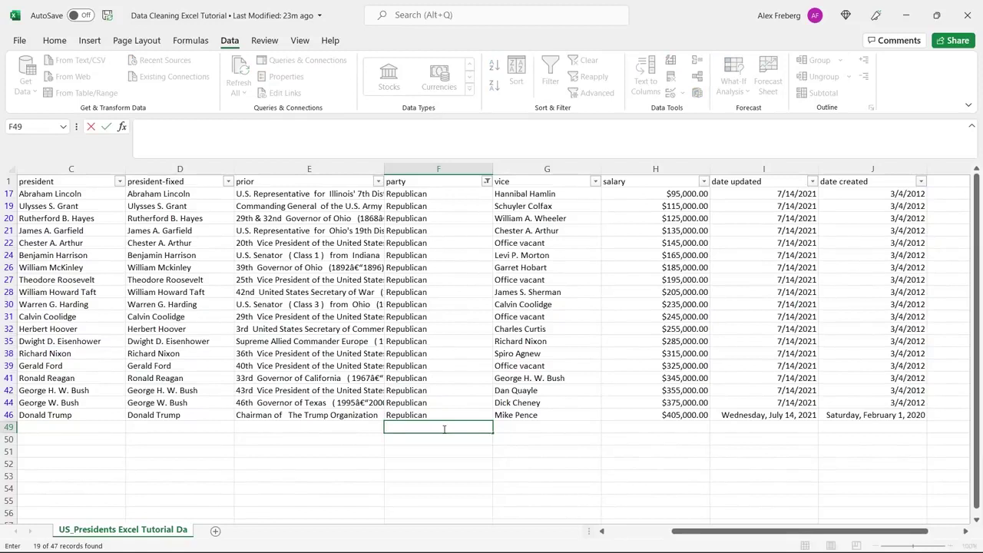
pyautogui.click(436, 440)
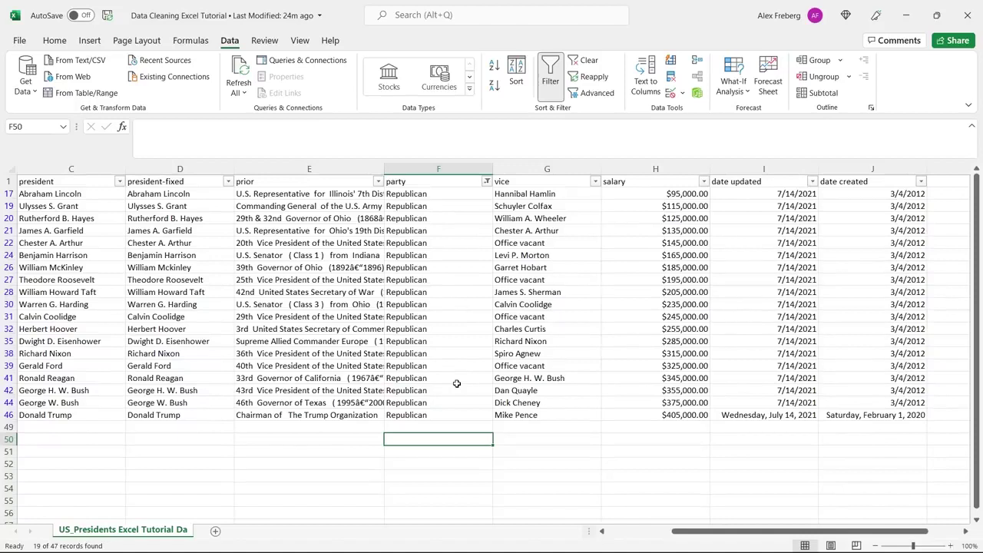
# Step: Filter the party column to only Whig and the Whig entry followed by the April 4, 1841 date range
pyautogui.click(486, 181)
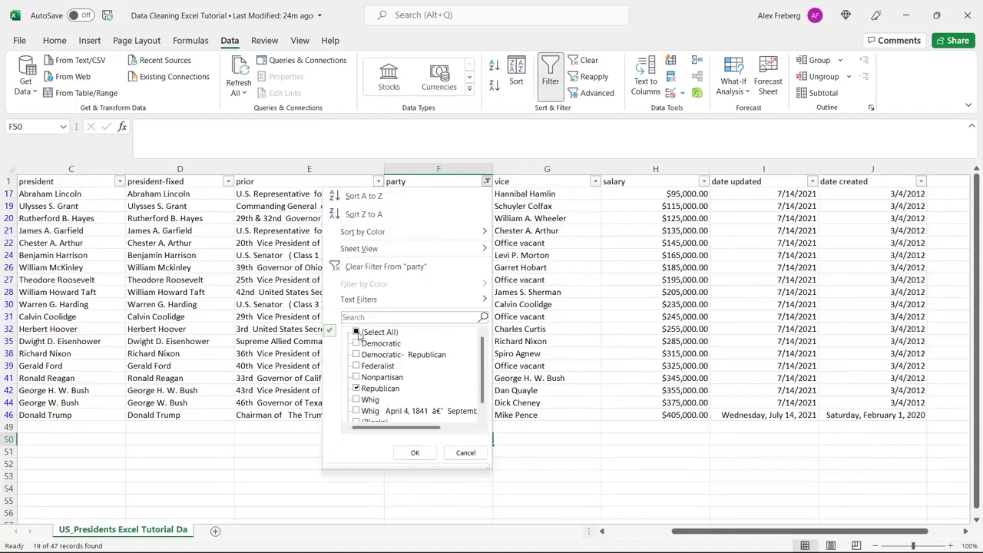
pyautogui.click(358, 390)
pyautogui.click(356, 388)
pyautogui.click(356, 399)
pyautogui.click(357, 411)
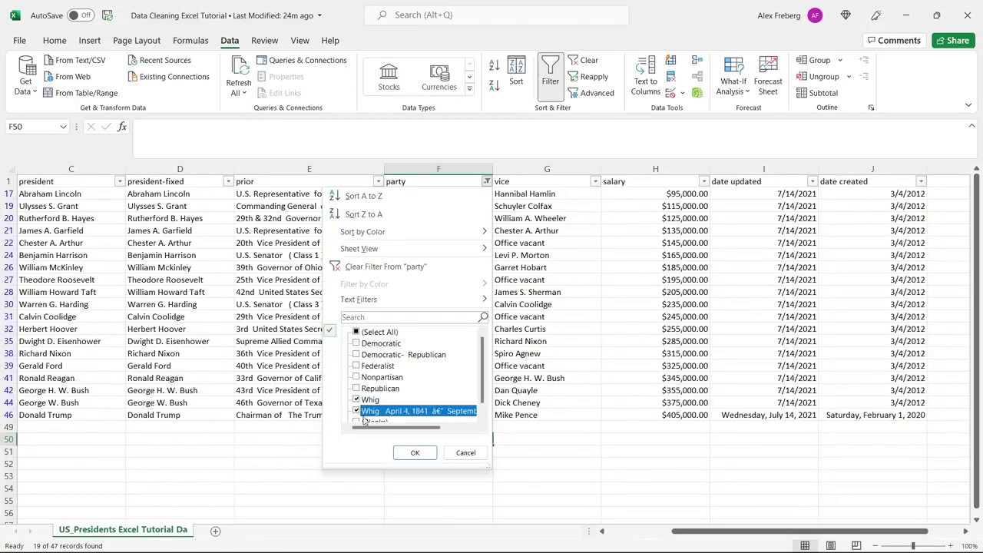
pyautogui.click(414, 454)
# Step: Replace the Whig entry with dates in cell F11 with the plain value Whig copied from F13
pyautogui.click(412, 206)
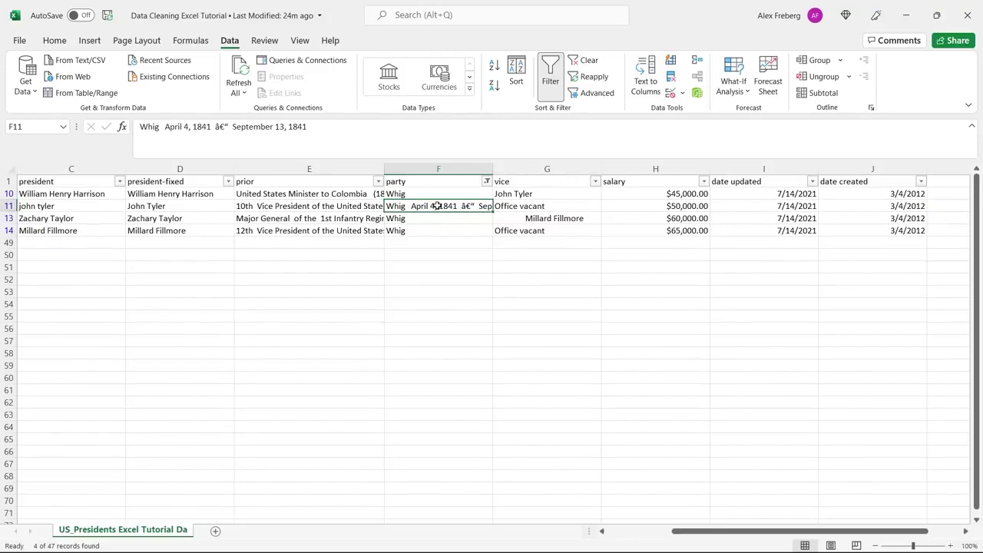
pyautogui.click(434, 220)
pyautogui.hotkey('ctrl', 'c')
pyautogui.click(443, 203)
pyautogui.hotkey('ctrl', 'v')
pyautogui.click(438, 232)
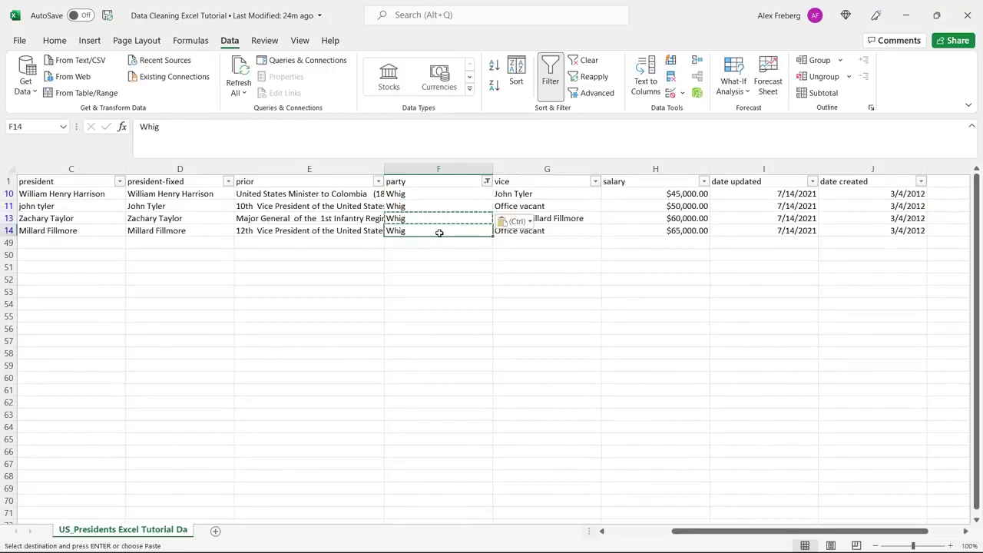
pyautogui.click(436, 245)
# Step: Filter the party column to show only the rows with blank values
pyautogui.click(487, 181)
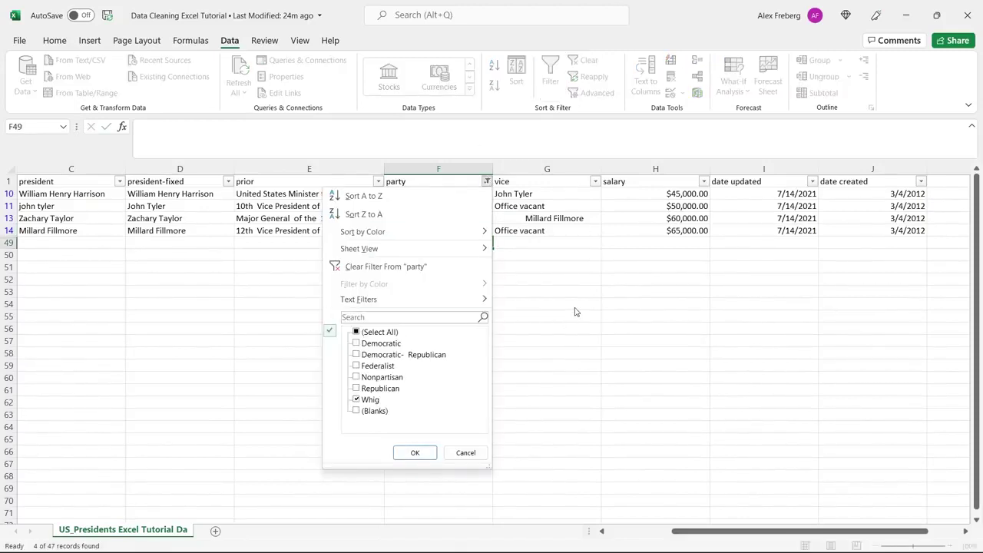
pyautogui.click(392, 335)
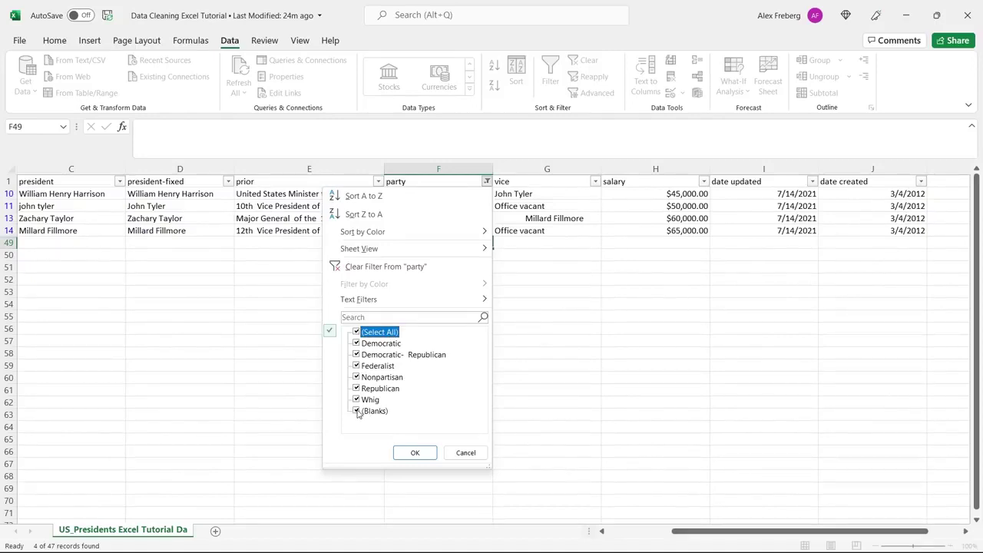
pyautogui.click(355, 331)
pyautogui.click(357, 411)
pyautogui.click(415, 452)
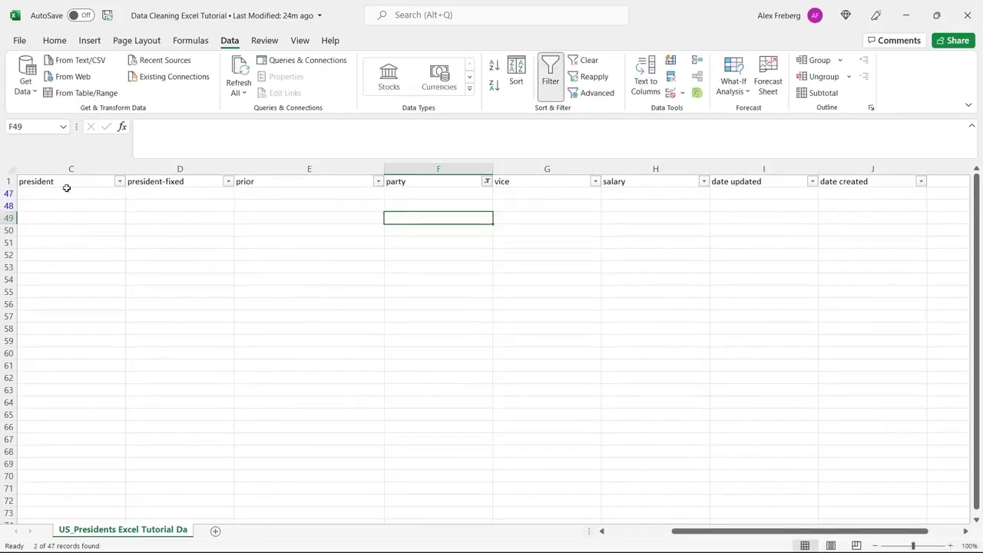
# Step: Remove the blanks filter from the party column so all rows are shown again
pyautogui.click(486, 182)
pyautogui.click(382, 332)
pyautogui.click(422, 450)
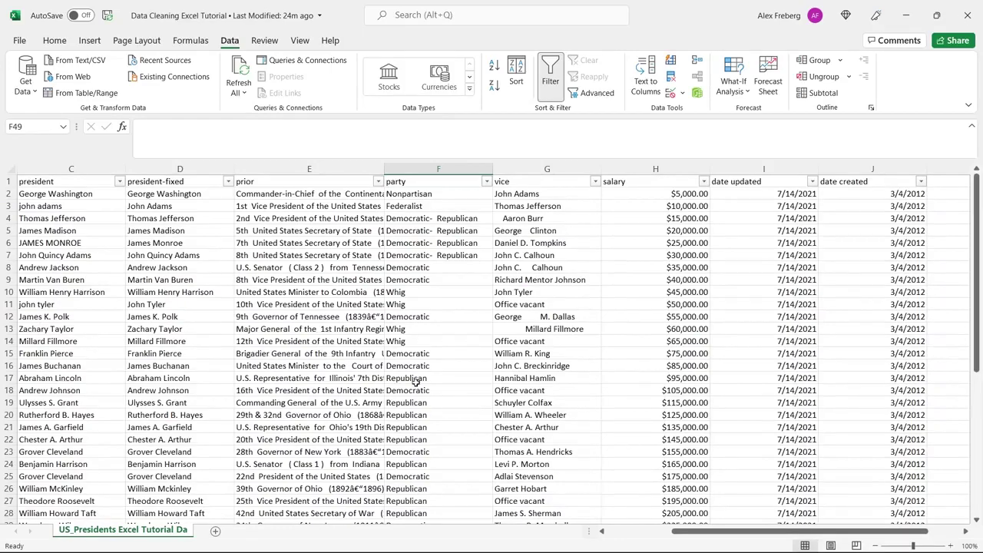
# Step: Examine the empty rows 47 and 48 below the data and the Democratic-Republican entries in party cells F4:F7
pyautogui.scroll(-8, 422, 377)
pyautogui.scroll(-1, 422, 378)
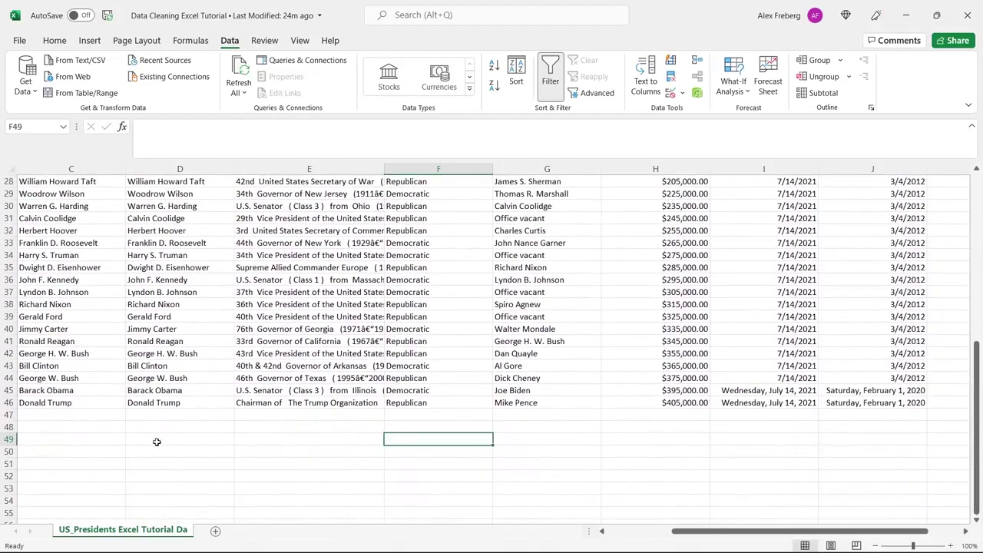
pyautogui.moveTo(99, 412); pyautogui.dragTo(592, 427)
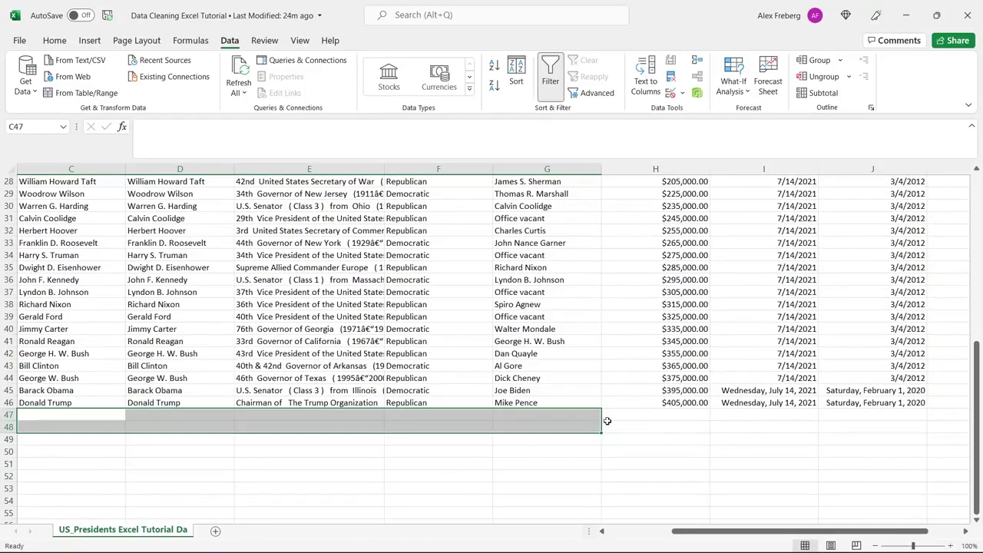
pyautogui.click(633, 421)
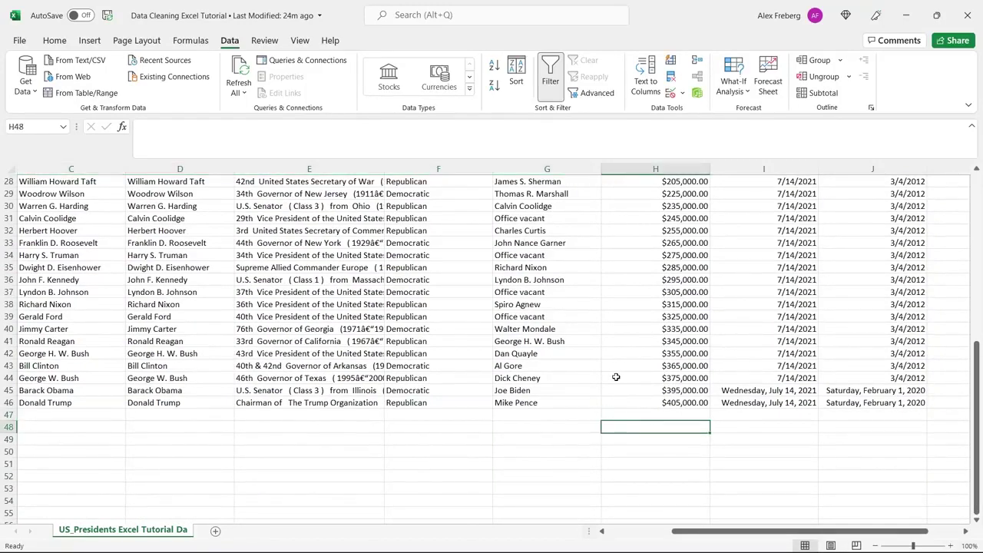
pyautogui.scroll(9, 476, 363)
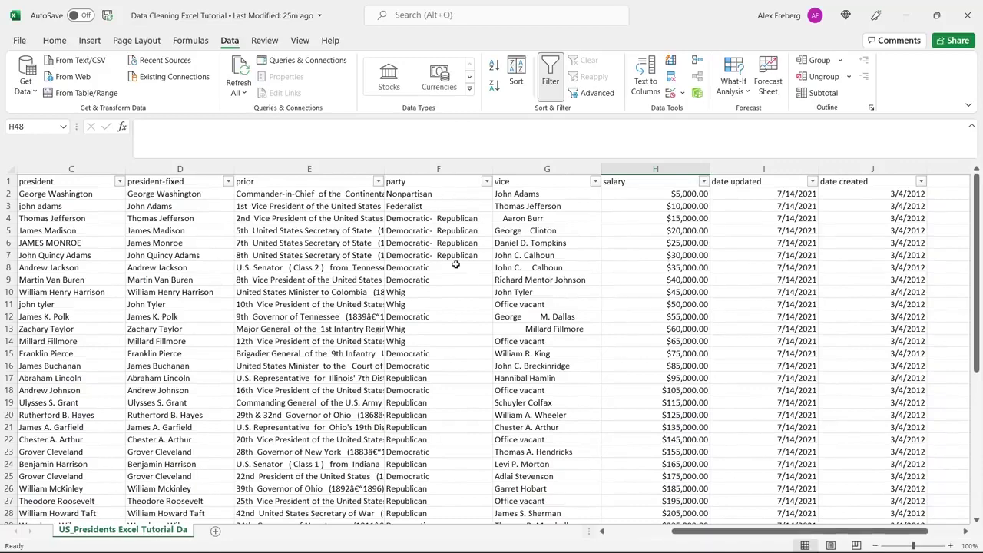
pyautogui.click(456, 218)
pyautogui.moveTo(456, 219); pyautogui.dragTo(459, 256)
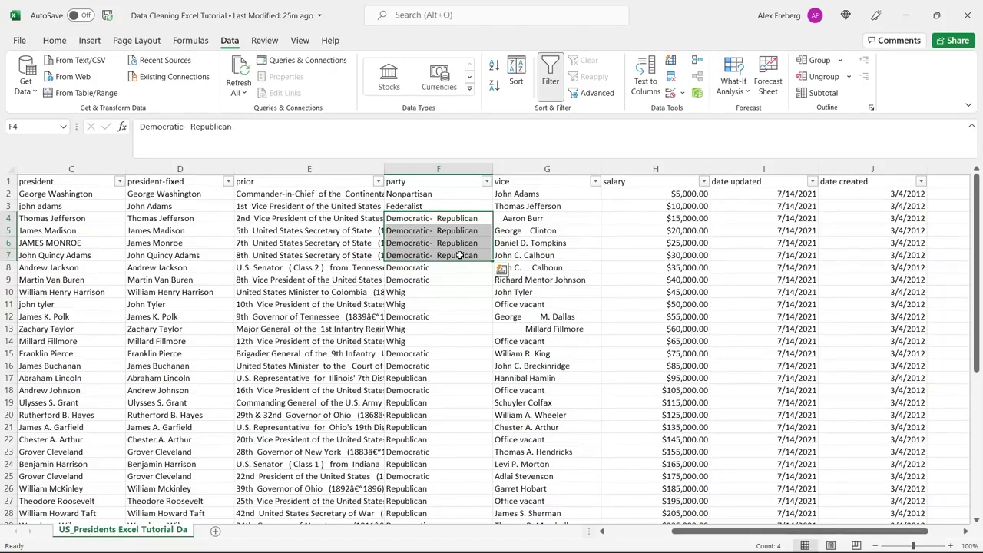
pyautogui.click(589, 233)
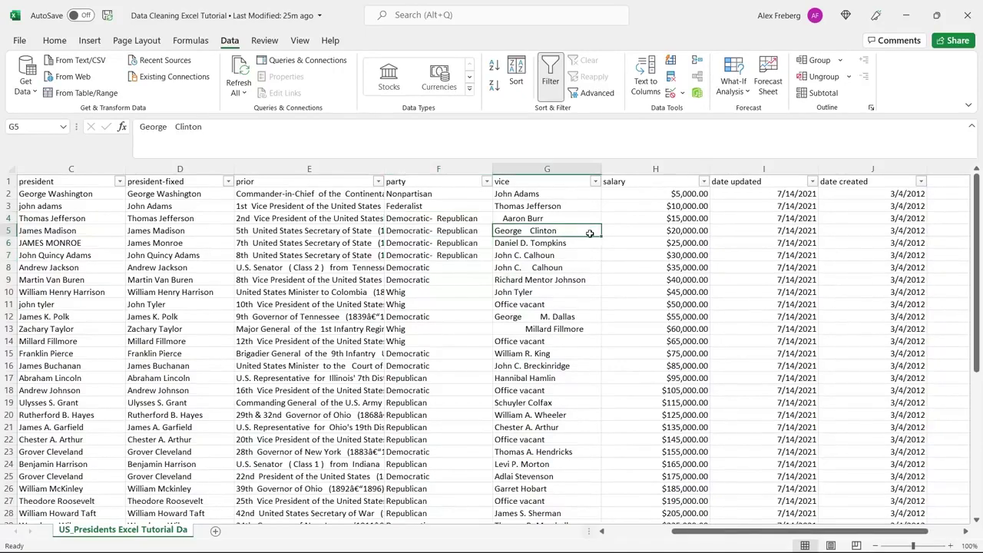
# Step: Insert an empty column between the vice and salary columns
pyautogui.click(649, 169)
pyautogui.rightClick(651, 172)
pyautogui.click(683, 283)
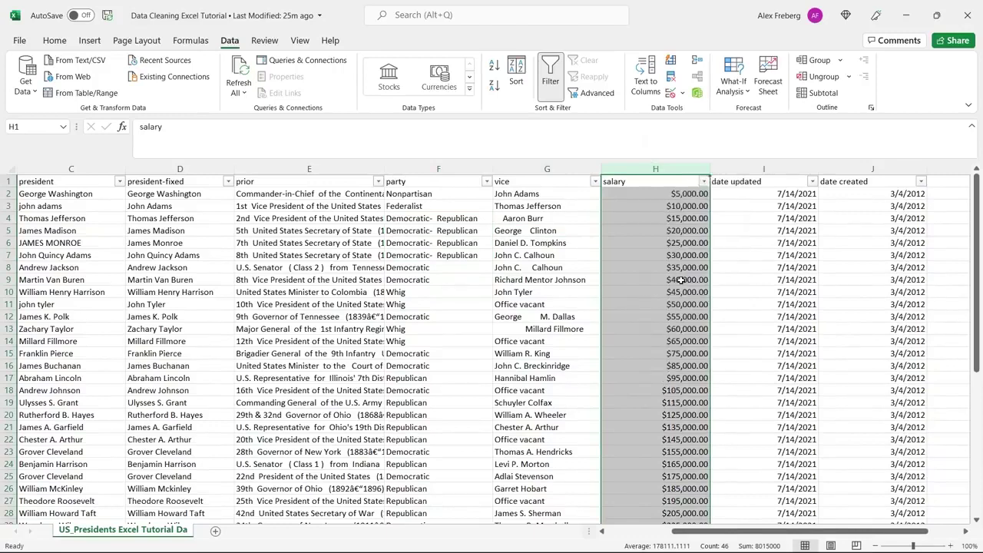
# Step: Enter the formula =TRIM(G2) in cell H2 to strip the extra spaces from the vice president's name
pyautogui.click(616, 195)
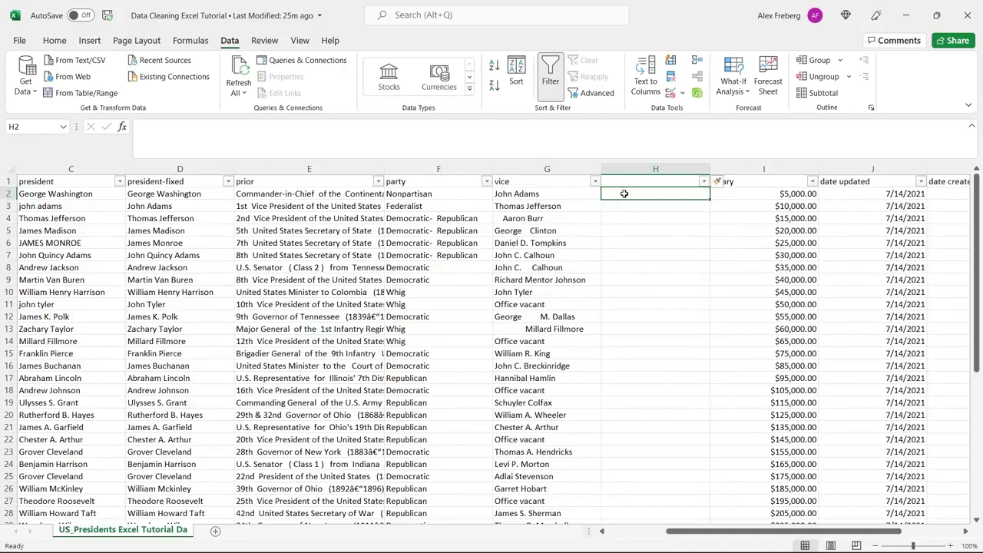
pyautogui.write('=trim')
pyautogui.press('Tab')
pyautogui.click(556, 196)
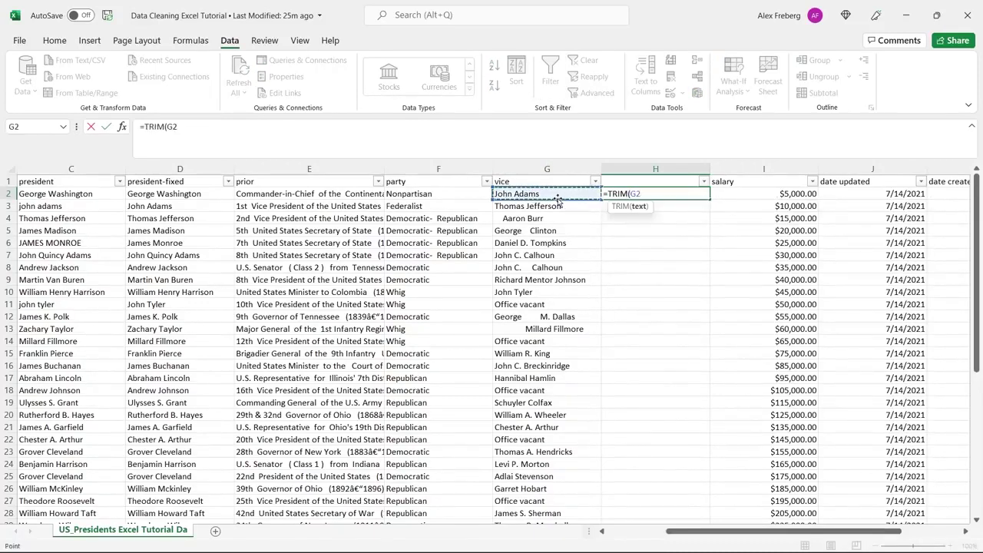
pyautogui.write(')')
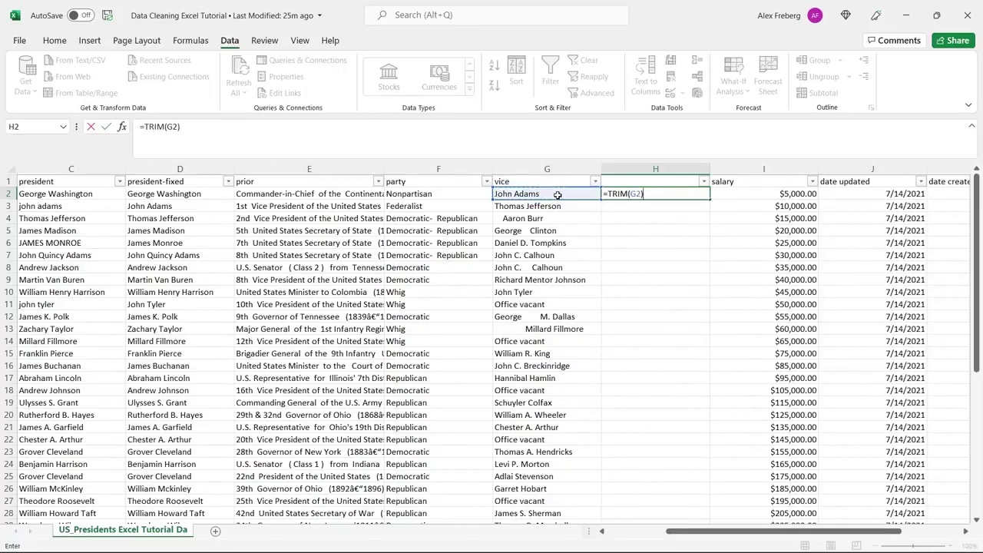
pyautogui.press('Return')
# Step: Fill the TRIM formula from H2 down through all the data rows of column H
pyautogui.click(666, 194)
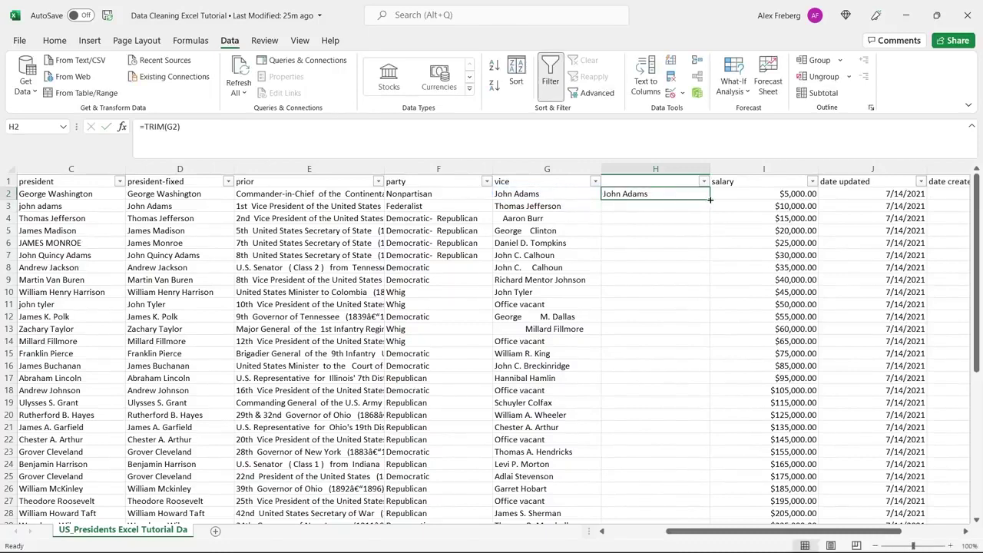
pyautogui.doubleClick(709, 199)
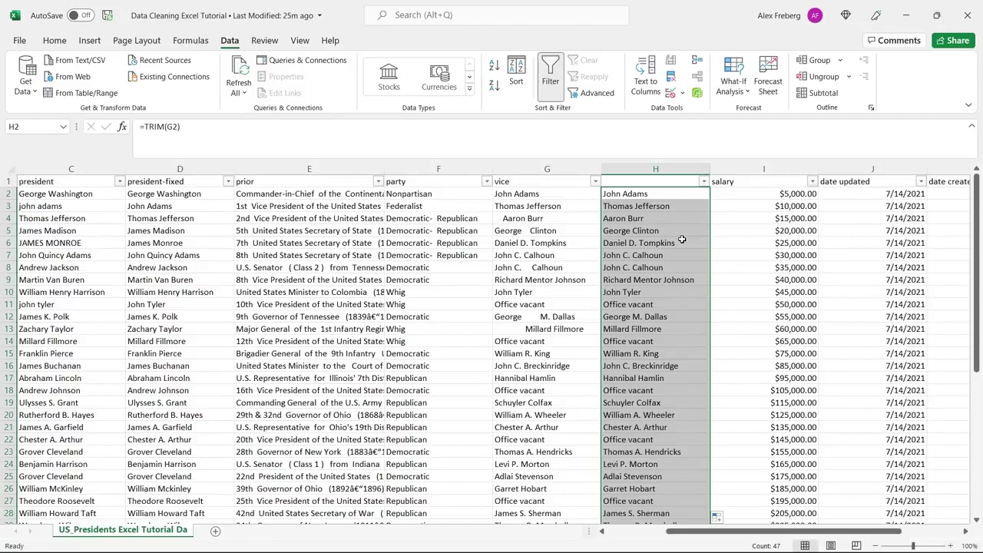
pyautogui.click(682, 241)
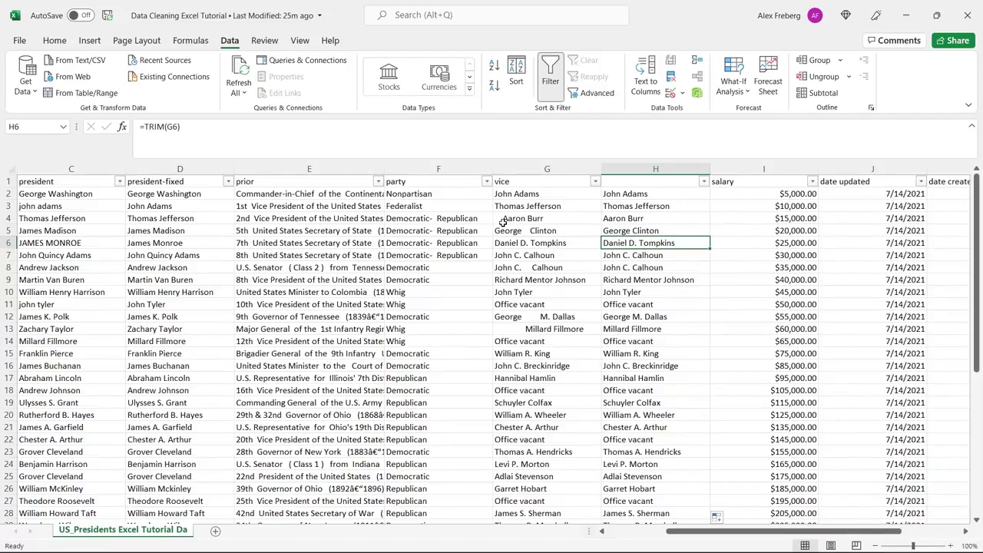
# Step: Inspect vice cells G5, G8 and G7 for extra spaces between and after the names without changing them
pyautogui.click(525, 232)
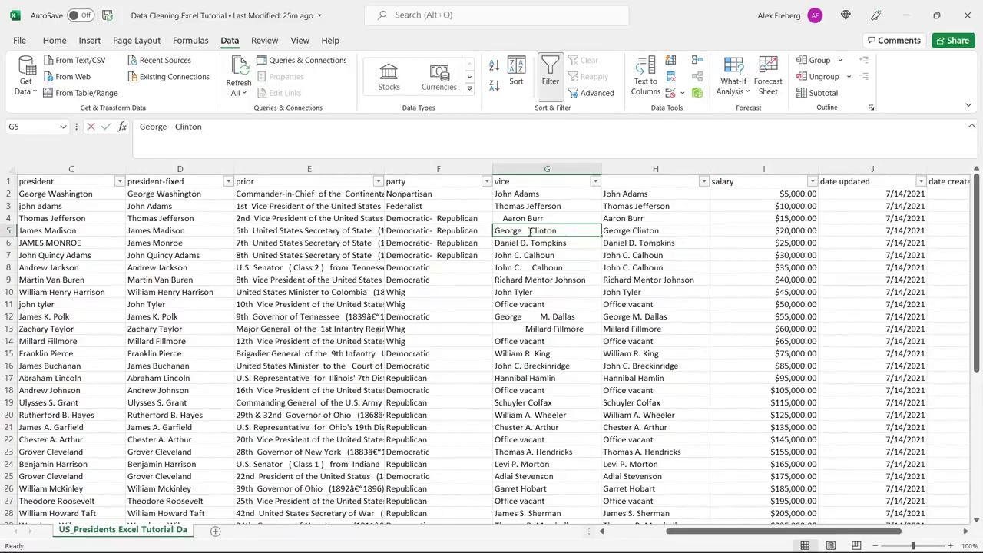
pyautogui.doubleClick(533, 267)
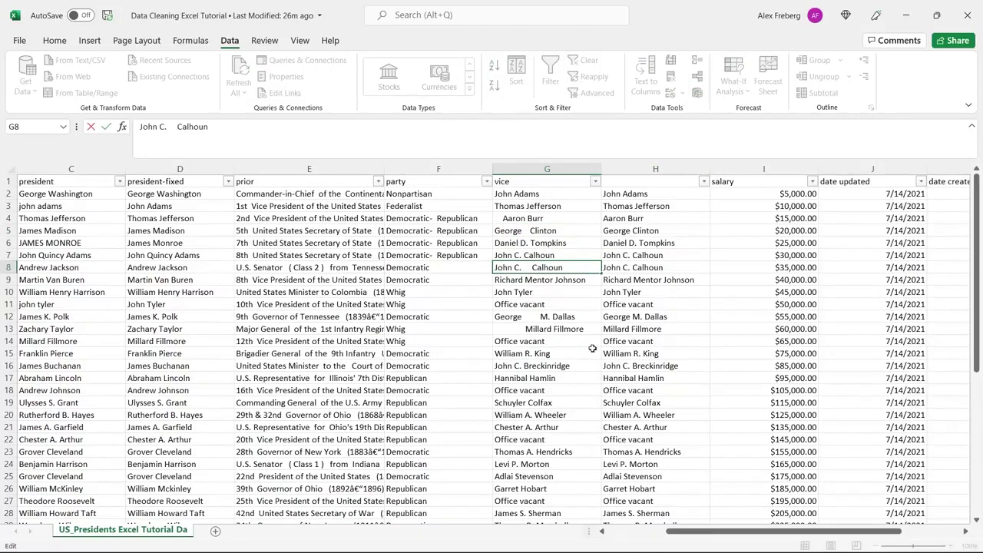
pyautogui.click(560, 309)
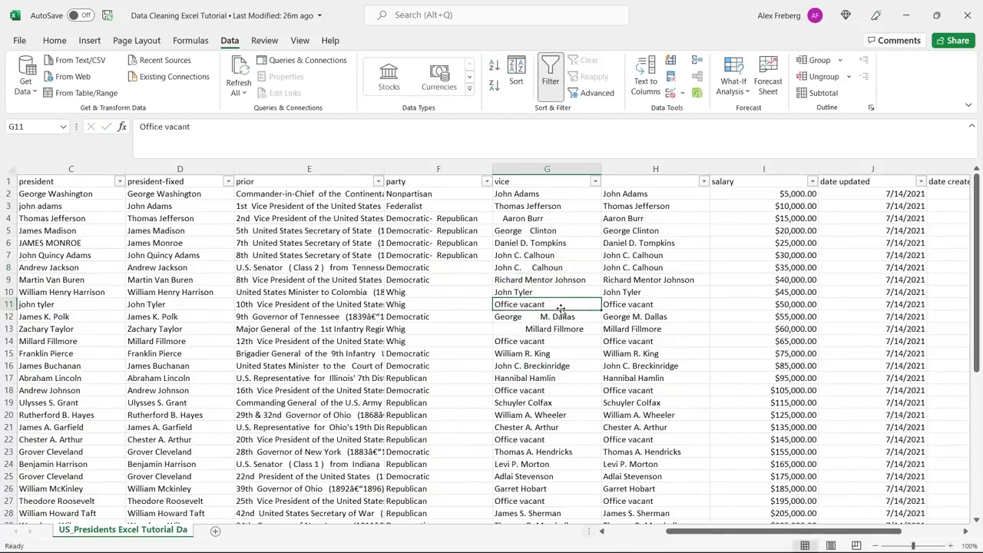
pyautogui.doubleClick(572, 252)
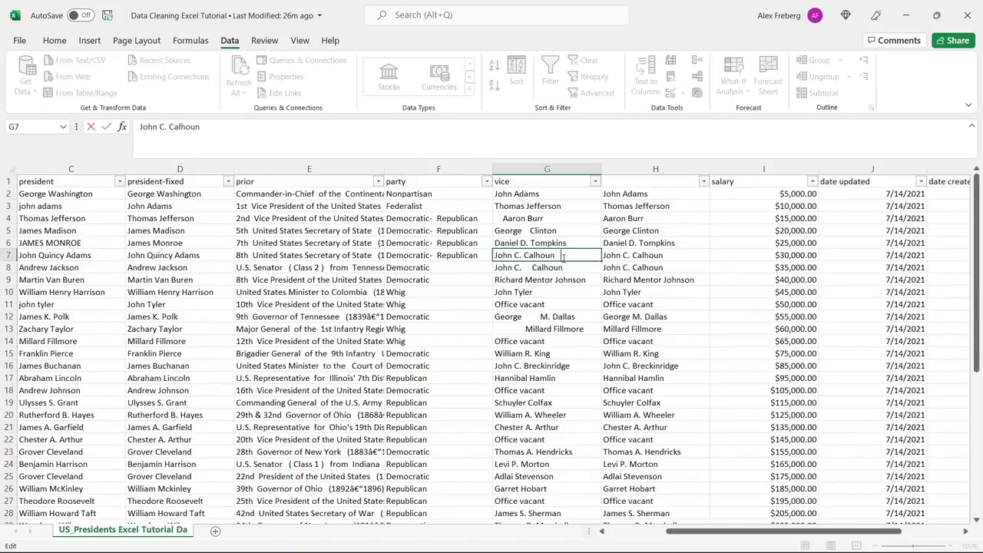
pyautogui.click(559, 303)
pyautogui.click(561, 254)
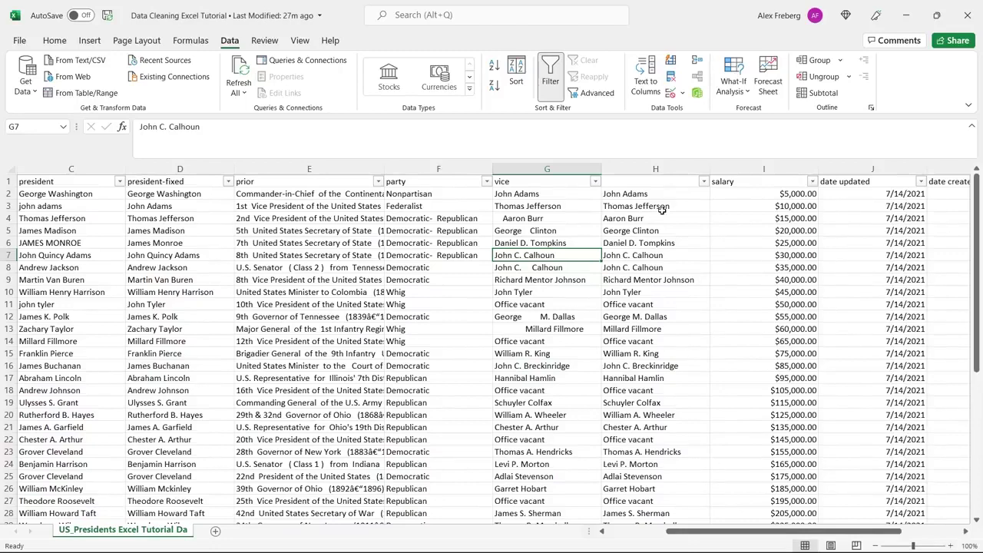
# Step: Enter vice-fixed as the heading of the new column in cell H1
pyautogui.click(653, 183)
pyautogui.write('vi')
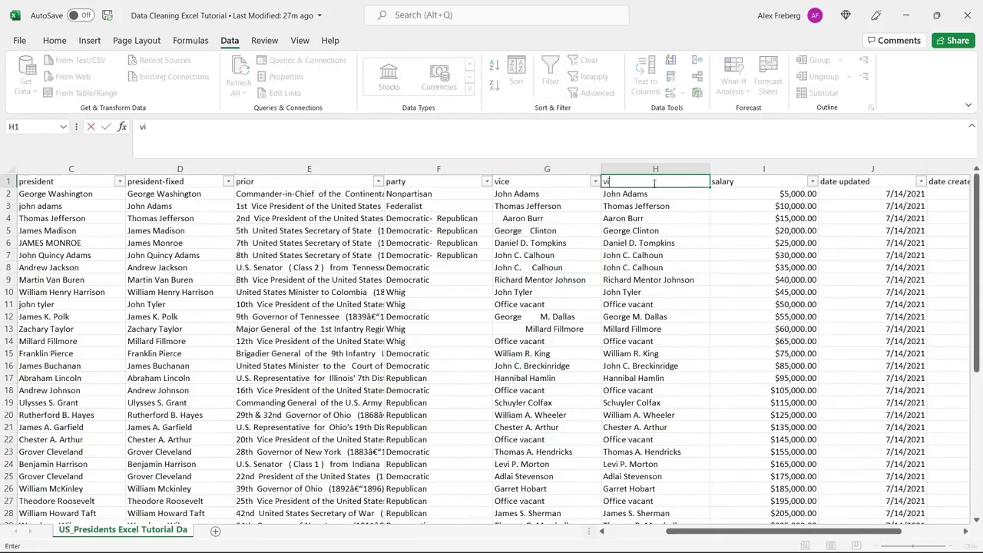
pyautogui.write('ce-fixed')
pyautogui.click(657, 229)
# Step: Change the number format of the whole salary column to Number
pyautogui.moveTo(720, 537); pyautogui.dragTo(796, 519)
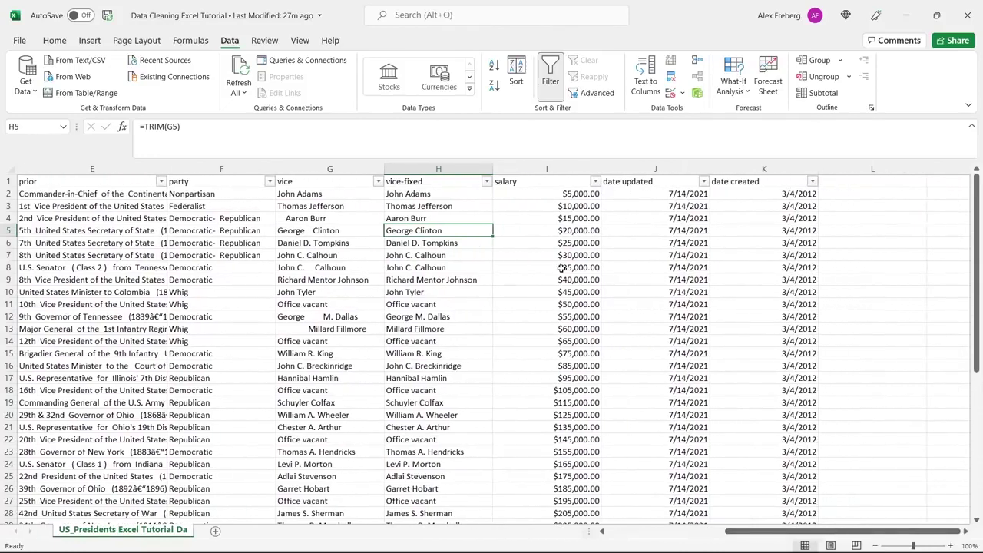
pyautogui.click(852, 211)
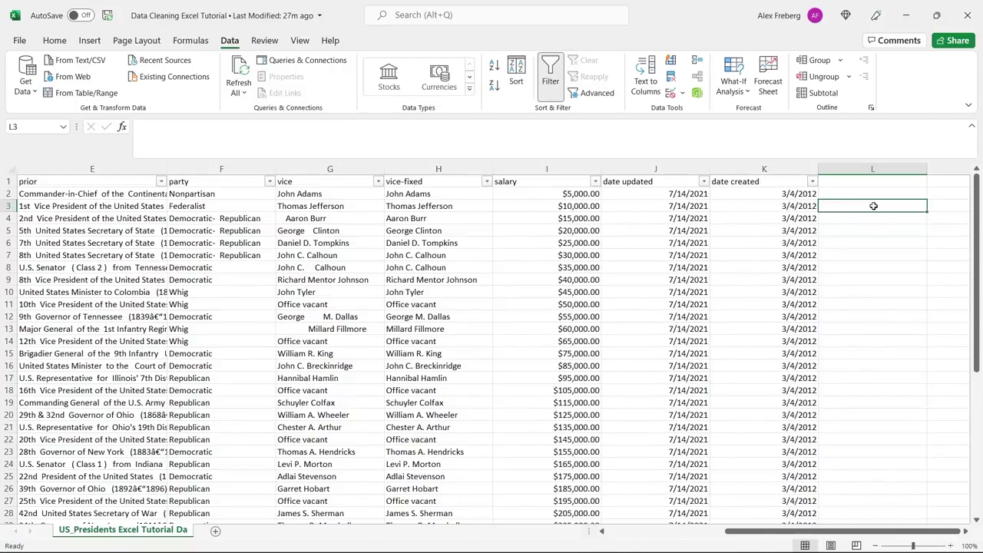
pyautogui.click(547, 168)
pyautogui.click(55, 40)
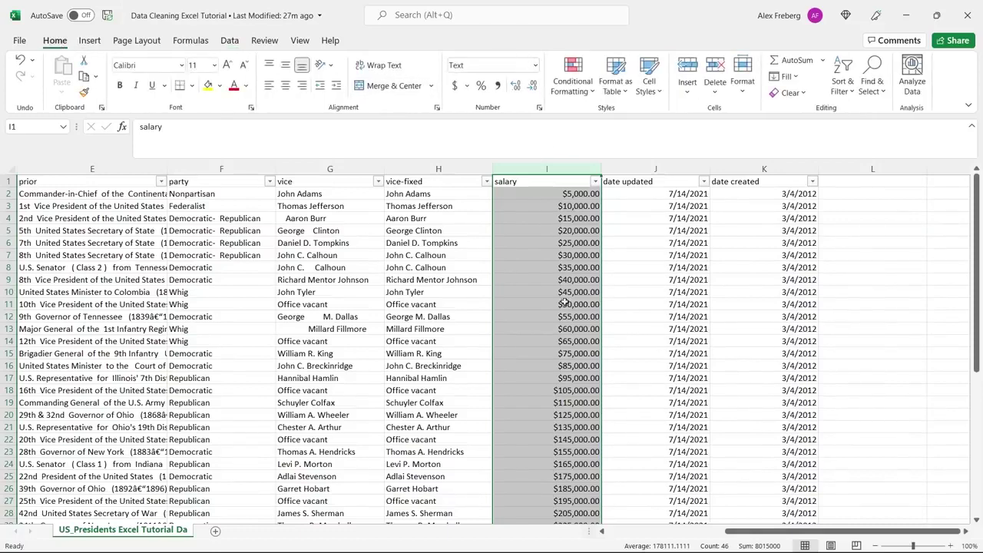
pyautogui.click(555, 203)
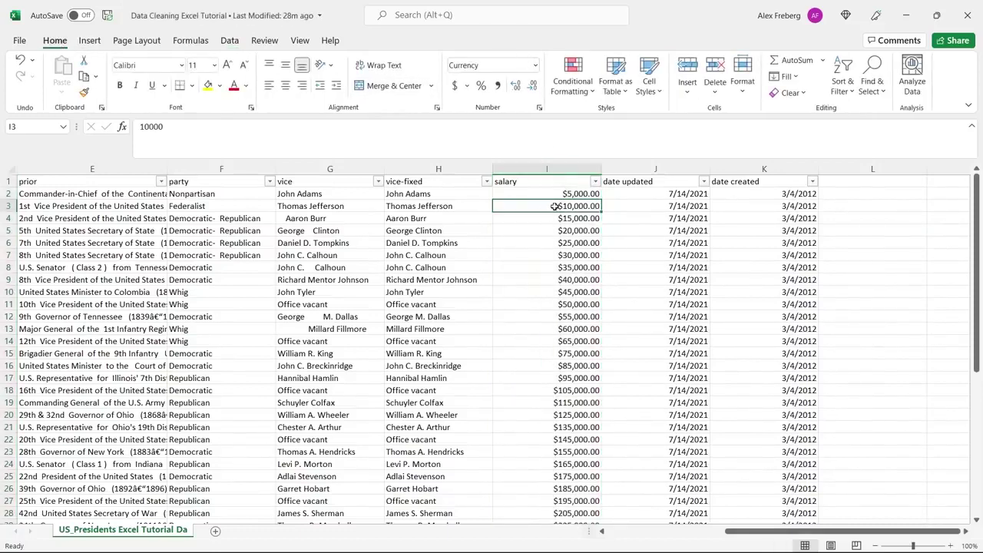
pyautogui.click(557, 170)
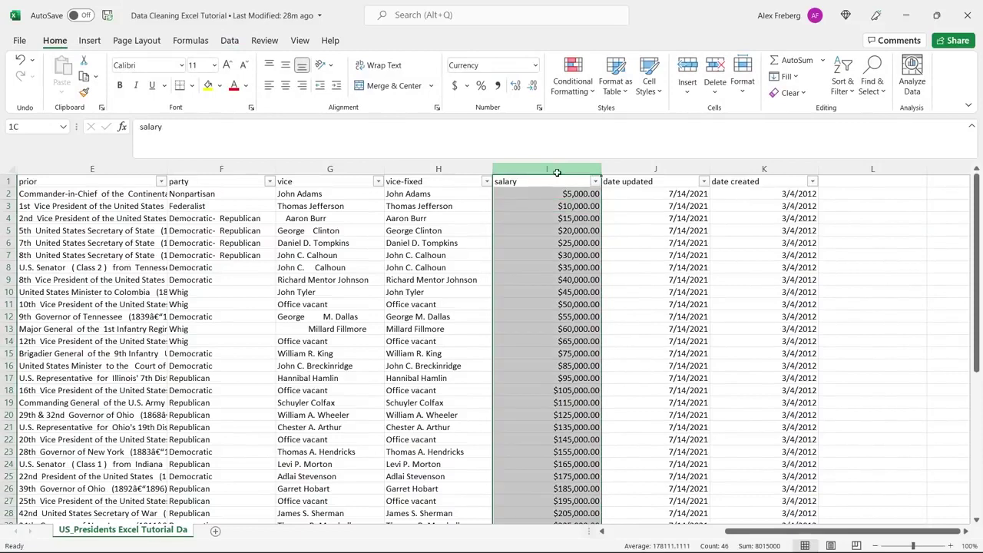
pyautogui.click(535, 65)
pyautogui.click(527, 118)
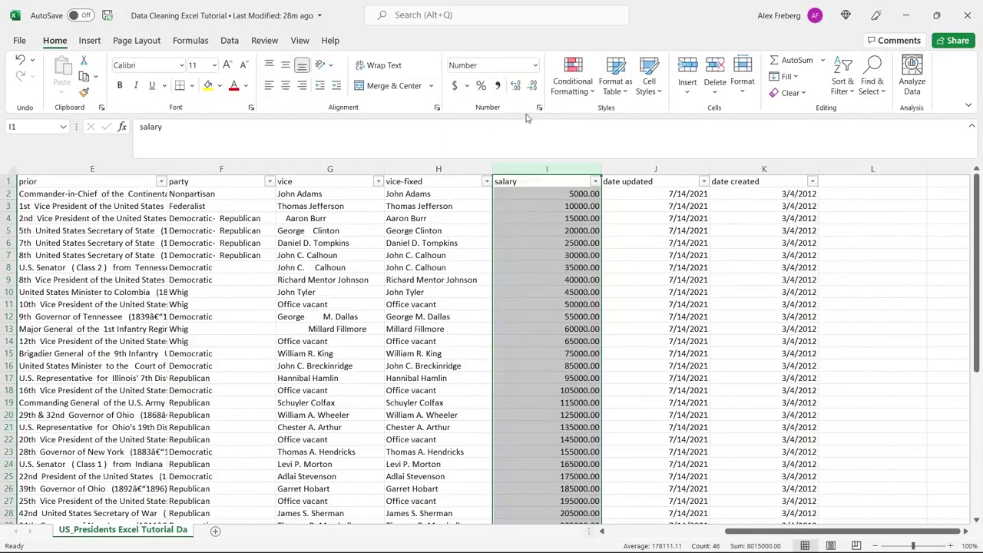
# Step: Reduce the salary column's decimal places to zero so the amounts are whole numbers
pyautogui.click(515, 87)
pyautogui.click(531, 85)
pyautogui.click(532, 85)
pyautogui.click(531, 86)
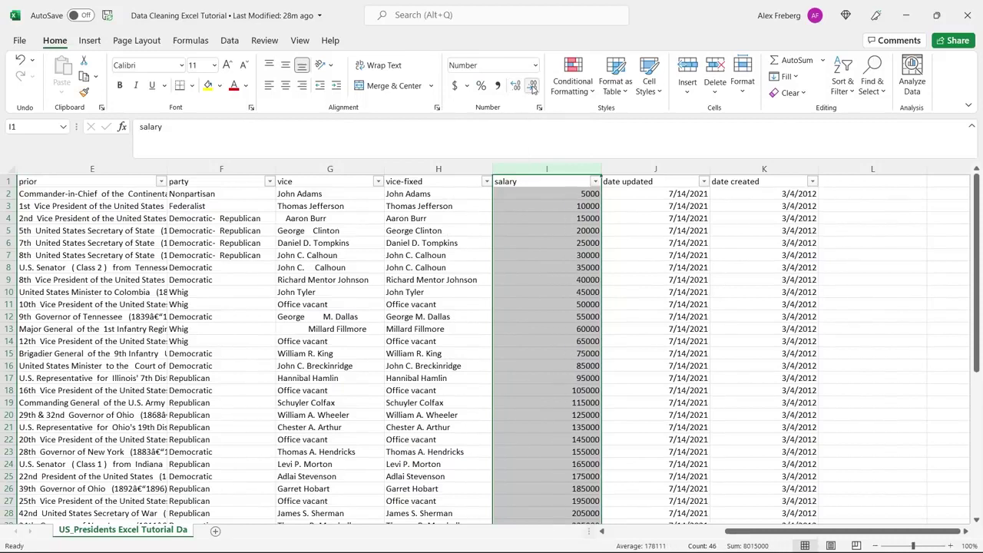
pyautogui.click(856, 215)
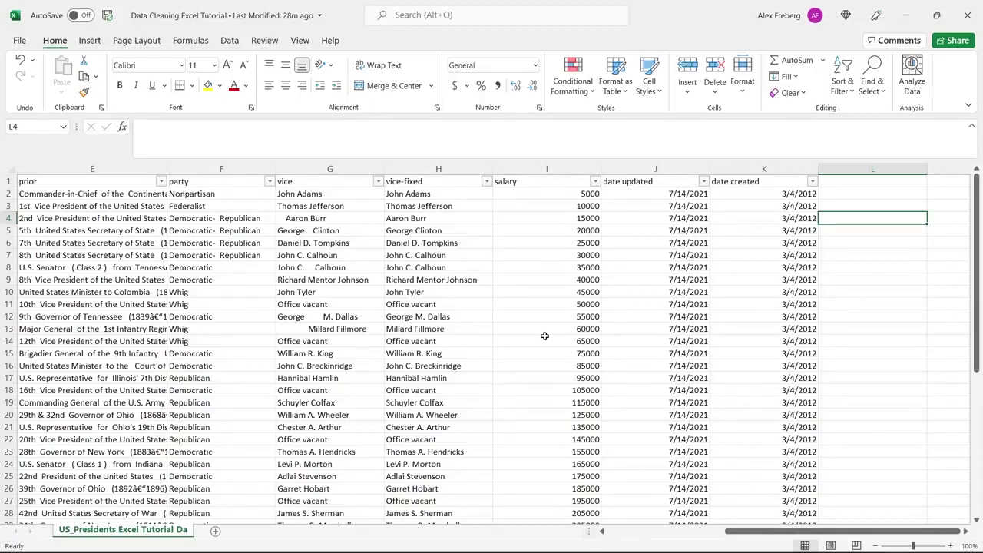
# Step: Examine the date updated and date created columns down to the last rows, checking cells J45 and J43 for differing date formats
pyautogui.scroll(-6, 545, 335)
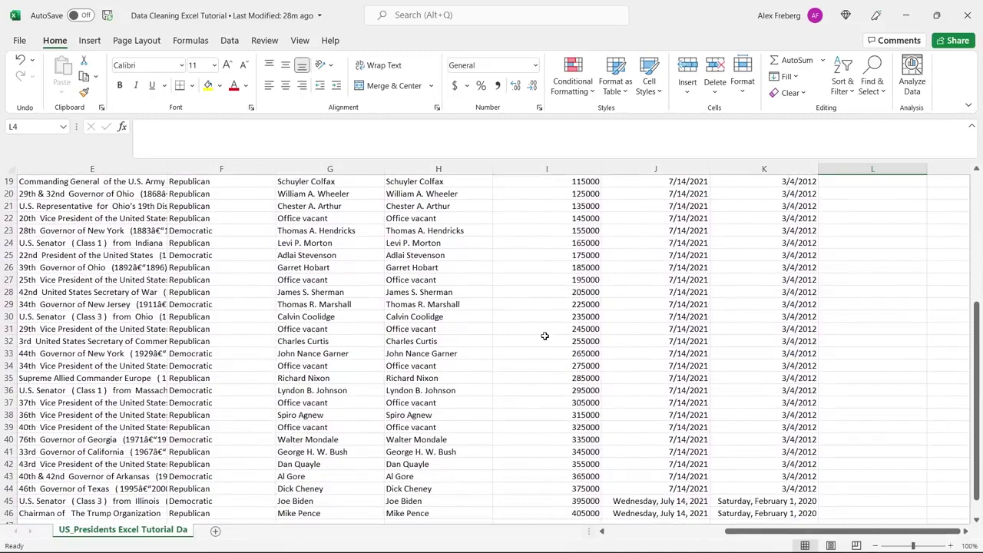
pyautogui.scroll(6, 544, 336)
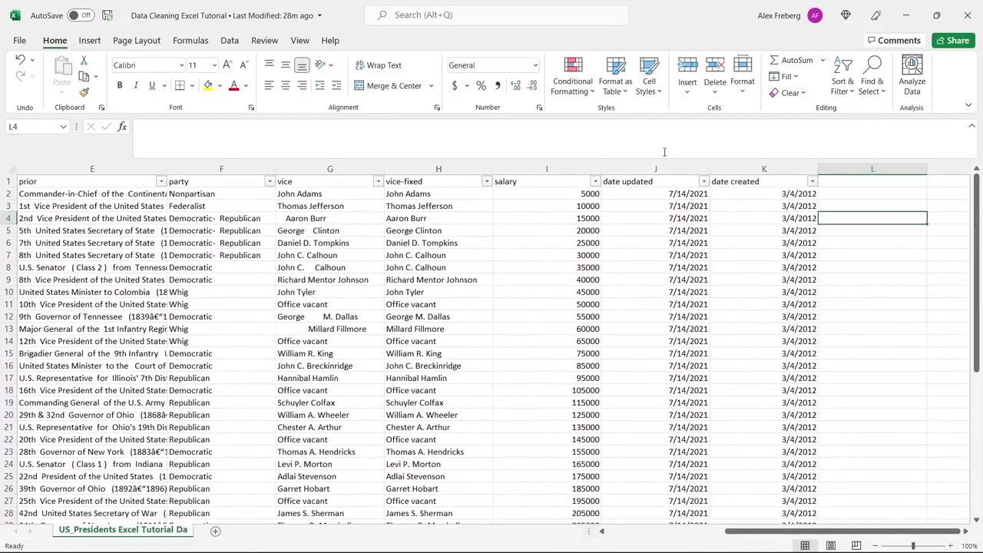
pyautogui.moveTo(772, 532); pyautogui.dragTo(770, 532)
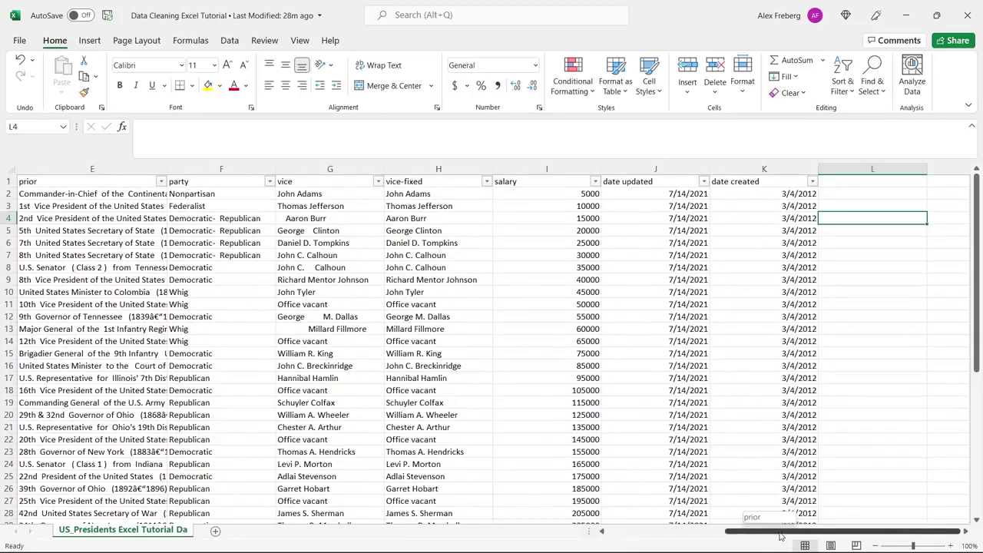
pyautogui.click(966, 531)
pyautogui.click(966, 532)
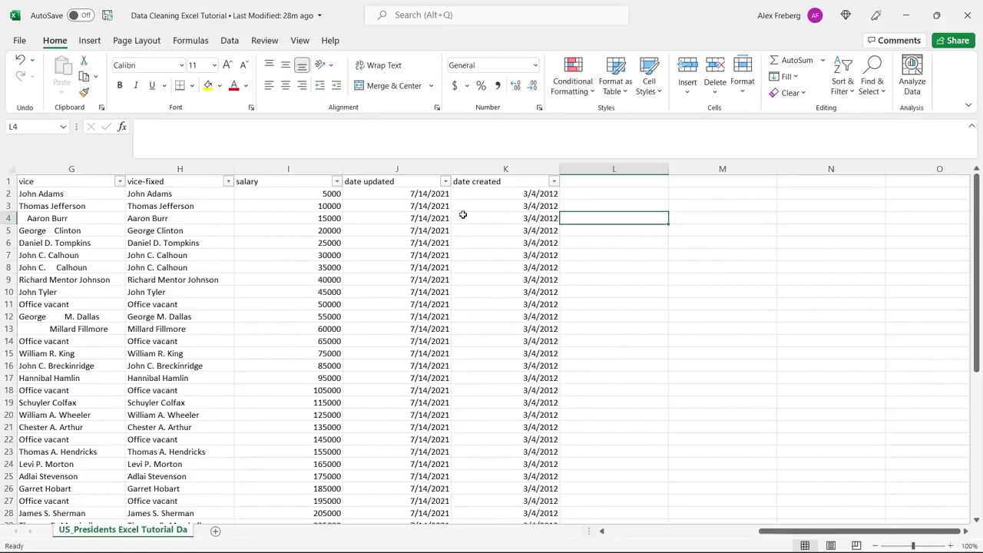
pyautogui.click(396, 206)
pyautogui.scroll(-2, 395, 205)
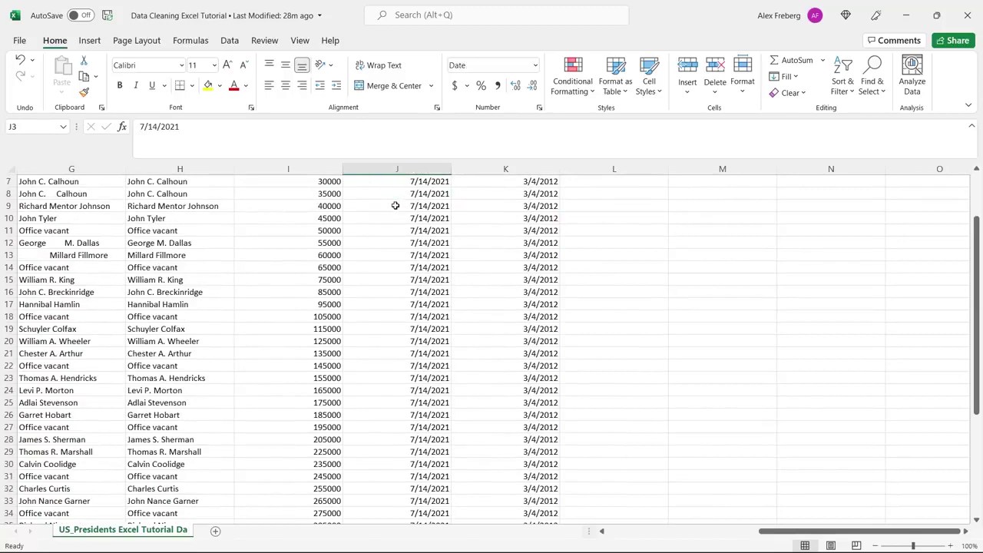
pyautogui.scroll(-6, 496, 355)
pyautogui.scroll(-1, 493, 356)
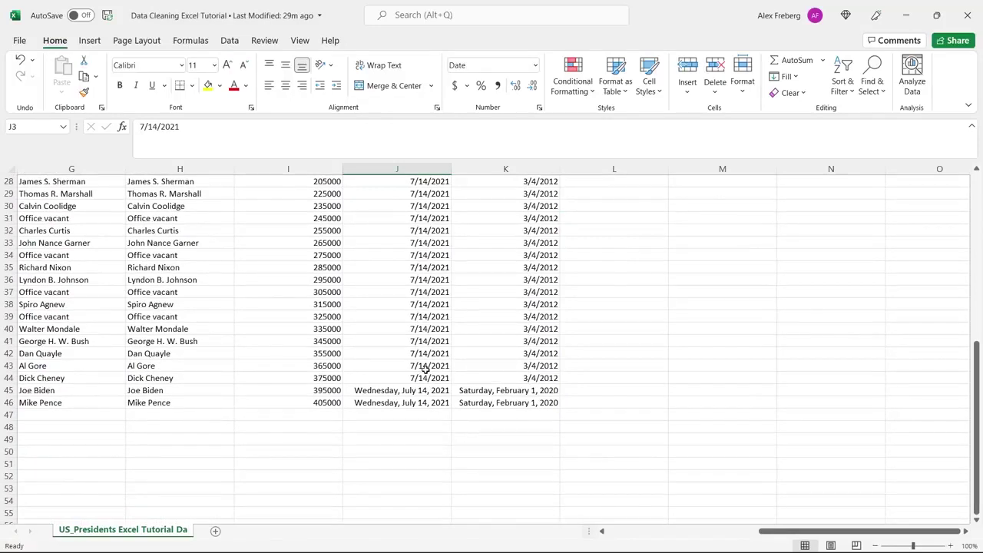
pyautogui.click(429, 392)
pyautogui.click(428, 361)
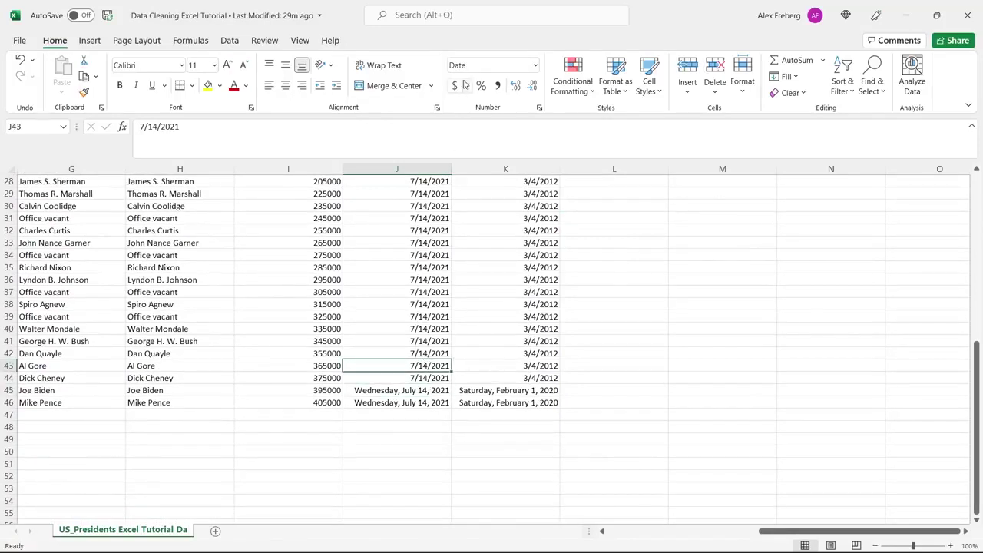
# Step: Compare the dates in cells J45 and K44, and examine the year, month and day entries in the date updated column's filter
pyautogui.click(423, 391)
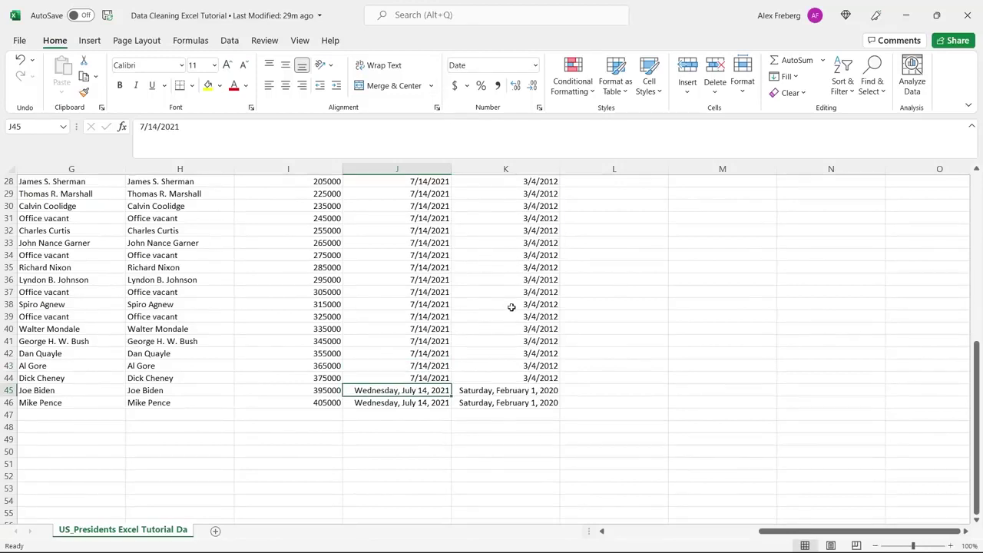
pyautogui.click(488, 377)
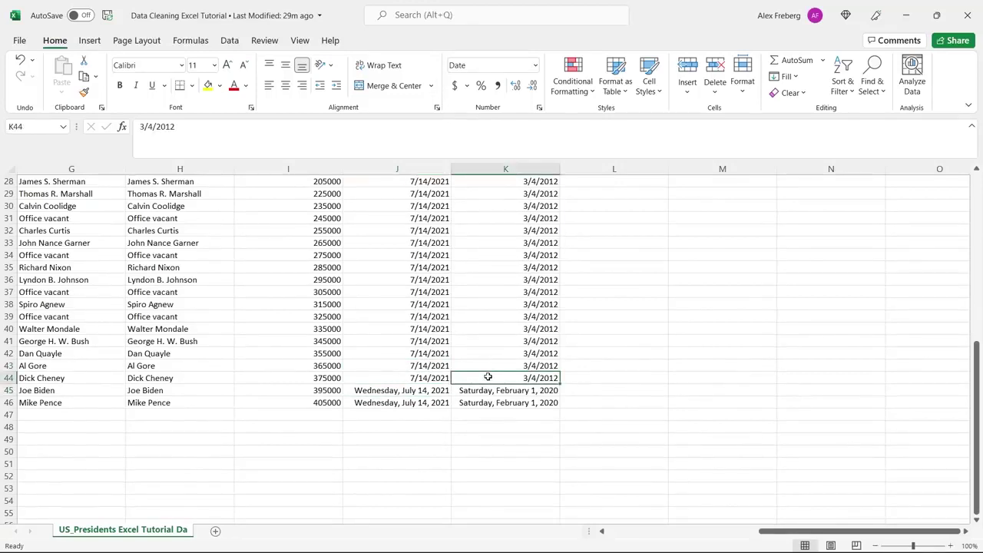
pyautogui.scroll(9, 487, 377)
pyautogui.click(444, 182)
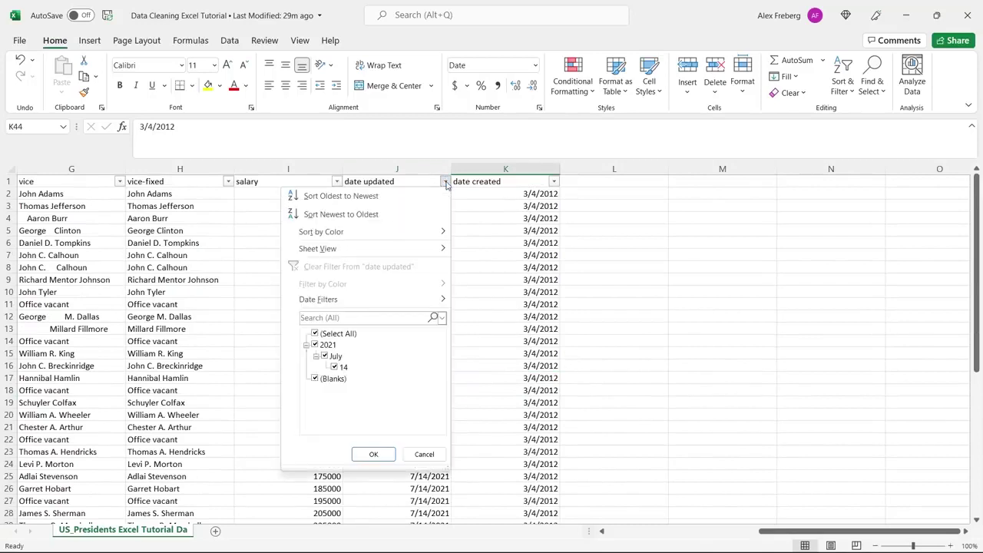
pyautogui.click(316, 357)
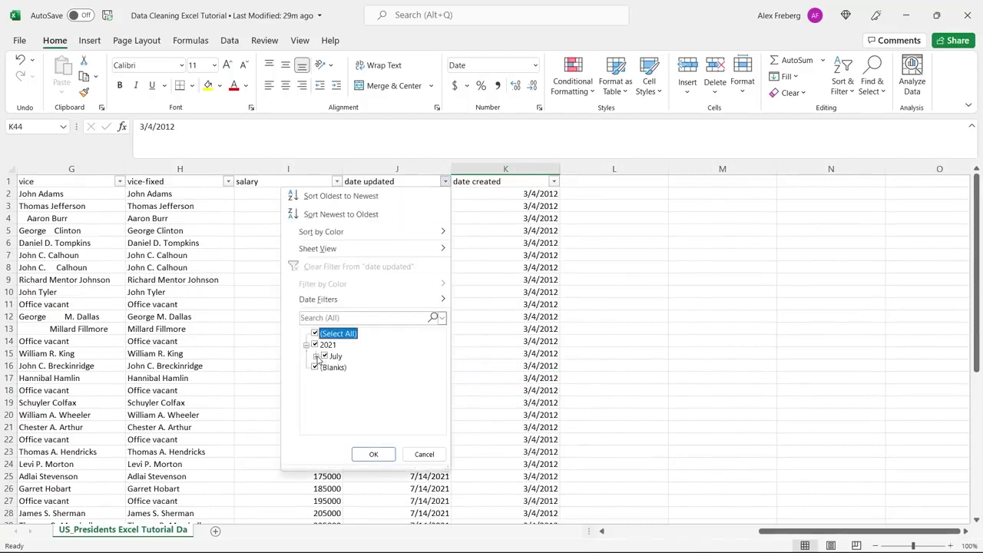
pyautogui.click(306, 345)
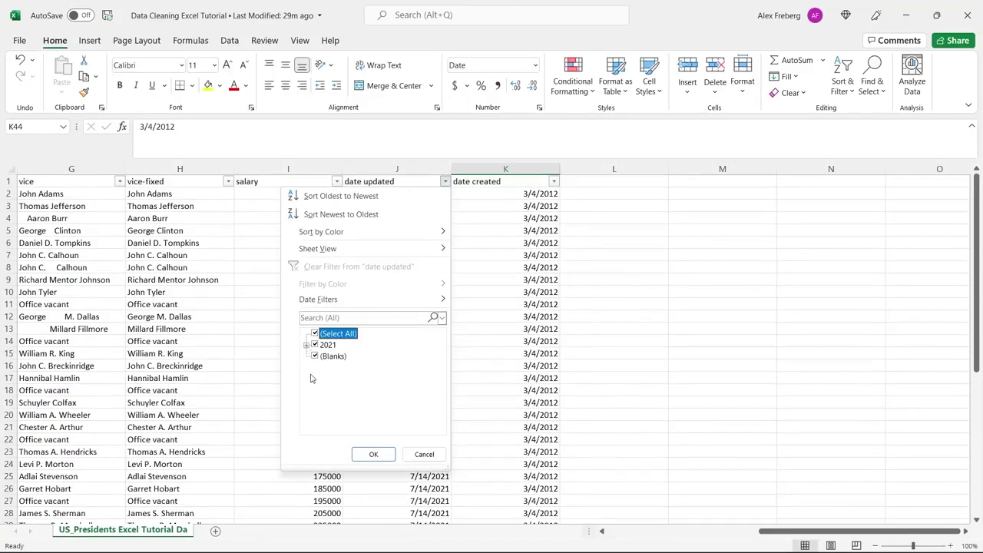
pyautogui.click(306, 345)
pyautogui.click(623, 314)
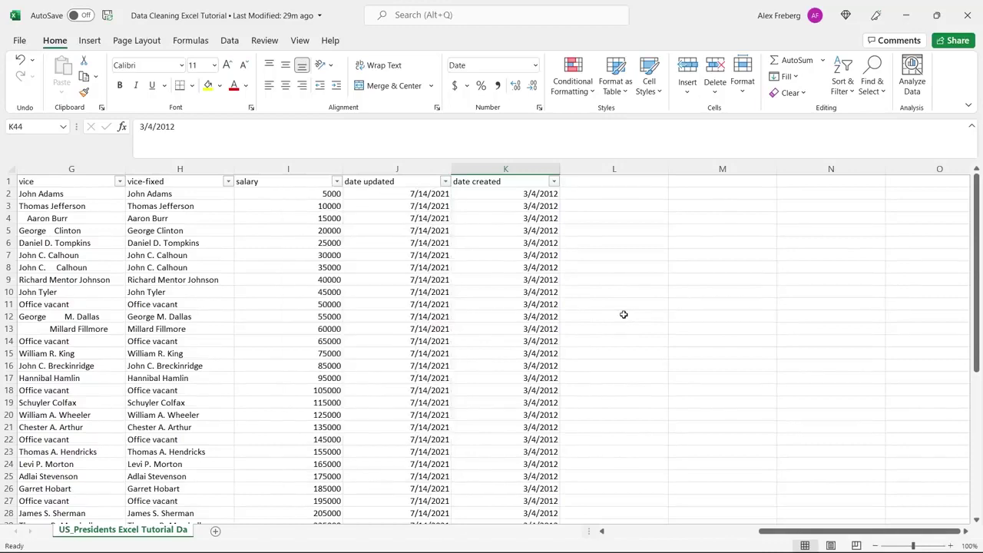
# Step: Compare the underlying date values of cells K45 and K44 in the date created column
pyautogui.scroll(-9, 614, 304)
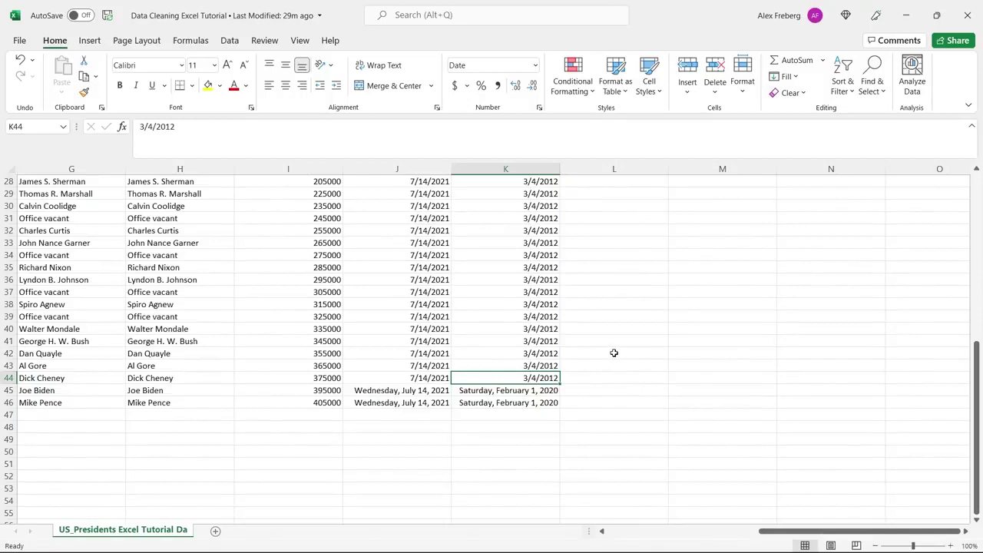
pyautogui.click(513, 390)
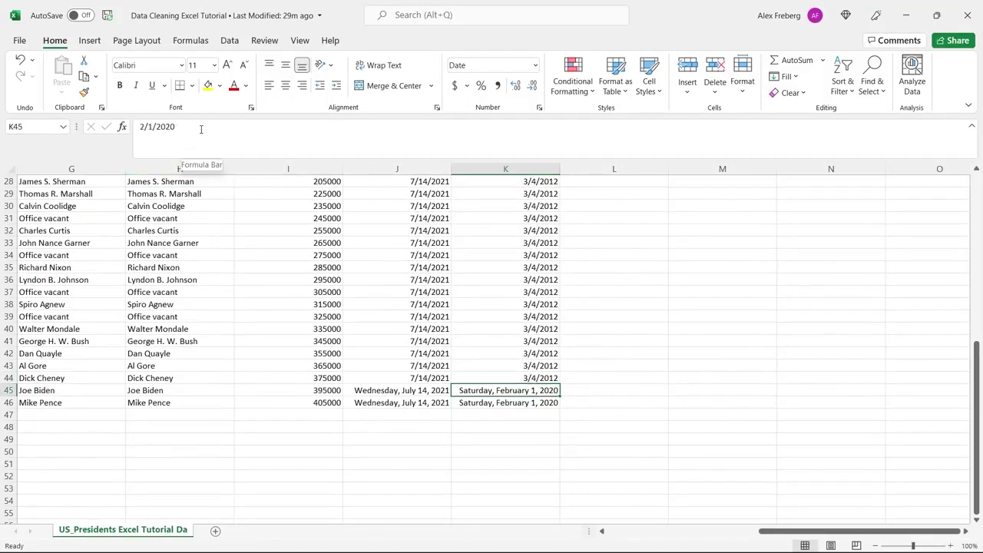
pyautogui.click(526, 377)
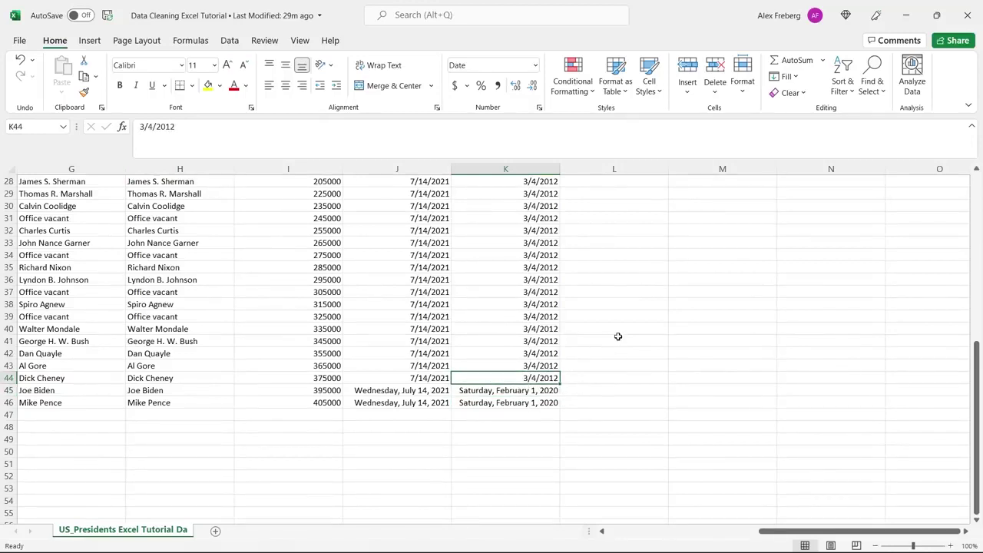
pyautogui.scroll(9, 614, 325)
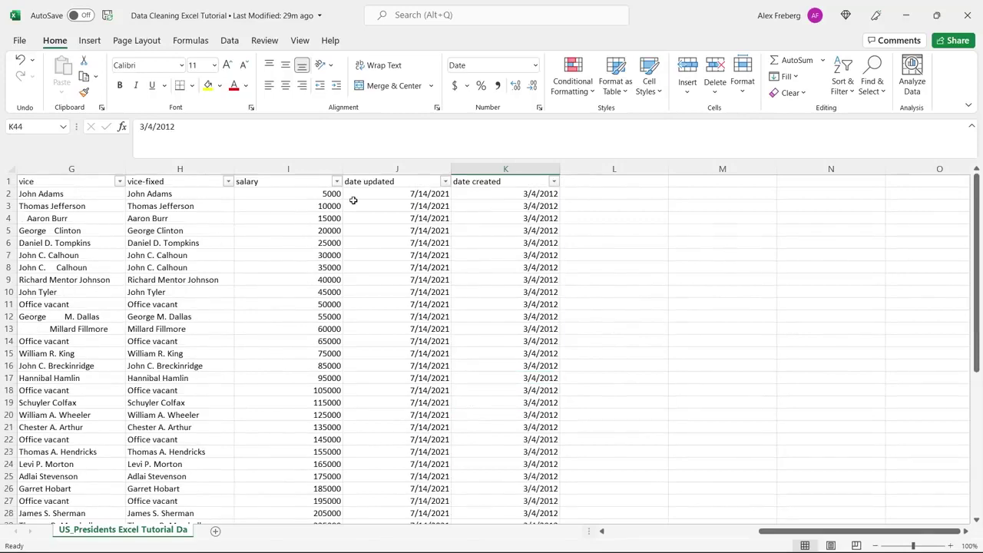
# Step: Check the distinct values listed in the party column's filter without applying any change
pyautogui.hscroll(-3, 120, 212)
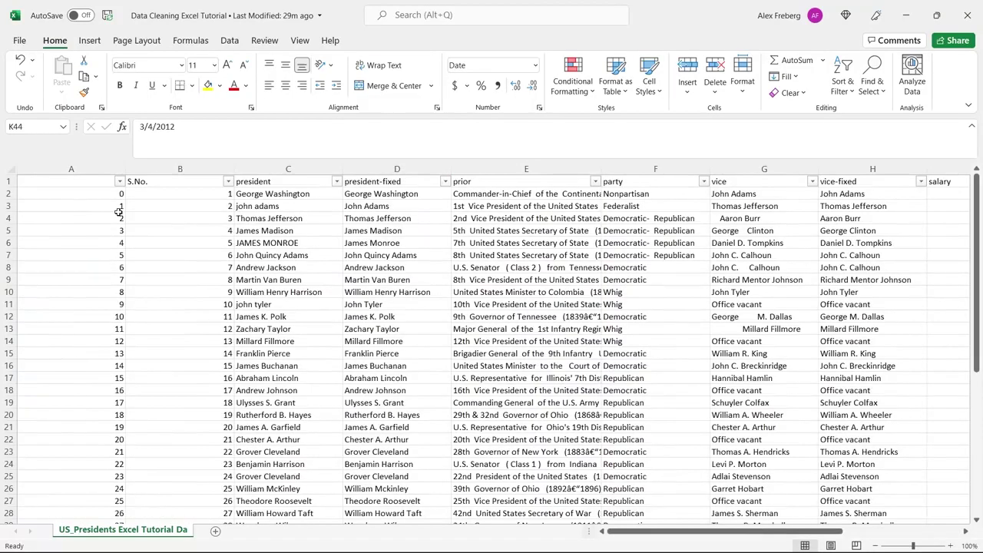
pyautogui.click(700, 187)
pyautogui.click(703, 182)
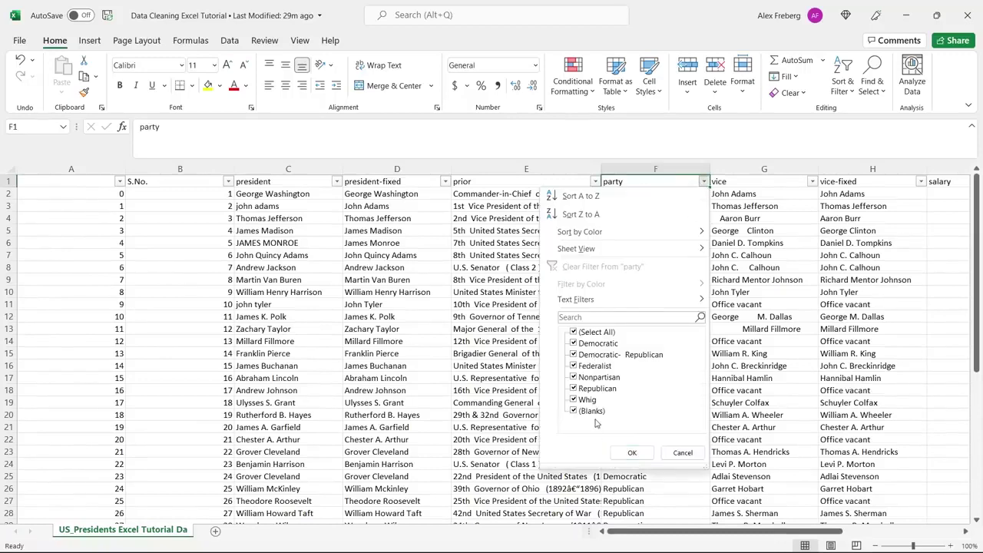
pyautogui.click(682, 453)
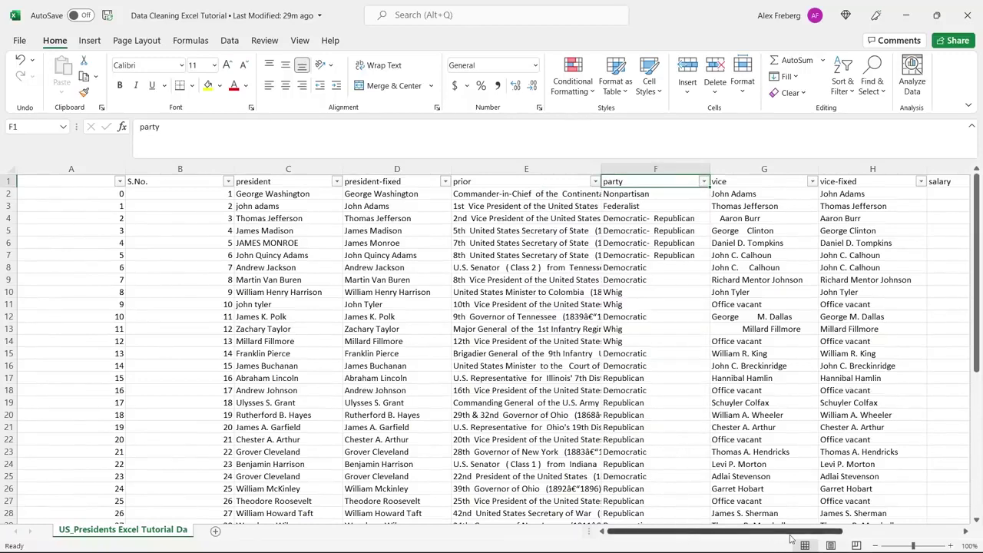
# Step: Change the number format of the last date created cell, K46, to General
pyautogui.click(967, 532)
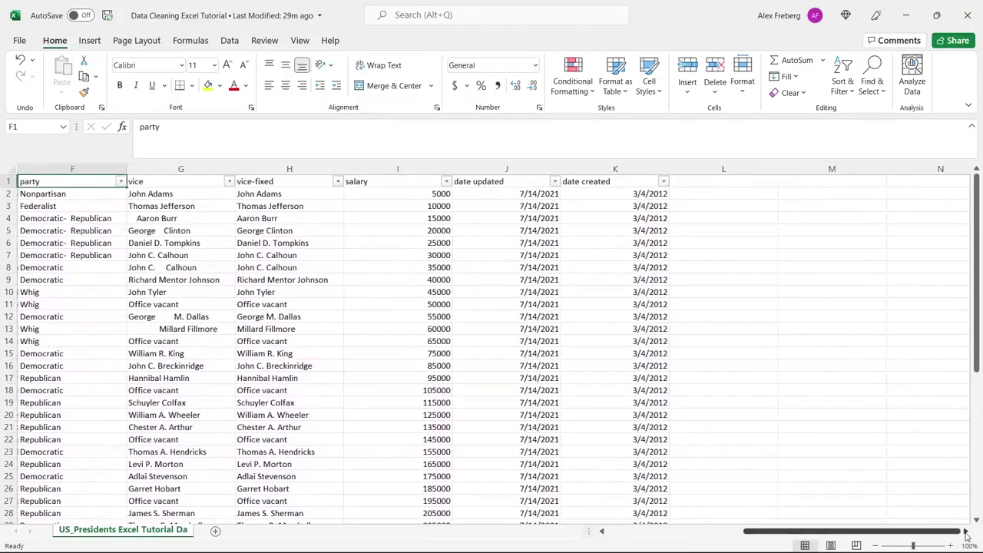
pyautogui.scroll(-3, 705, 285)
pyautogui.scroll(-3, 705, 285)
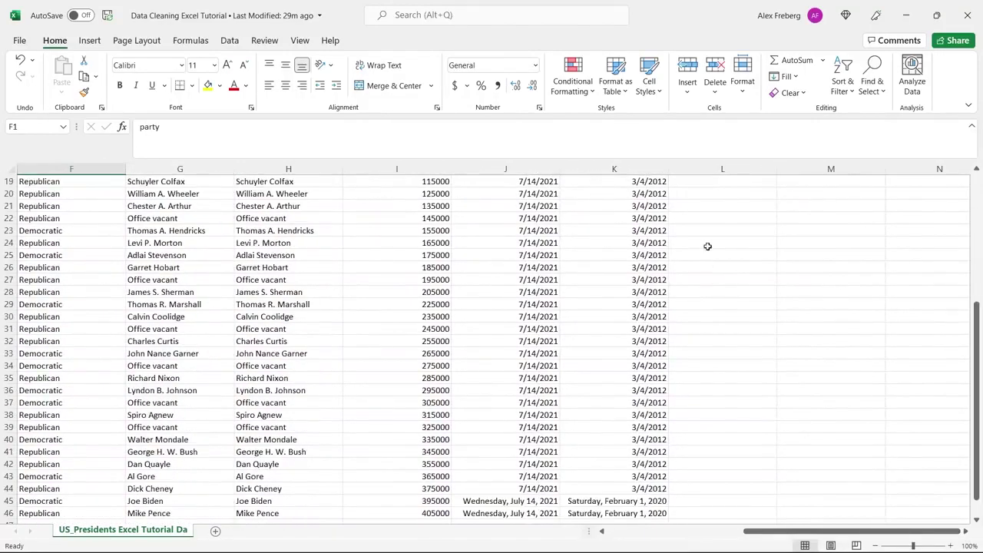
pyautogui.click(645, 512)
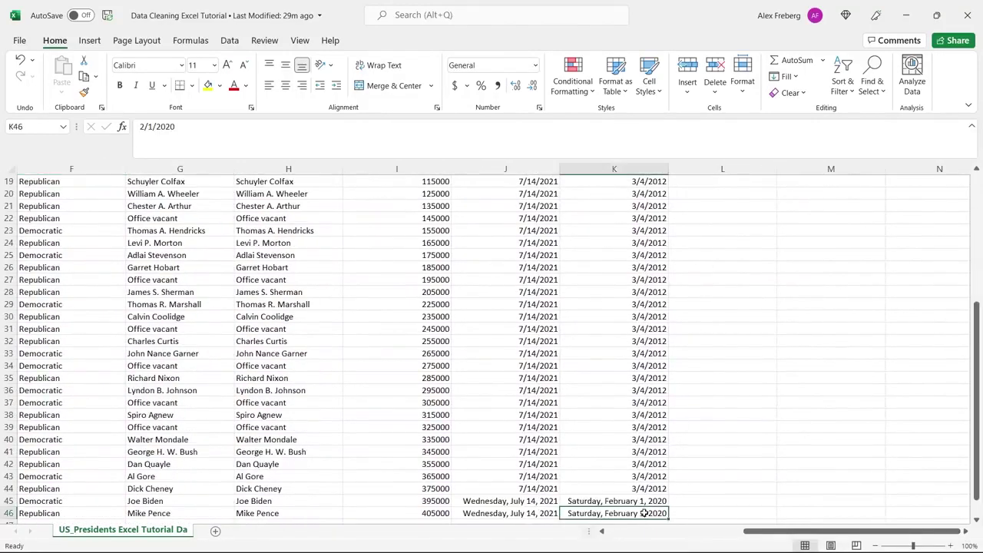
pyautogui.click(535, 65)
pyautogui.click(530, 87)
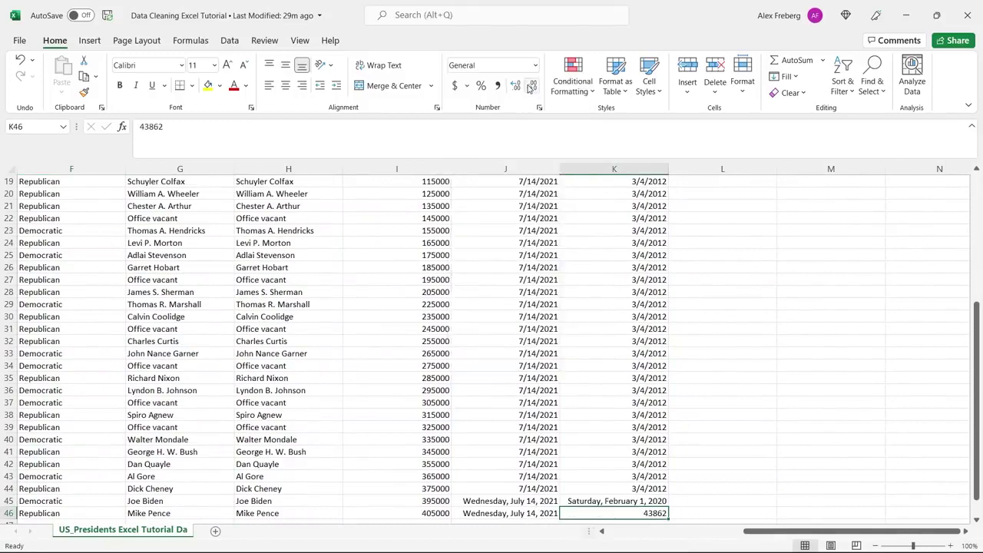
# Step: Check how the date created column's filter groups its entries, leaving the filter unchanged
pyautogui.click(682, 464)
pyautogui.scroll(5, 645, 245)
pyautogui.scroll(1, 649, 238)
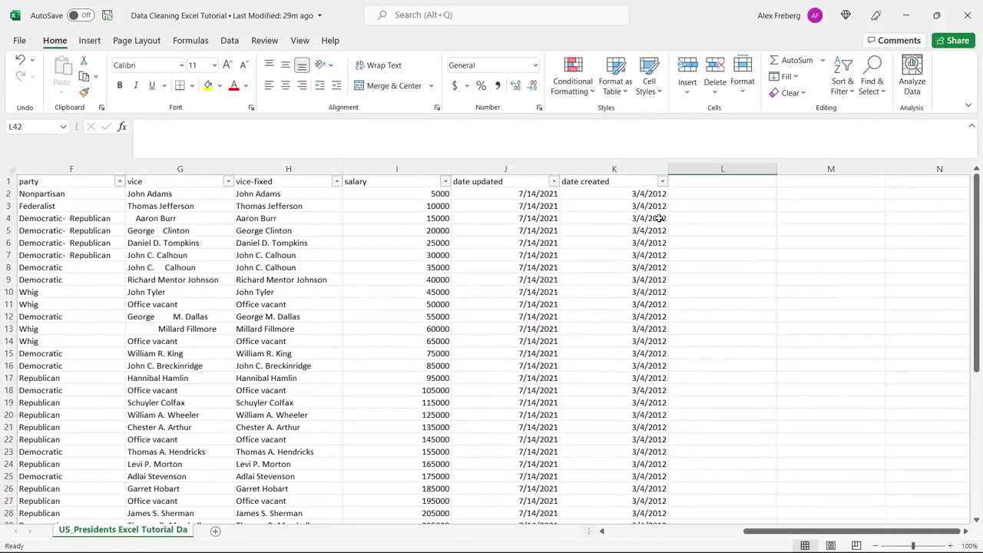
pyautogui.click(662, 181)
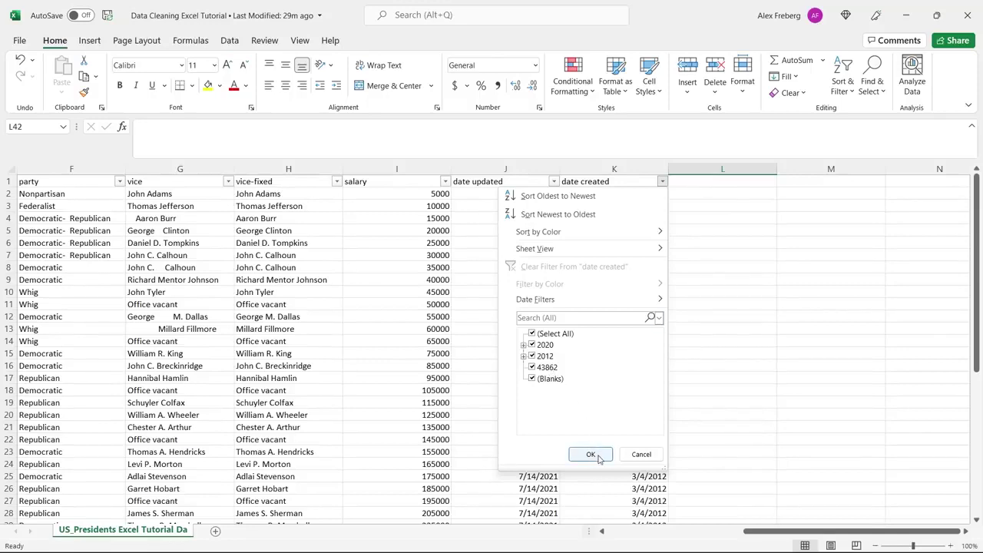
pyautogui.click(639, 454)
# Step: Undo the General format on cell K46
pyautogui.scroll(-6, 726, 390)
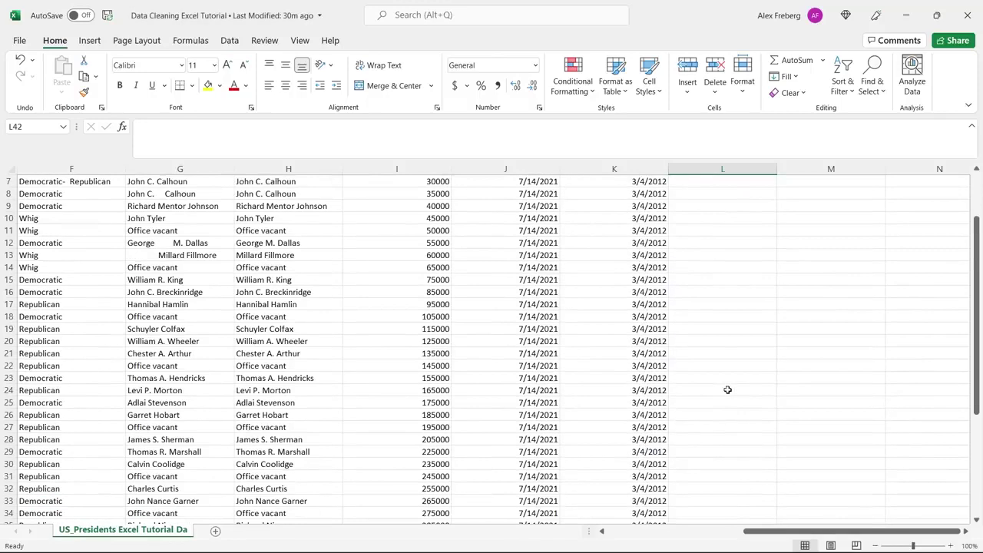
pyautogui.hotkey('ctrl', 'End')
pyautogui.click(728, 390)
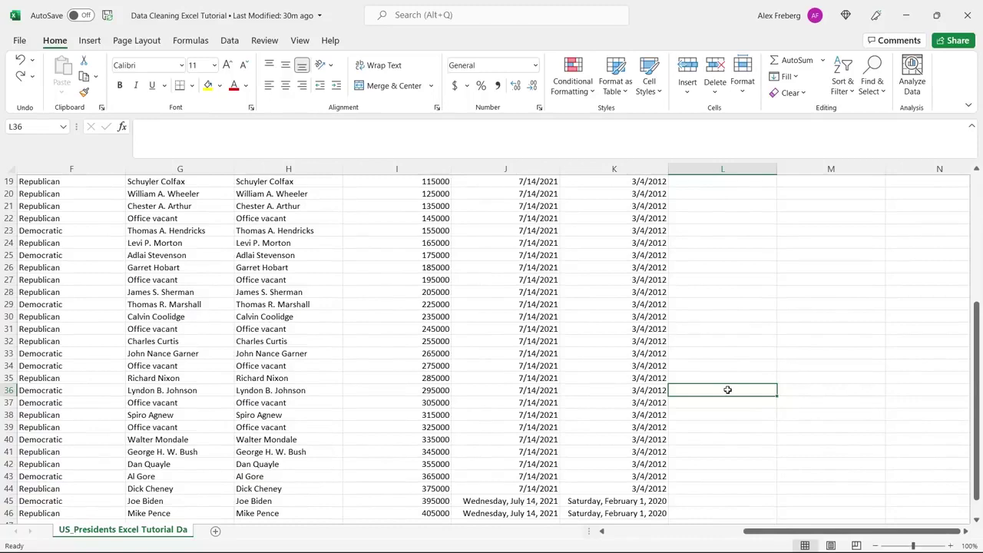
# Step: Apply the Short Date format to the entire date updated and date created columns and check the last rows
pyautogui.scroll(6, 727, 389)
pyautogui.click(535, 167)
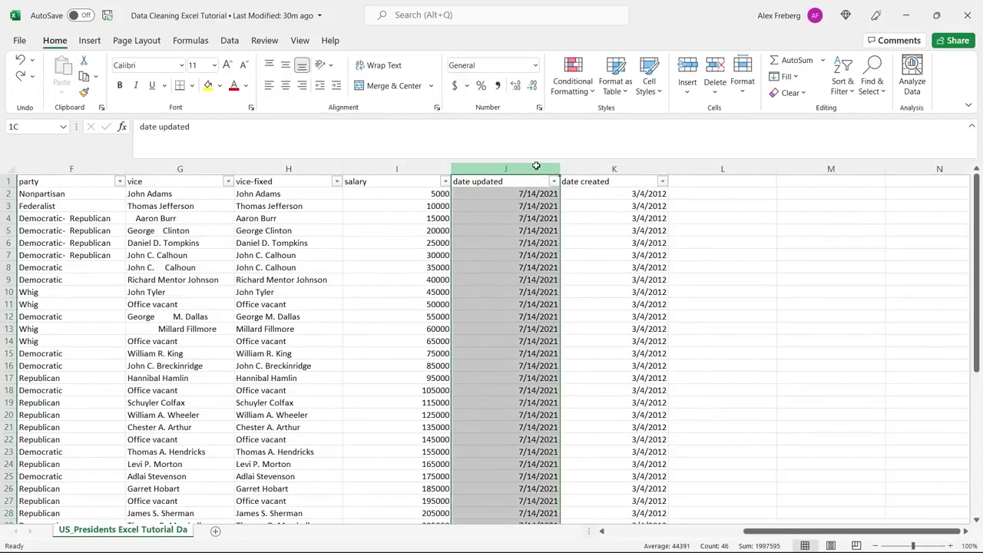
pyautogui.keyDown('ctrl'); pyautogui.click(589, 167); pyautogui.keyUp('ctrl')
pyautogui.click(536, 65)
pyautogui.click(506, 212)
pyautogui.click(731, 231)
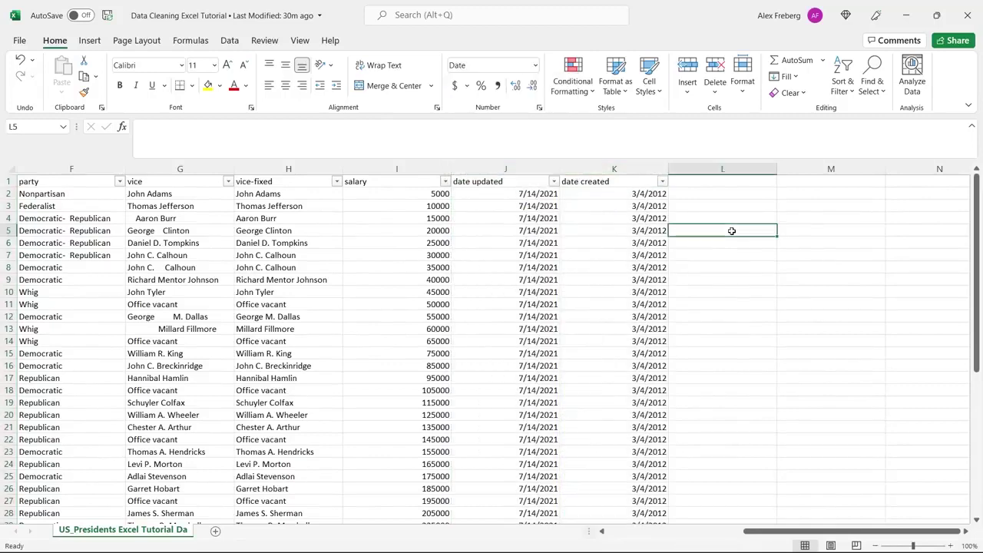
pyautogui.scroll(-1, 731, 231)
pyautogui.scroll(-7, 731, 231)
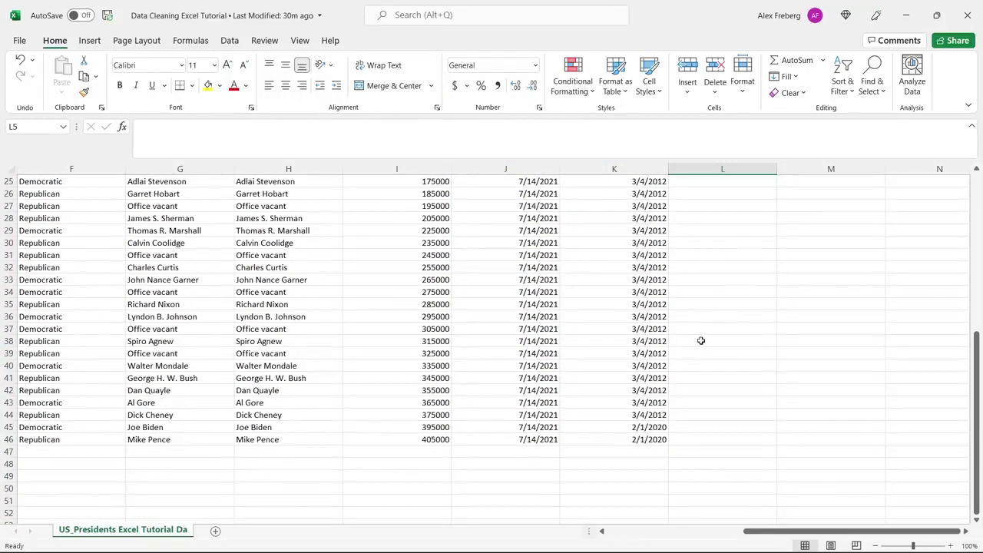
pyautogui.scroll(8, 702, 340)
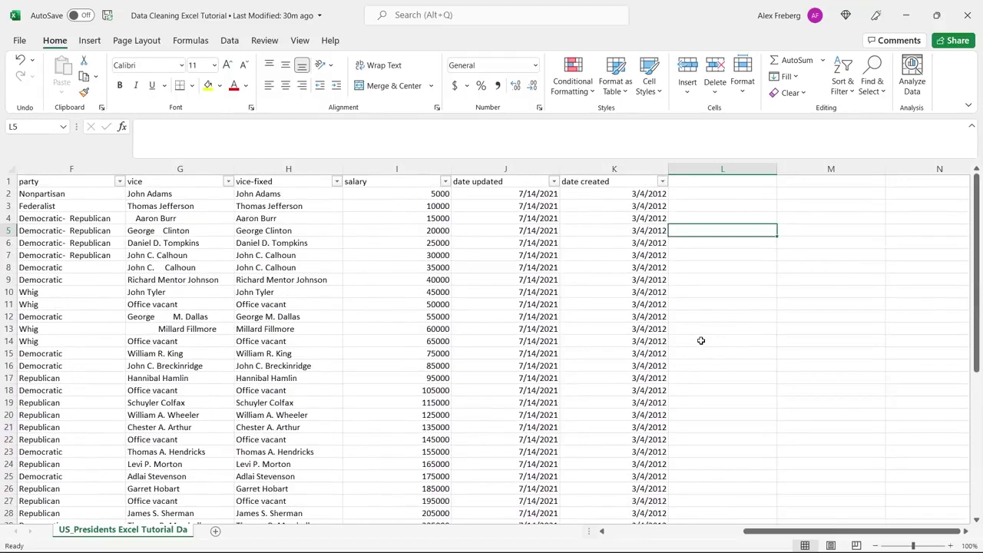
# Step: Try deleting the original vice column, and undo the deletion
pyautogui.moveTo(783, 530); pyautogui.dragTo(707, 532)
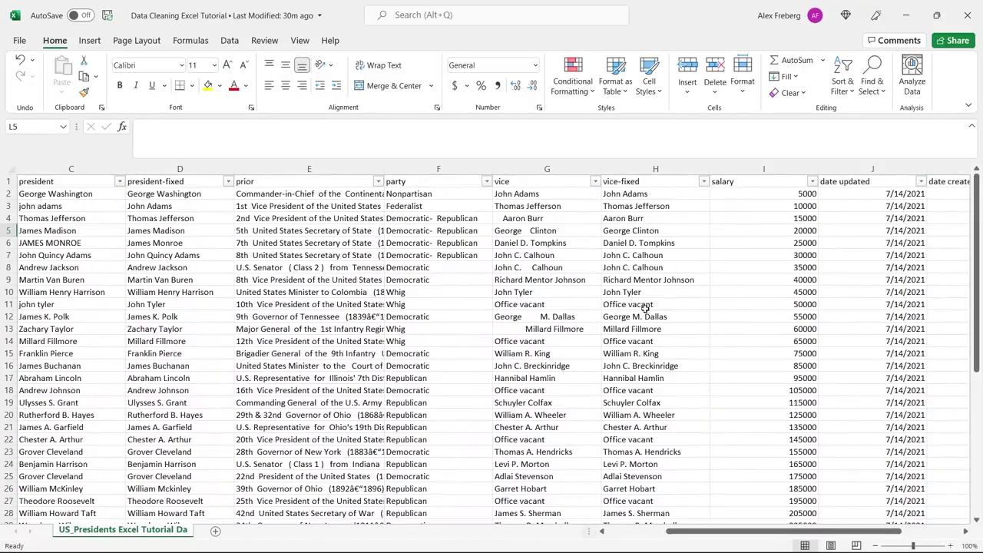
pyautogui.click(549, 168)
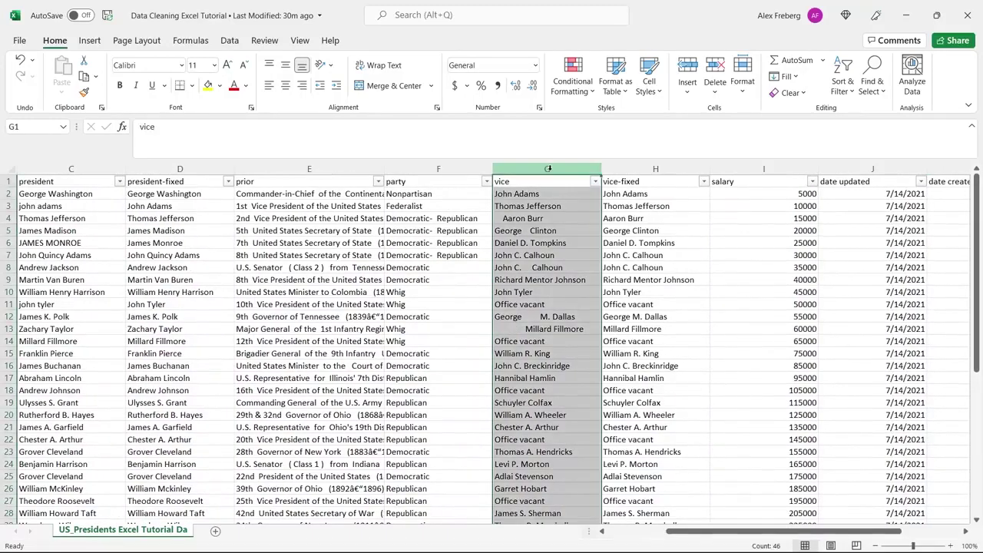
pyautogui.rightClick(549, 169)
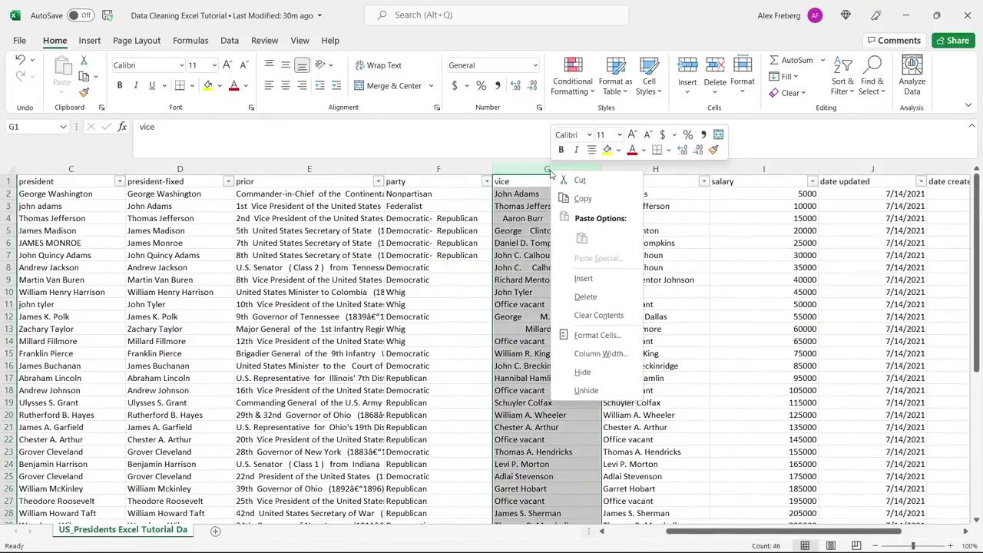
pyautogui.click(606, 301)
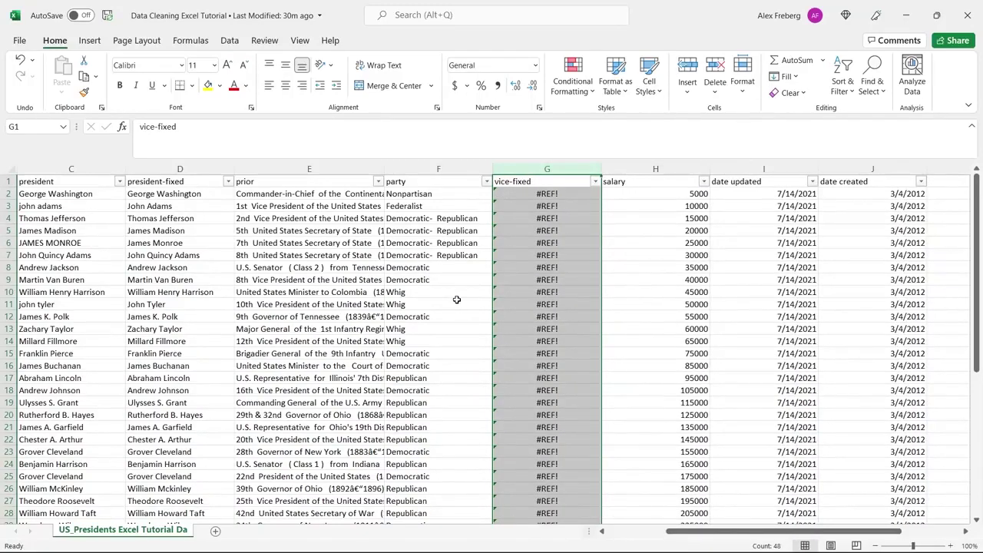
pyautogui.hotkey('ctrl', 'z')
# Step: Copy the trimmed names in the vice-fixed column from H2 down to the last data row
pyautogui.click(636, 193)
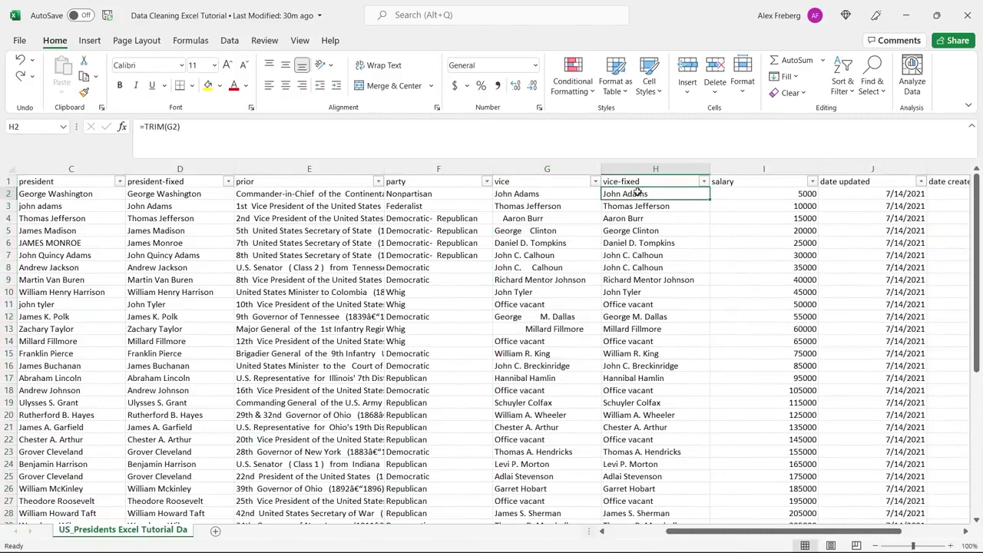
pyautogui.hotkey('ctrl', 'shift', 'Down')
pyautogui.click(638, 192)
pyautogui.press('Down')
pyautogui.hotkey('ctrl', 'Up')
pyautogui.press('Down')
pyautogui.hotkey('ctrl', 'shift', 'Down')
pyautogui.scroll(-2, 637, 190)
pyautogui.hotkey('ctrl', 'c')
pyautogui.scroll(7, 637, 192)
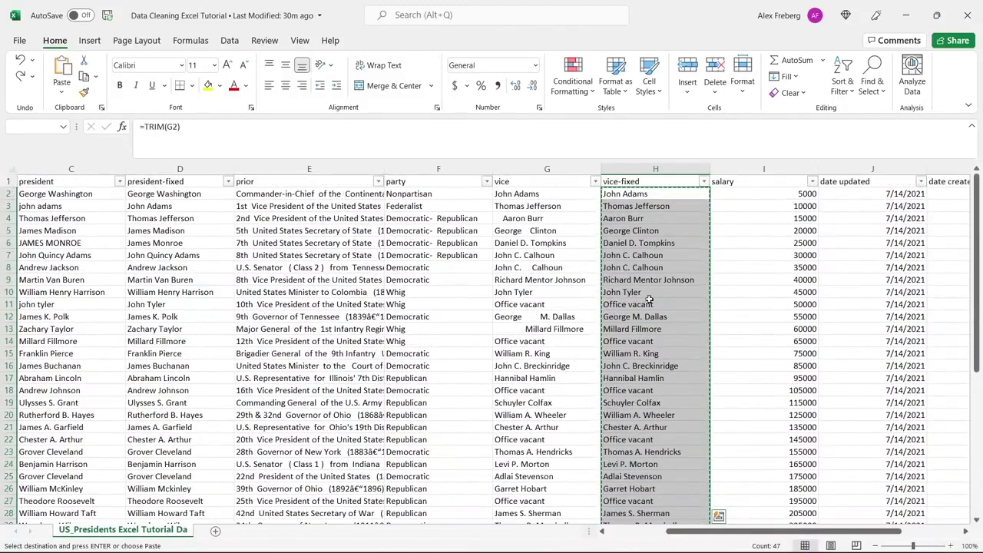
# Step: Paste the copied names as values only over the original vice column, starting at cell G2
pyautogui.rightClick(653, 194)
pyautogui.press('Escape')
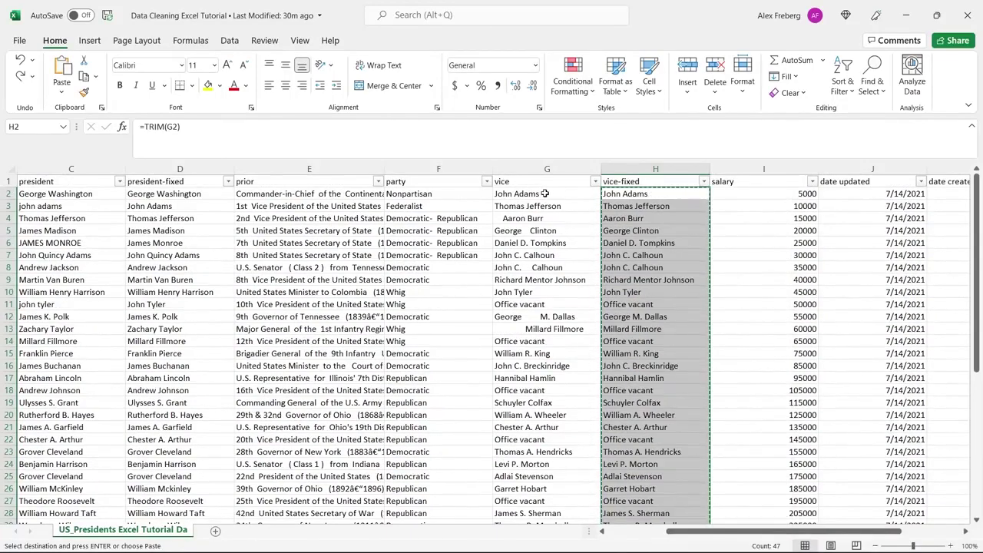
pyautogui.click(545, 193)
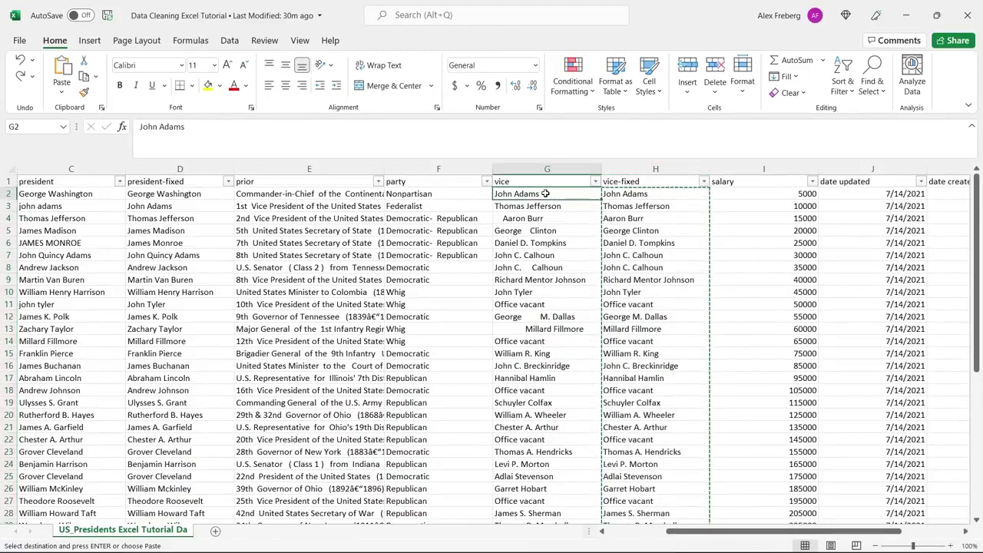
pyautogui.rightClick(546, 194)
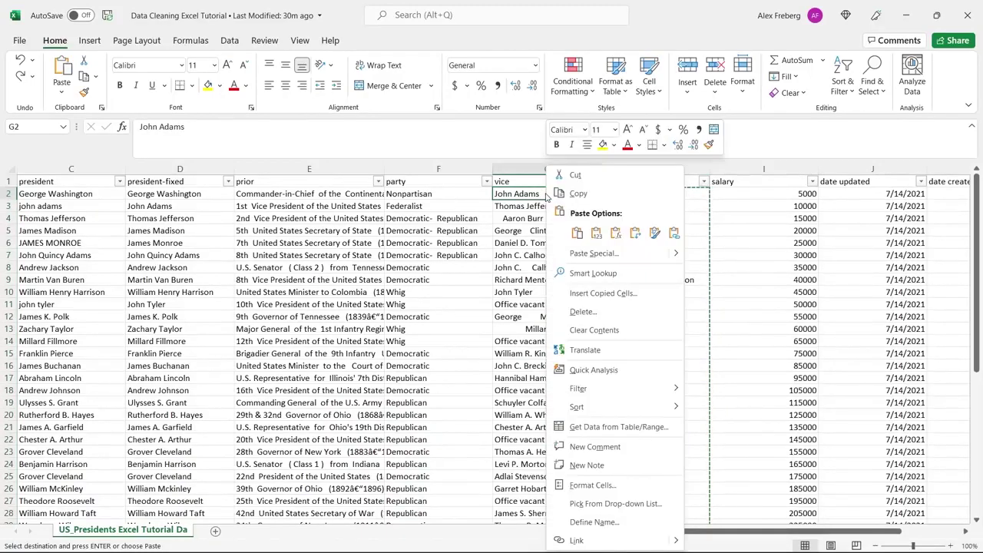
pyautogui.click(597, 234)
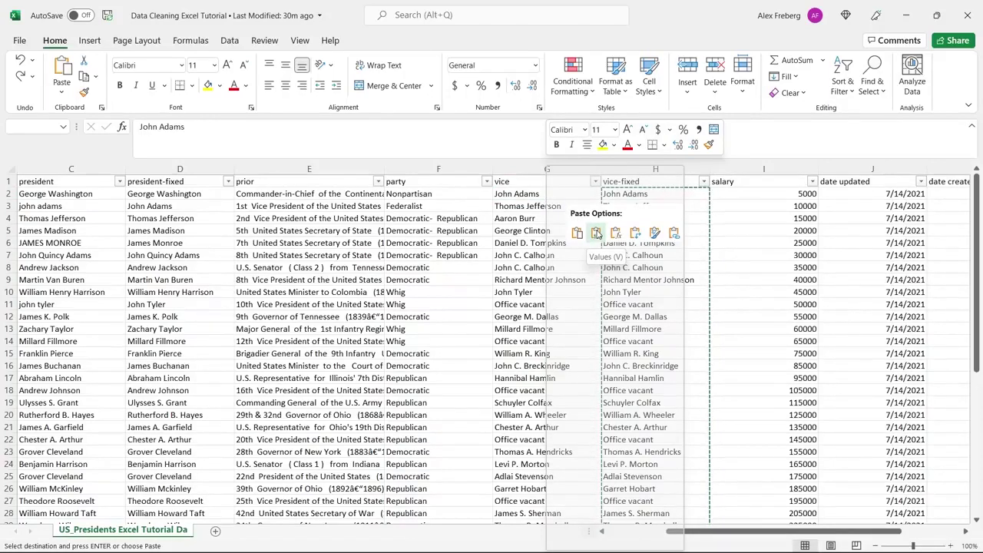
# Step: Compare the contents of G2 and H2, and delete the vice-fixed column
pyautogui.click(541, 194)
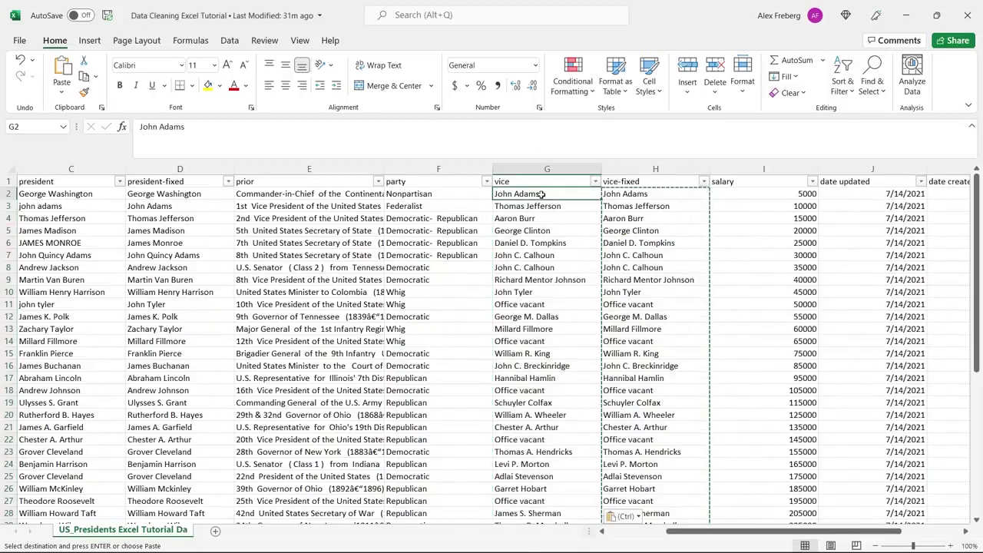
pyautogui.click(652, 195)
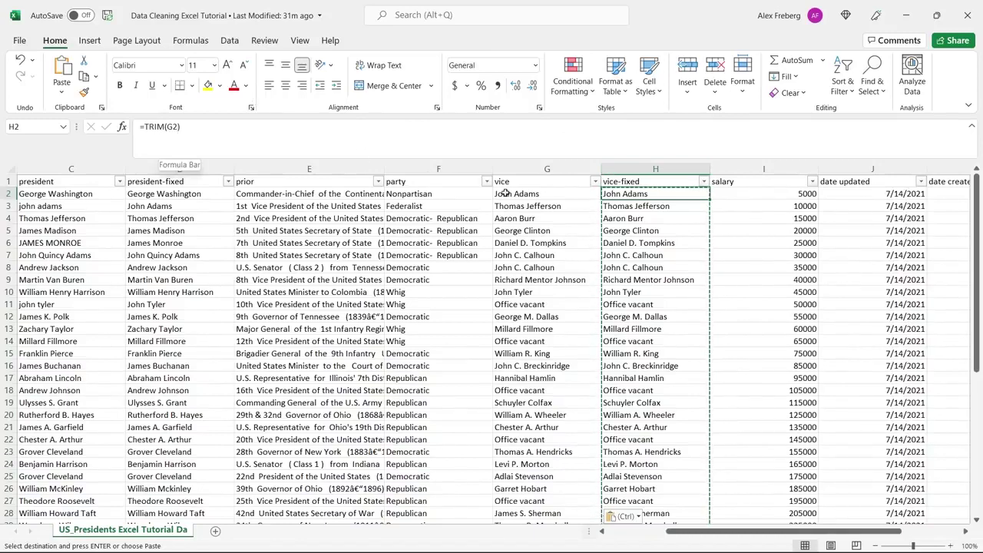
pyautogui.click(546, 194)
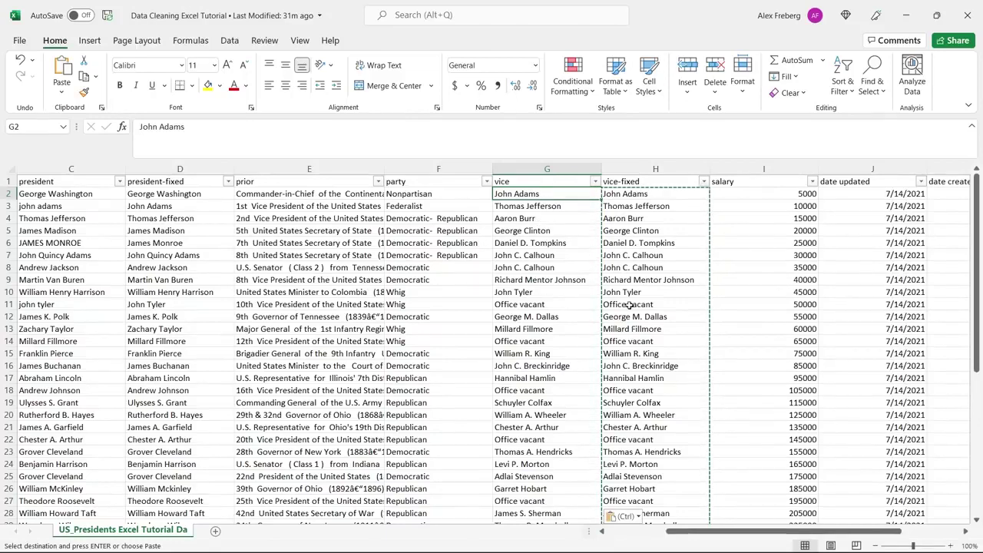
pyautogui.click(653, 169)
pyautogui.rightClick(652, 169)
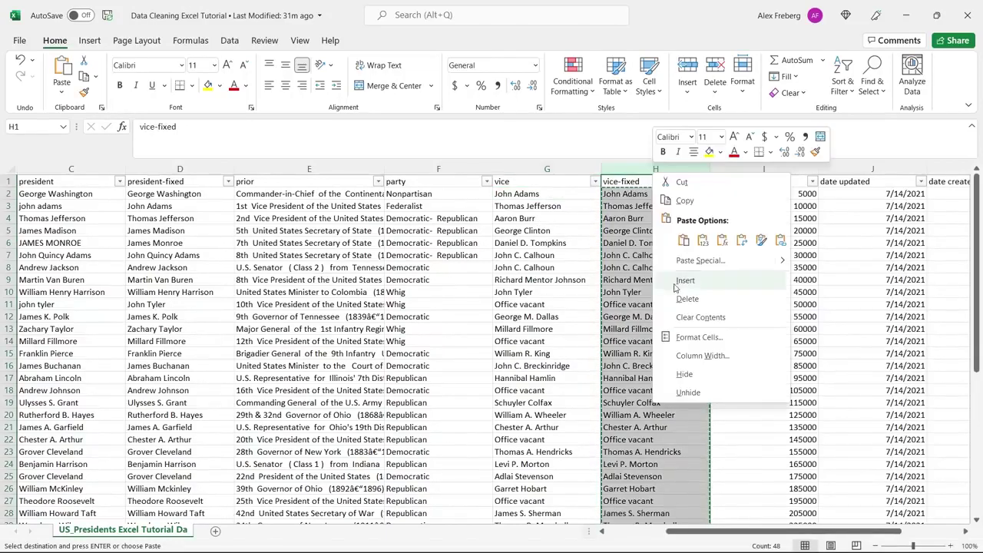
pyautogui.click(676, 298)
# Step: Copy the president-fixed names from D2 down to the last row and paste them as values over the president column from C2
pyautogui.moveTo(686, 534); pyautogui.dragTo(626, 534)
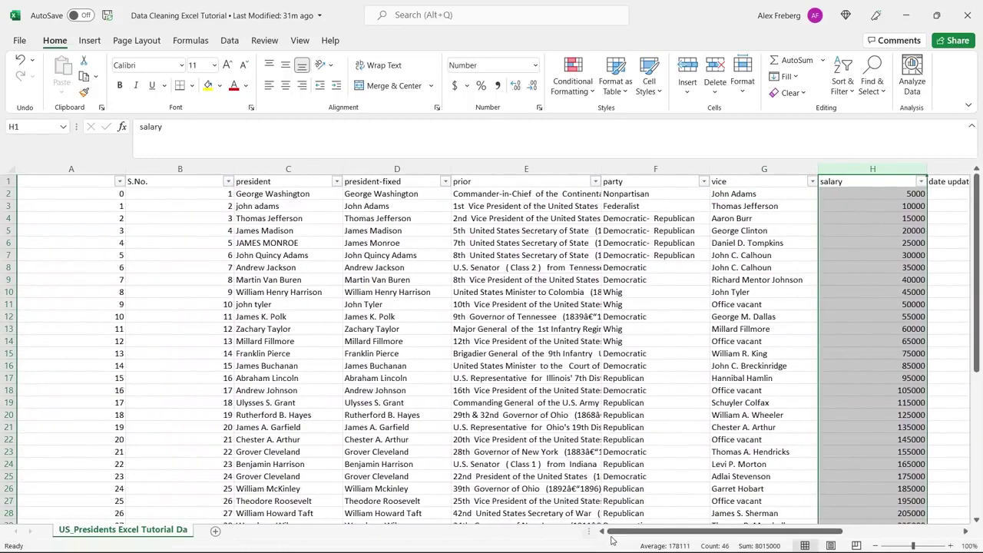
pyautogui.click(413, 194)
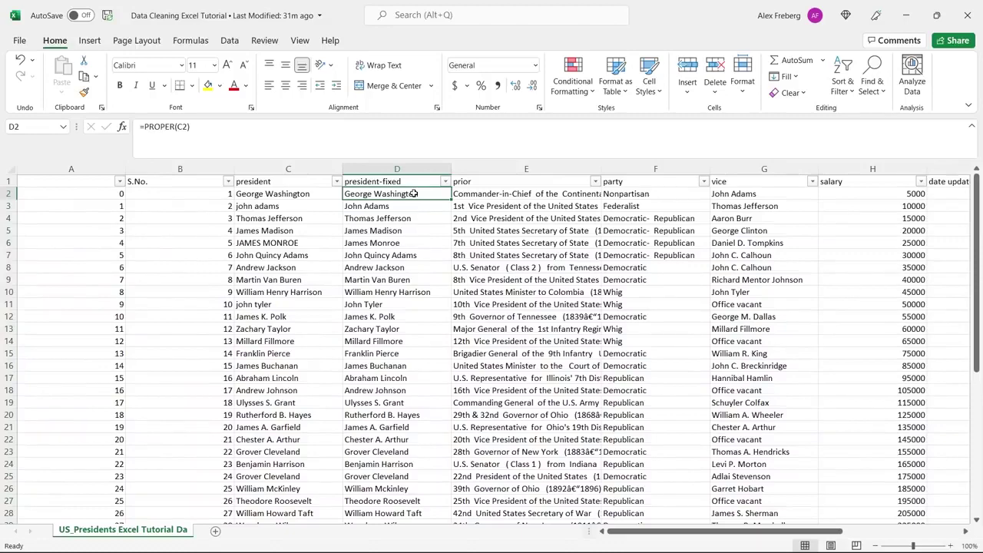
pyautogui.hotkey('ctrl', 'shift', 'Down')
pyautogui.hotkey('ctrl', 'c')
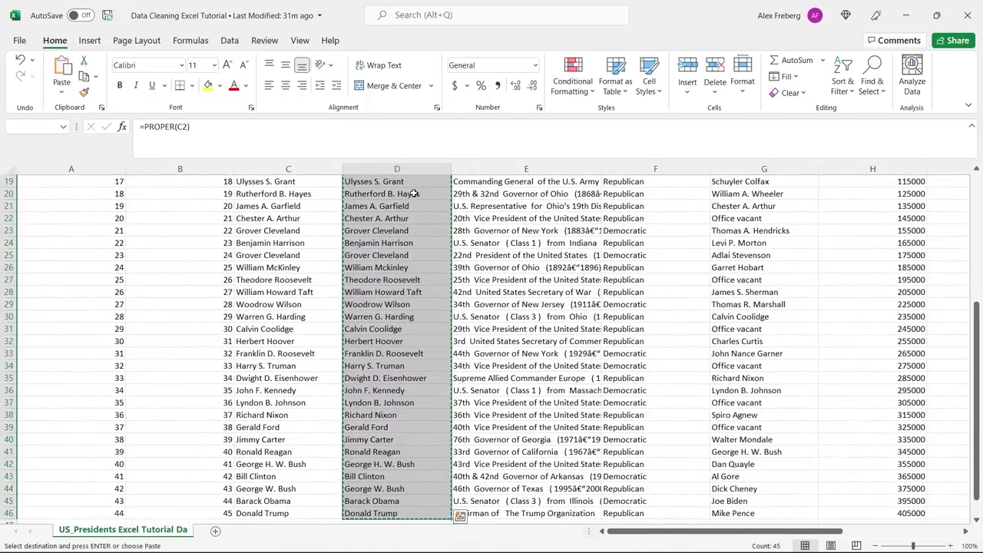
pyautogui.press('Left')
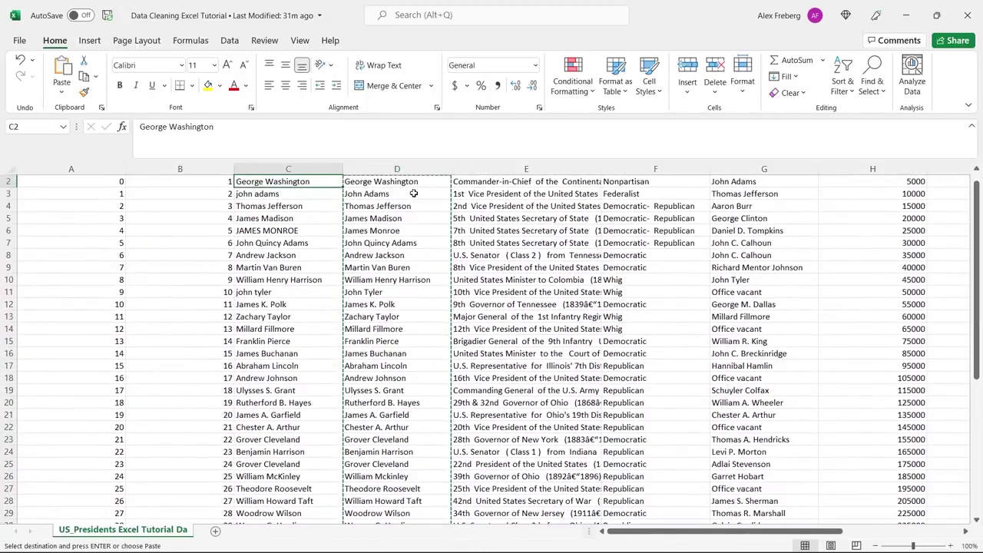
pyautogui.scroll(1, 310, 194)
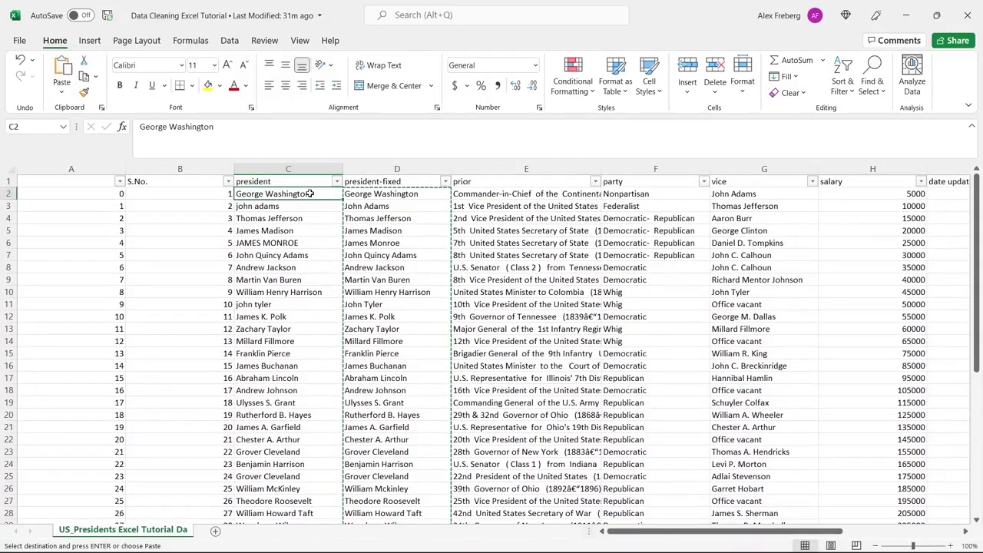
pyautogui.rightClick(309, 194)
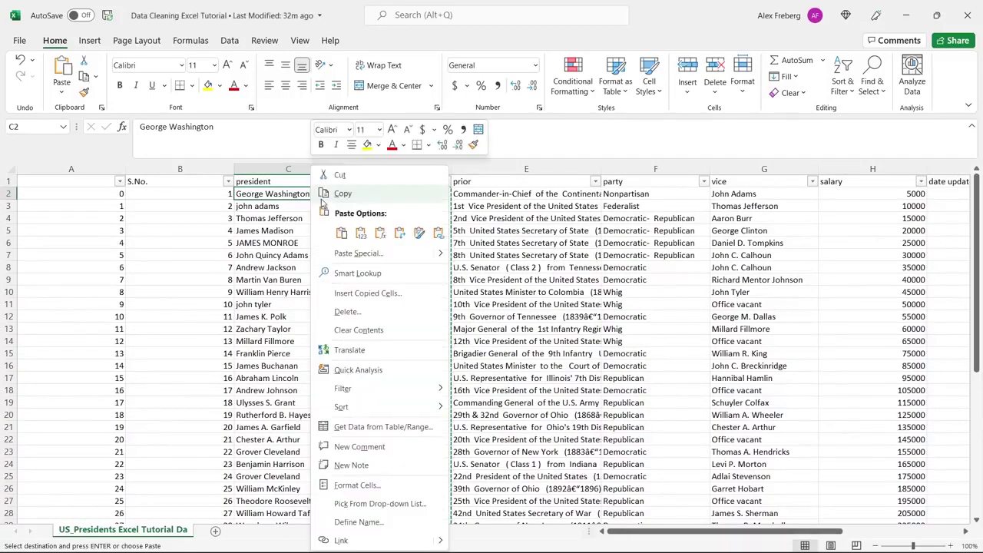
pyautogui.click(358, 239)
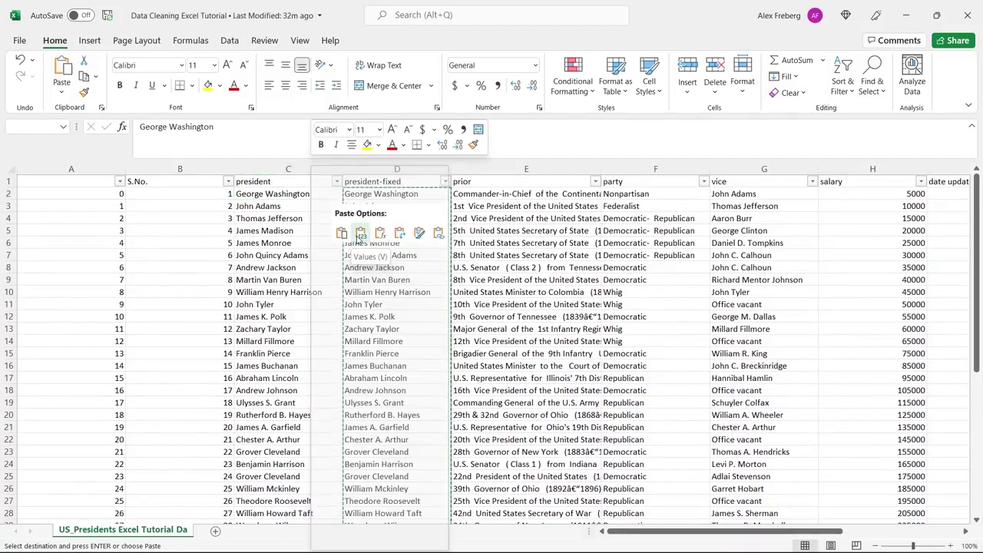
# Step: Compare D3 with C3 to check the pasted president values, and delete the president-fixed column
pyautogui.click(376, 206)
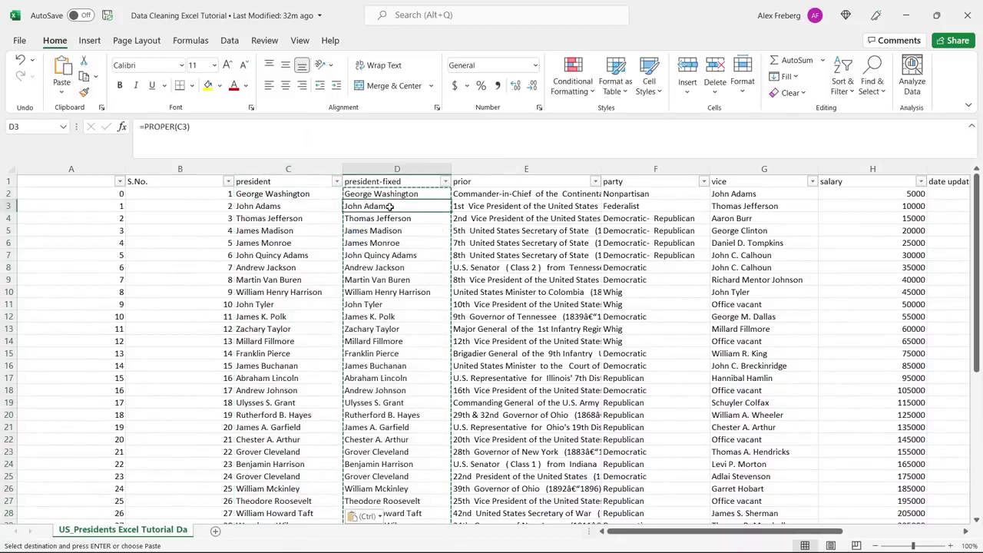
pyautogui.click(316, 206)
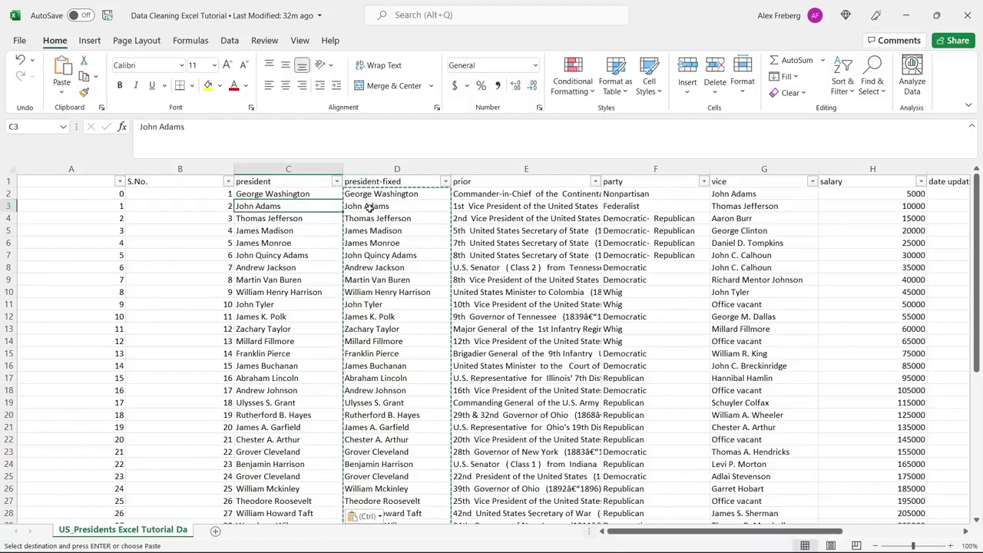
pyautogui.click(392, 171)
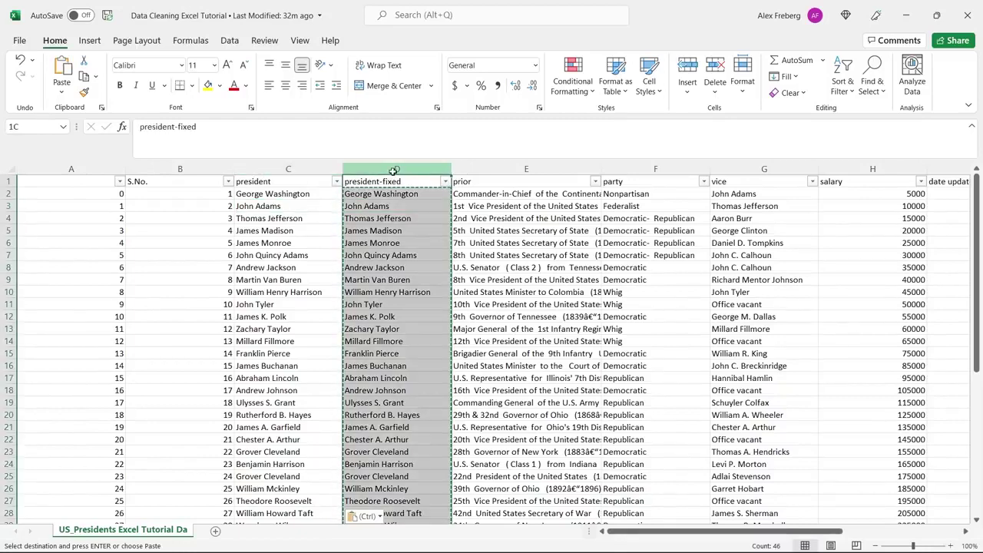
pyautogui.rightClick(395, 173)
pyautogui.click(452, 305)
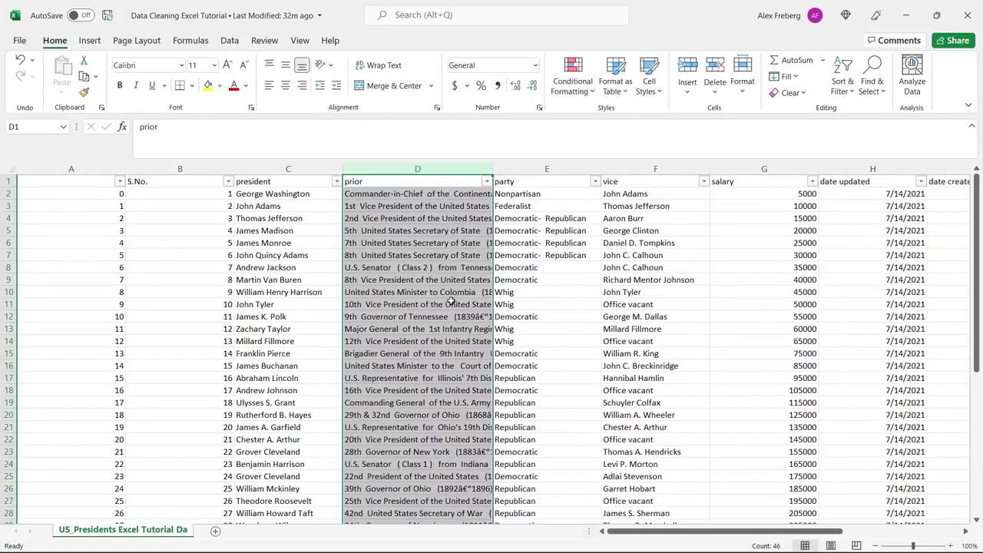
# Step: Widen the prior column enough to read its full entries and inspect its text
pyautogui.click(569, 246)
pyautogui.click(569, 281)
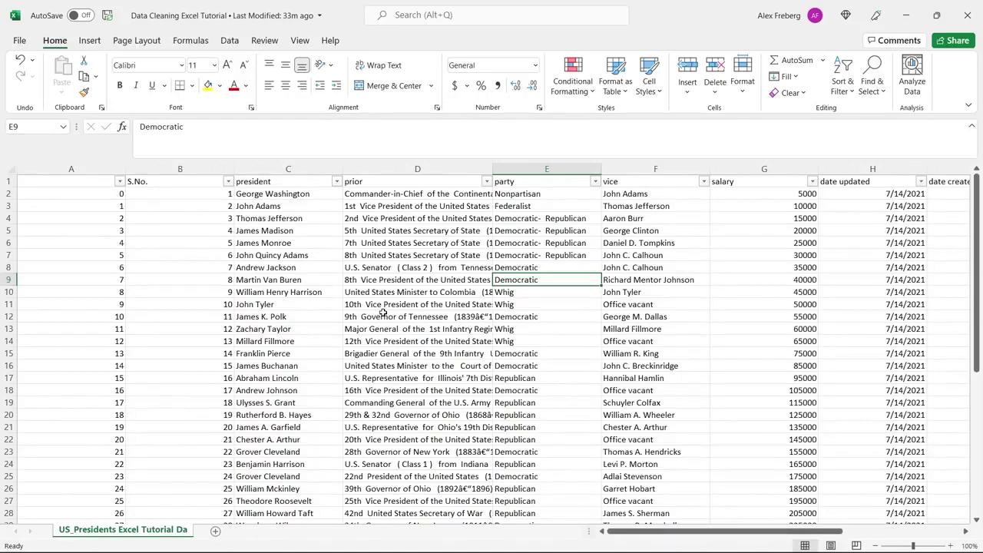
pyautogui.click(415, 168)
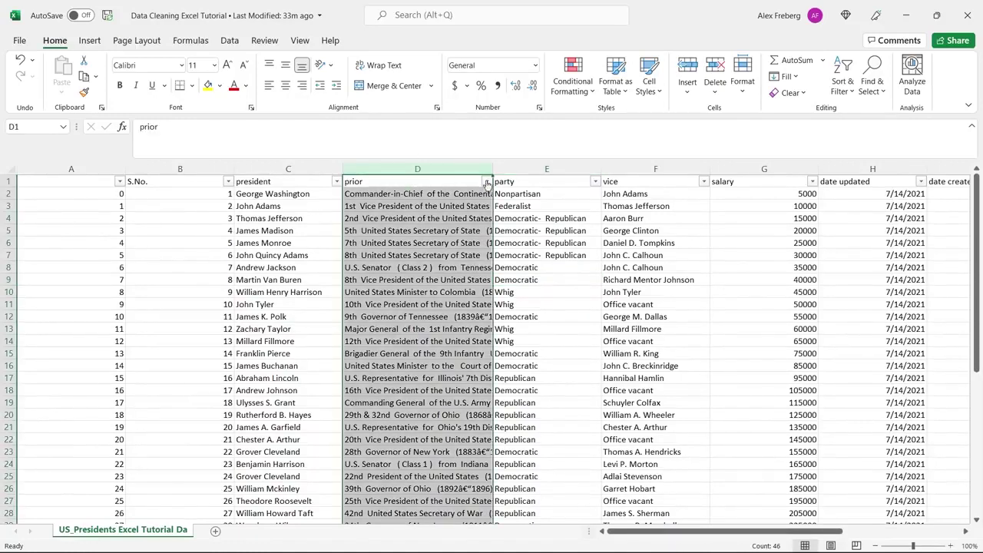
pyautogui.moveTo(493, 169); pyautogui.dragTo(592, 169)
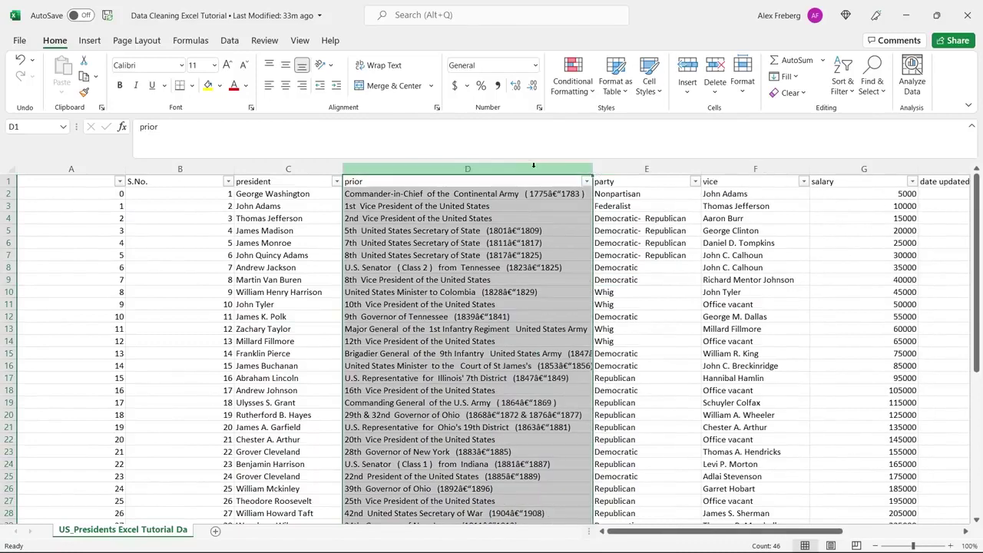
pyautogui.click(547, 219)
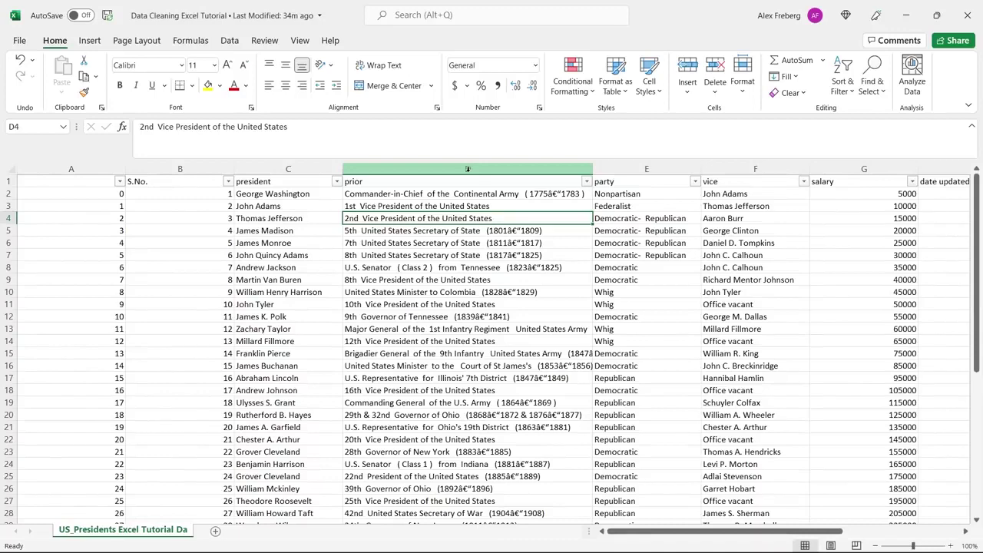
# Step: Delete the entire prior column from the dataset
pyautogui.moveTo(700, 532)
pyautogui.mouseDown()
pyautogui.moveTo(762, 537)
pyautogui.moveTo(694, 547)
pyautogui.mouseUp()
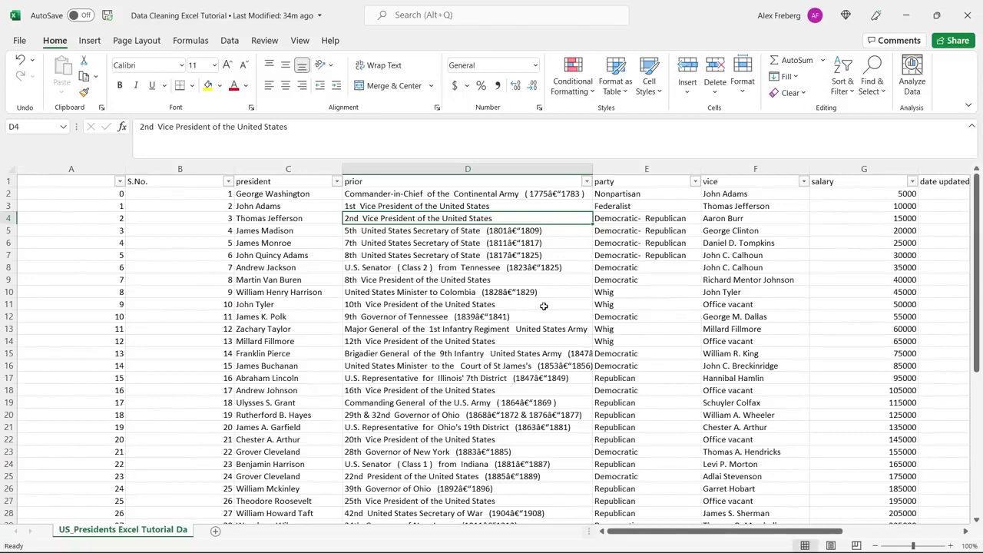
pyautogui.click(487, 168)
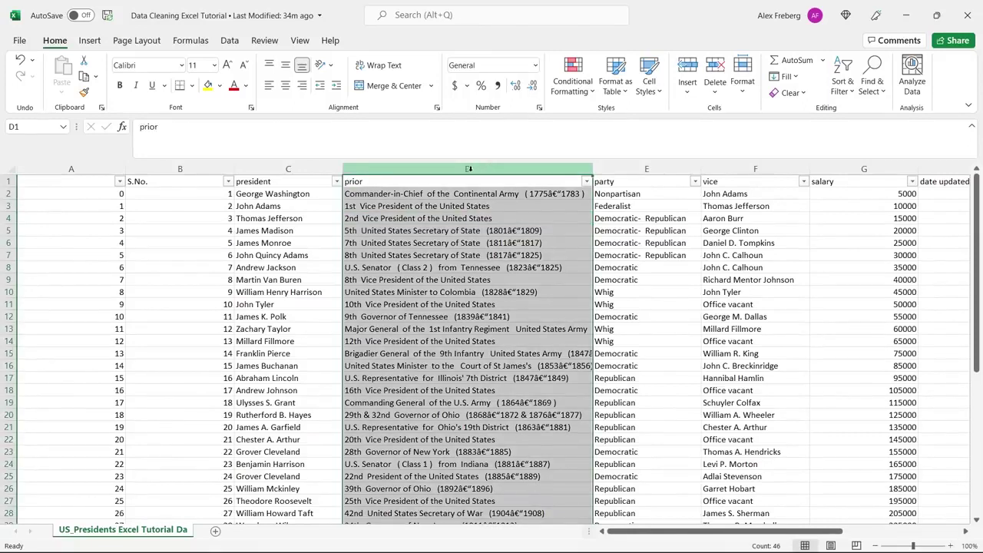
pyautogui.rightClick(467, 168)
pyautogui.click(519, 300)
pyautogui.click(250, 255)
# Step: Compare the unnamed index column with the S.No. column down to the last row, and delete the unnamed column
pyautogui.click(109, 193)
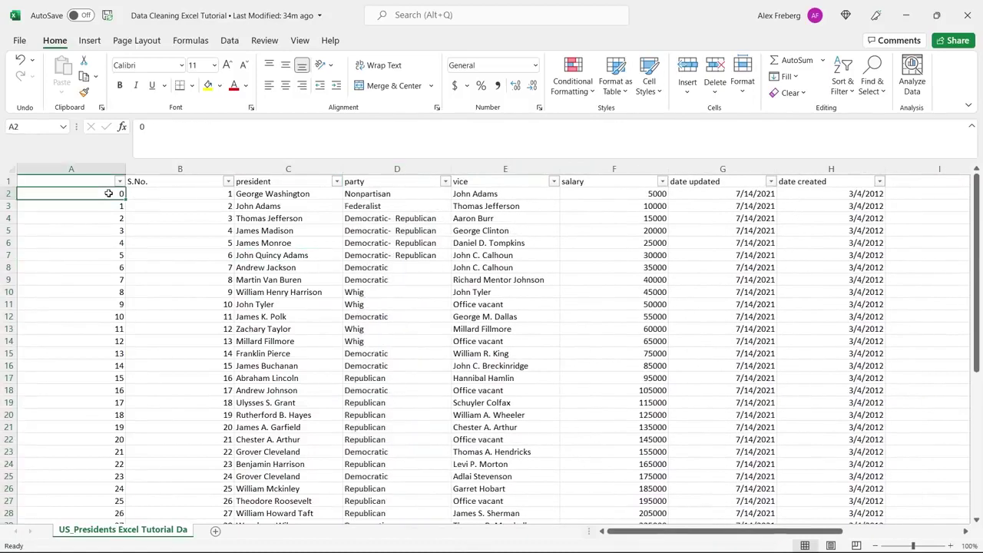
pyautogui.click(143, 195)
pyautogui.click(106, 193)
pyautogui.click(134, 192)
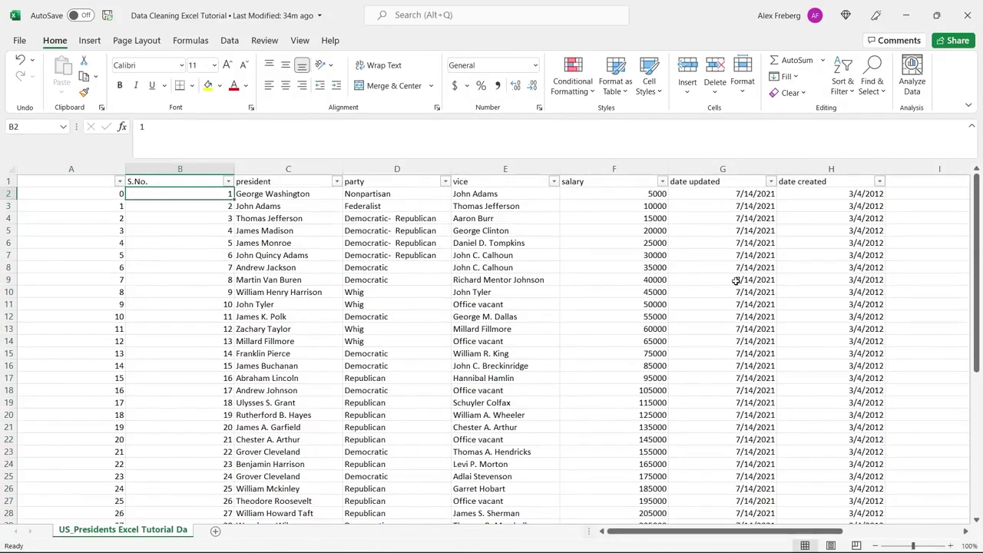
pyautogui.scroll(-1, 735, 281)
pyautogui.scroll(-7, 736, 281)
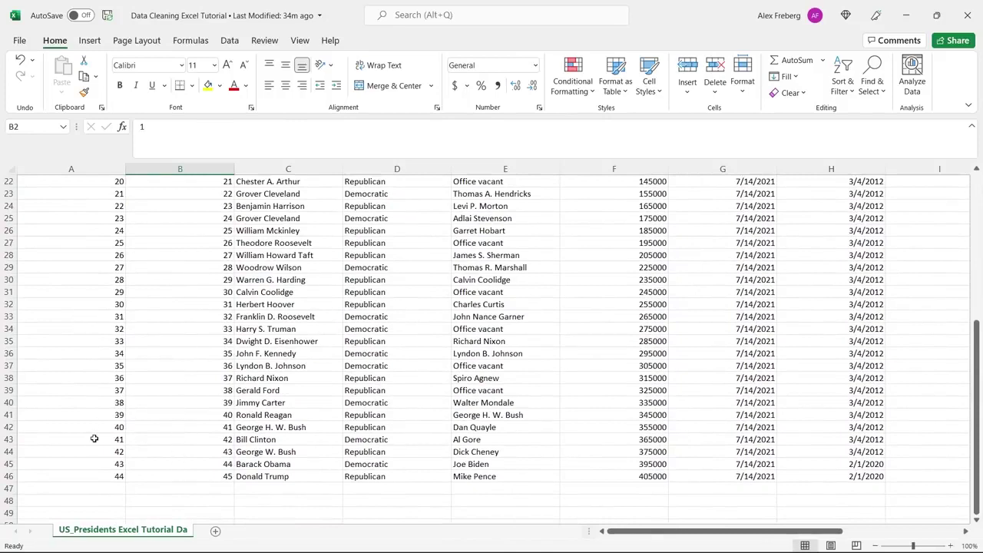
pyautogui.scroll(7, 93, 438)
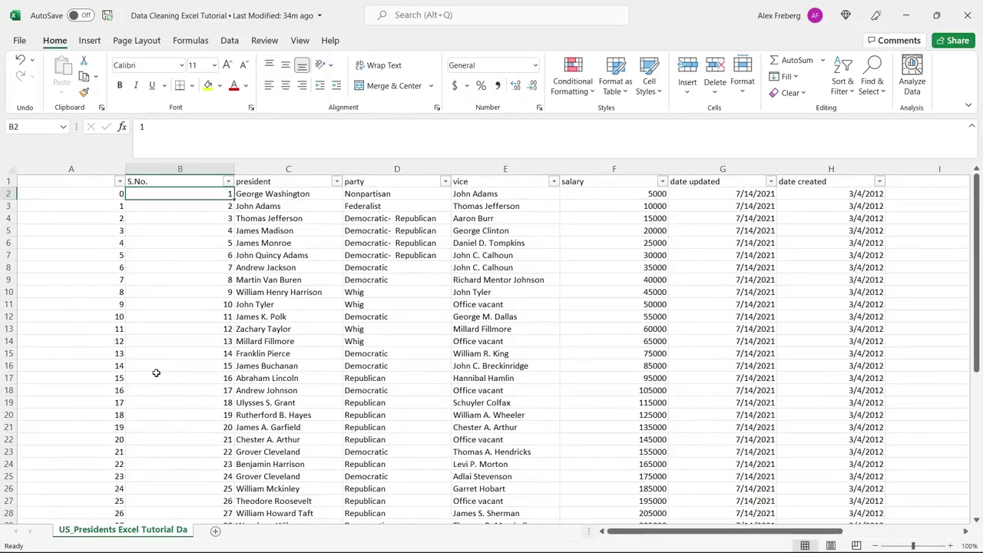
pyautogui.click(94, 168)
pyautogui.rightClick(95, 168)
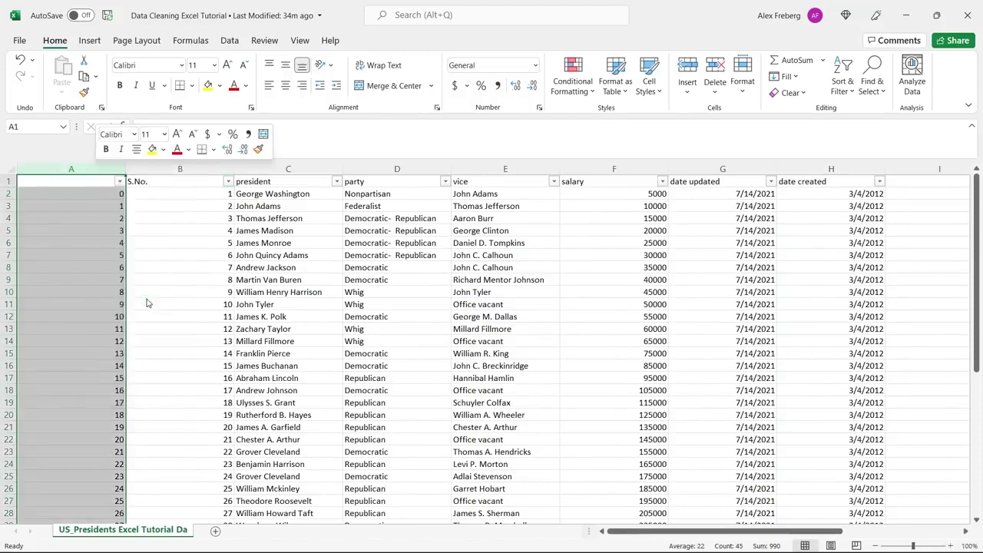
pyautogui.click(130, 297)
pyautogui.click(288, 243)
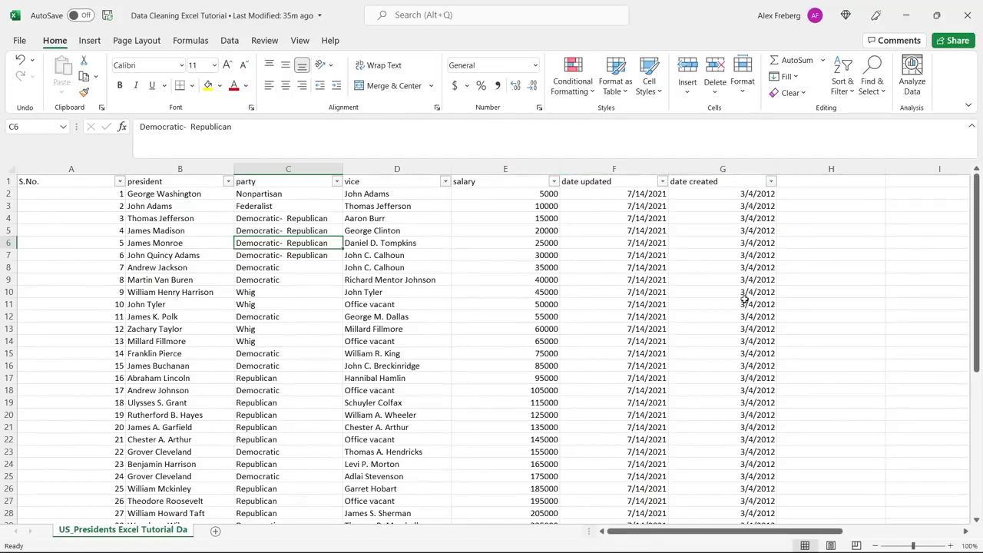
# Step: Review the cleaned table from the first to the last data row
pyautogui.click(827, 283)
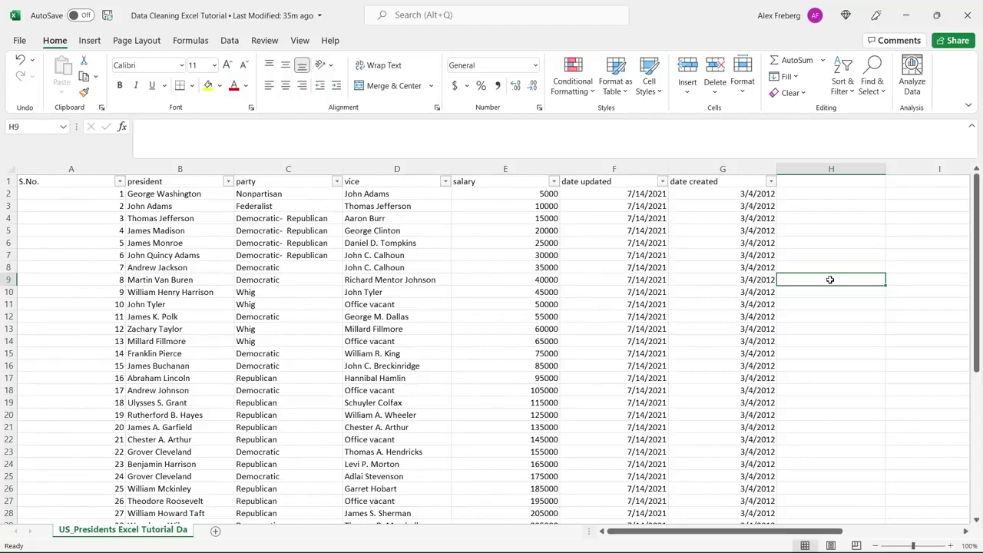
pyautogui.scroll(-9, 830, 280)
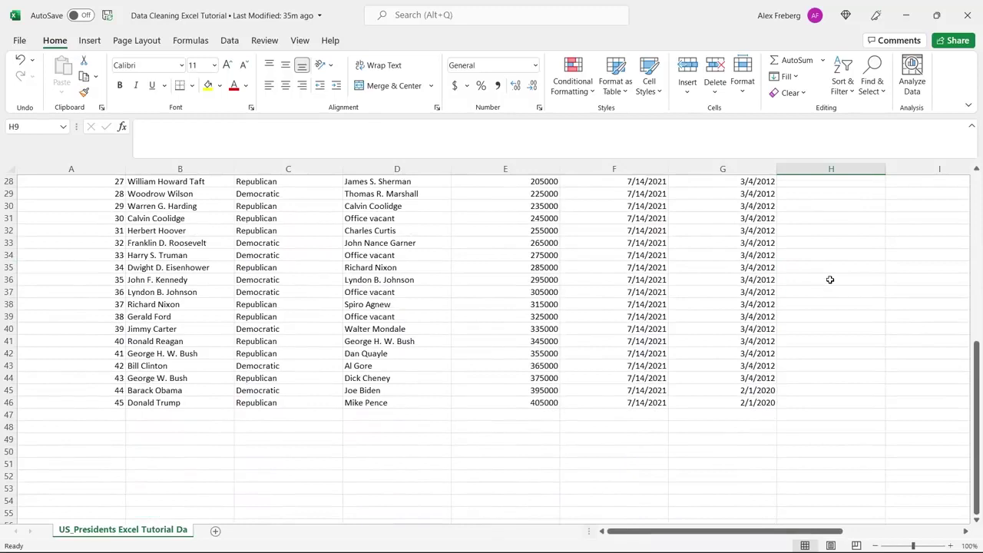
pyautogui.scroll(9, 830, 280)
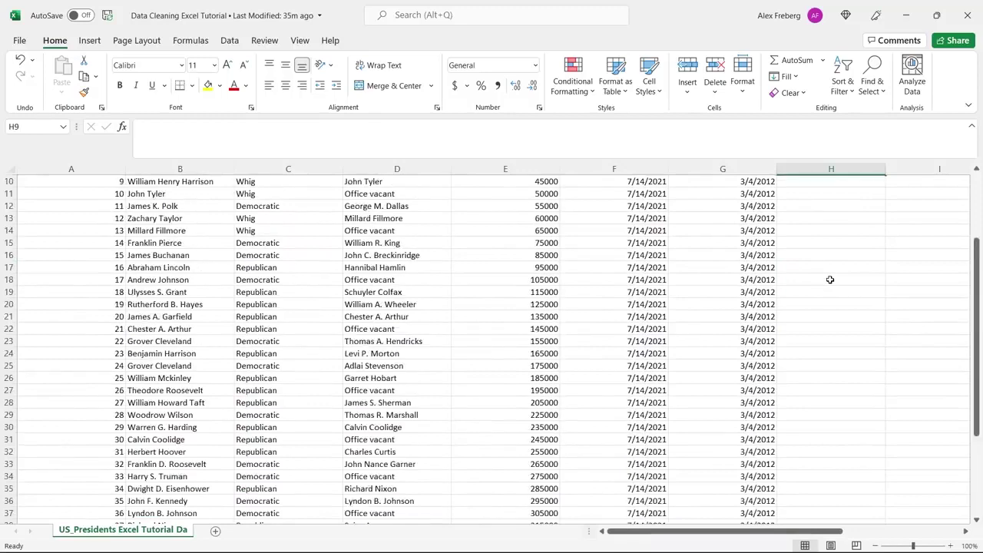